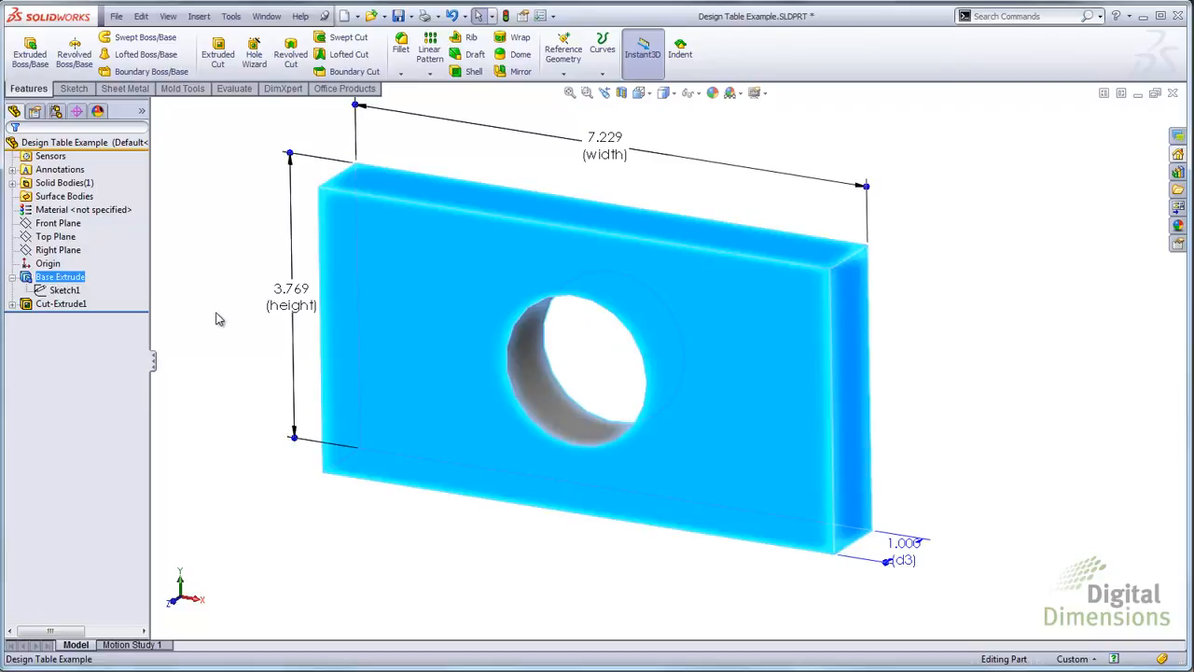
Step: Rename the cut-extrude feature as "Center Hole"
left_click(72, 305)
left_click(71, 305)
key("BackSpace")
type("Center Hole")
key("Return")
Step: Rename the Base Extrude feature as "Base Block"
left_click(43, 279)
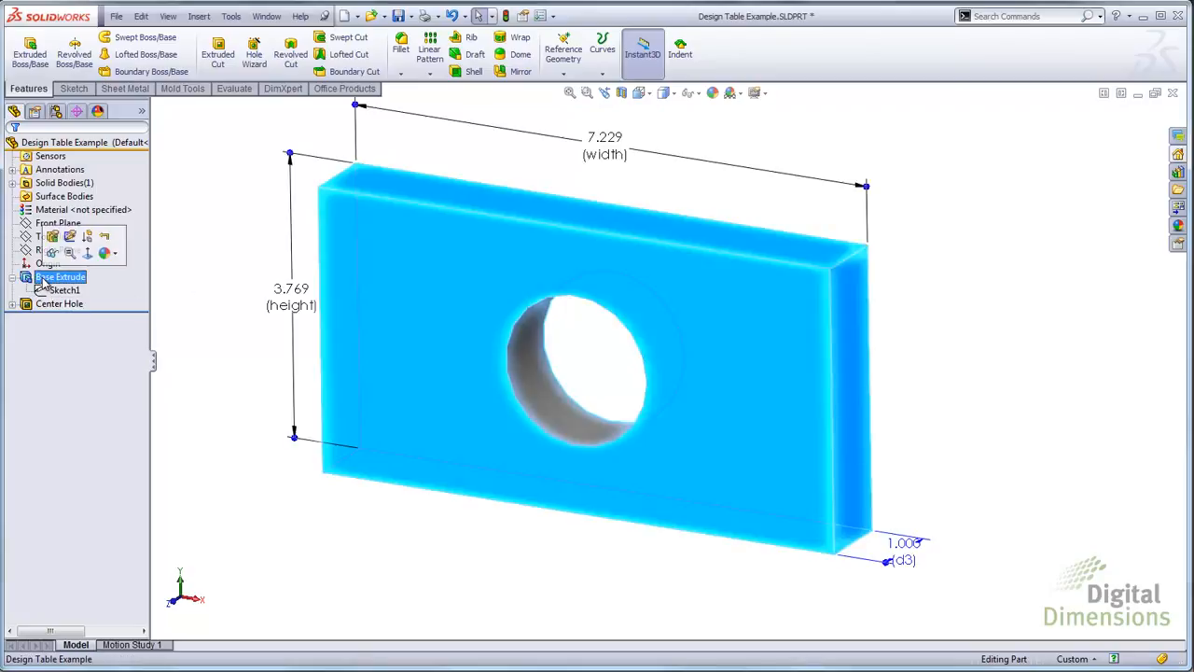
left_click(43, 279)
type("Base Block")
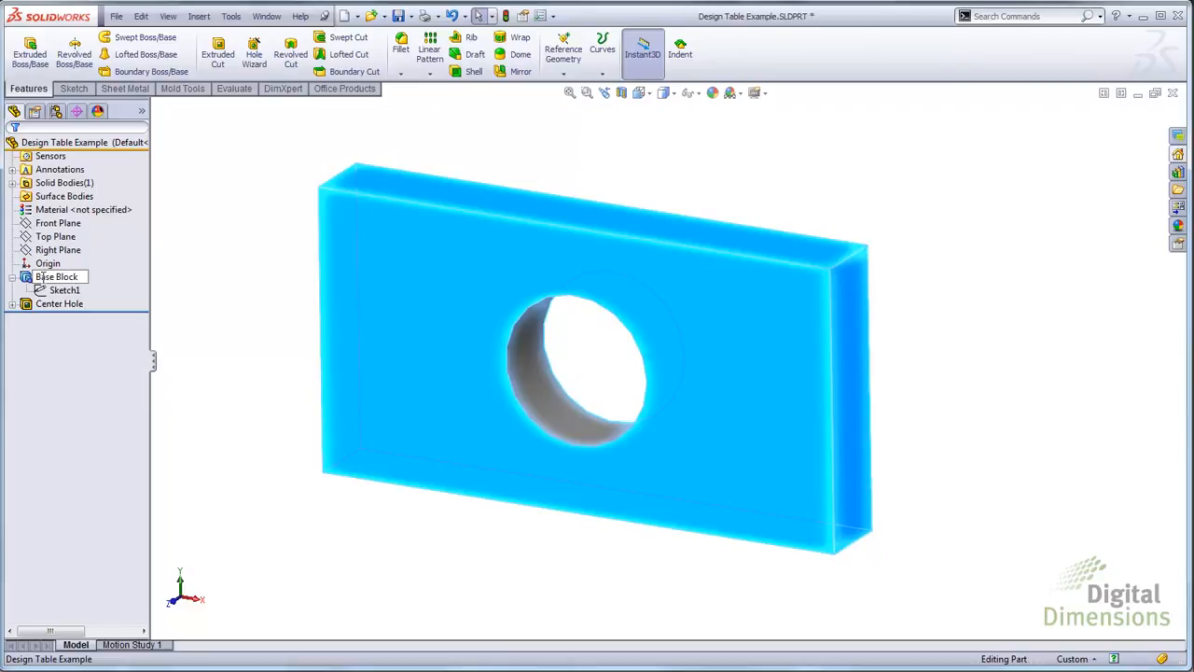
key("Return")
Step: Select the base block and switch the display of its dimension names off and back on
scroll(696, 282, "up", 2)
scroll(688, 343, "down", 1)
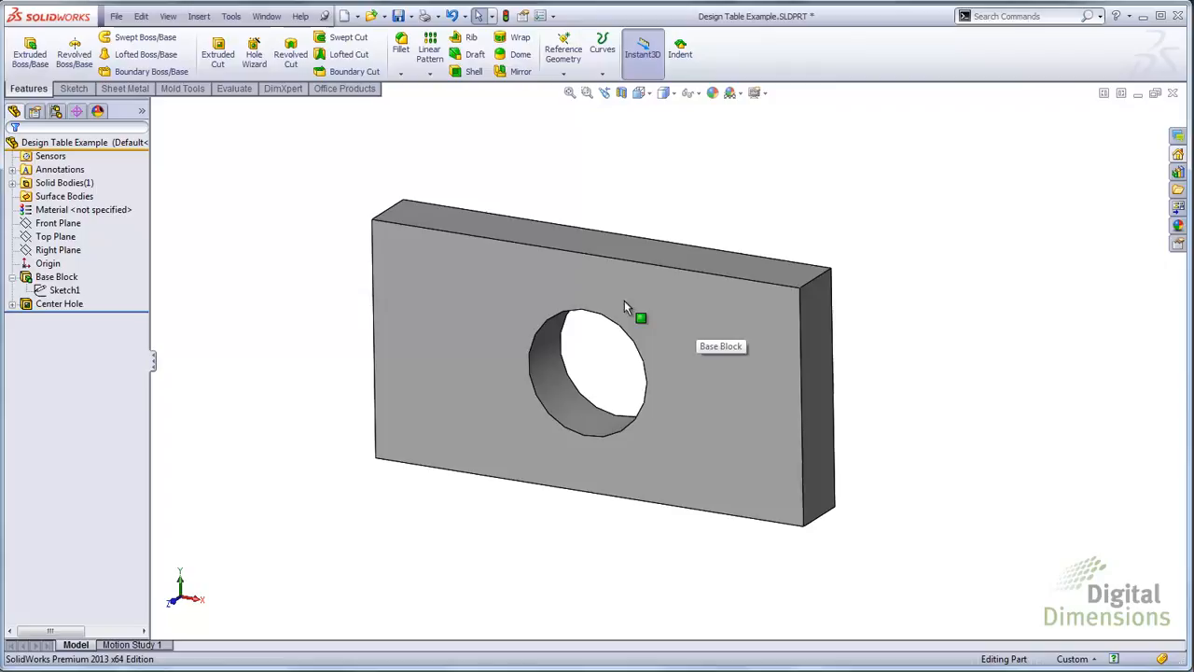
left_click(604, 243)
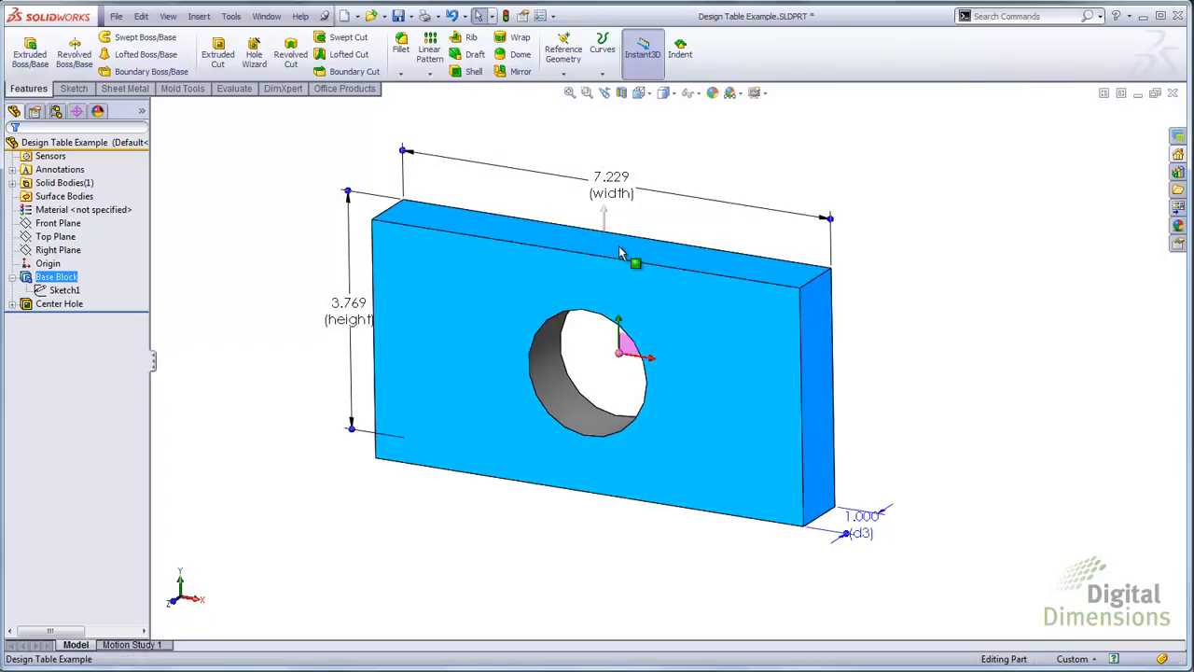
left_click(700, 94)
left_click(708, 279)
left_click(708, 279)
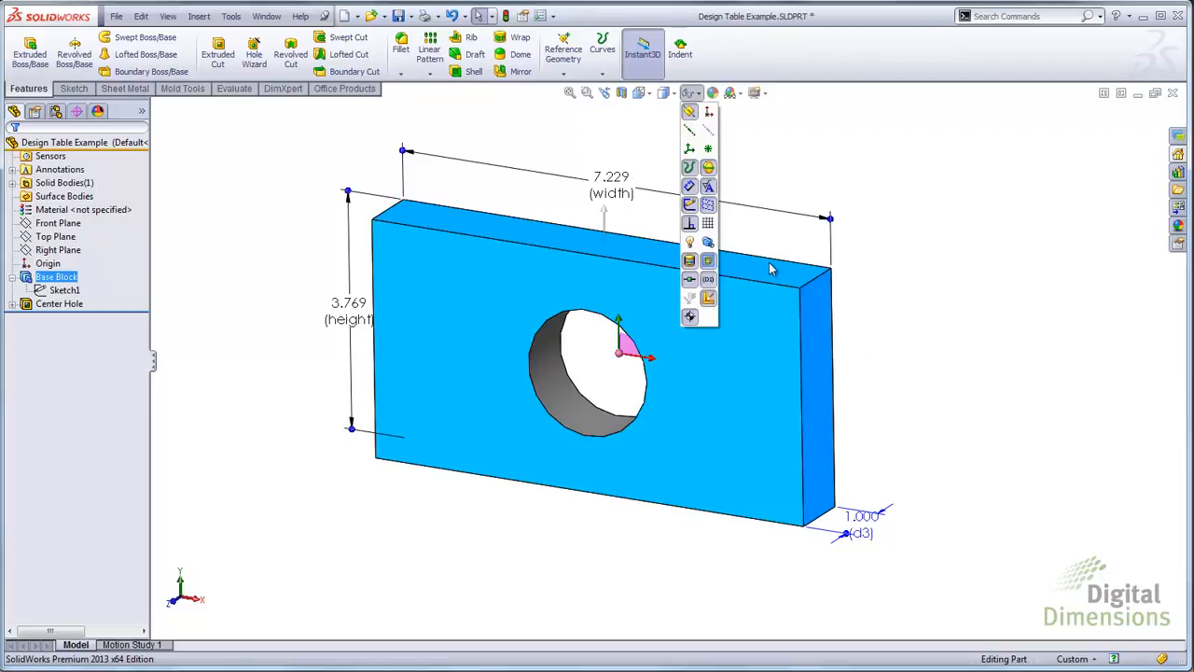
left_click(168, 16)
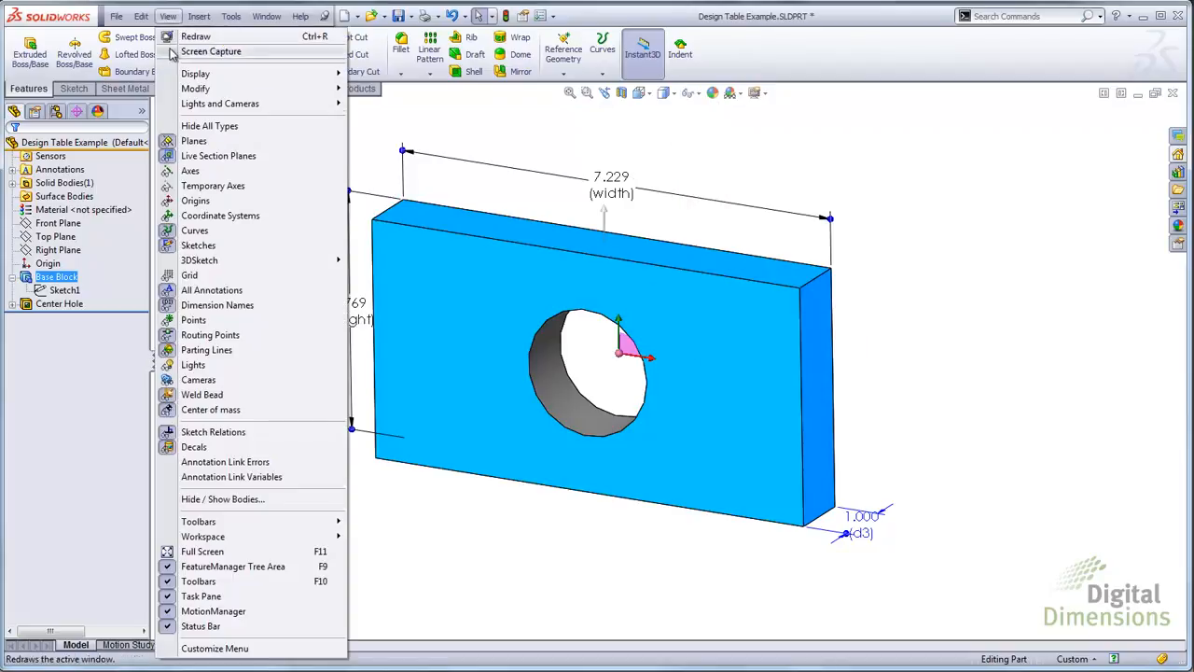
left_click(173, 308)
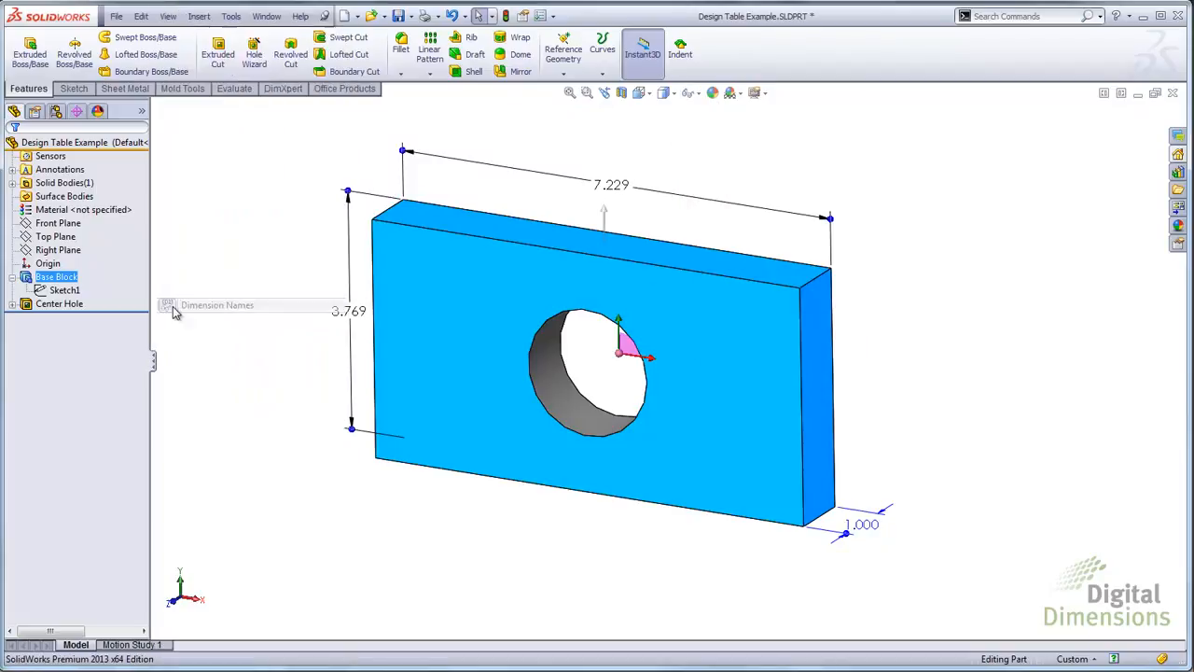
left_click(168, 16)
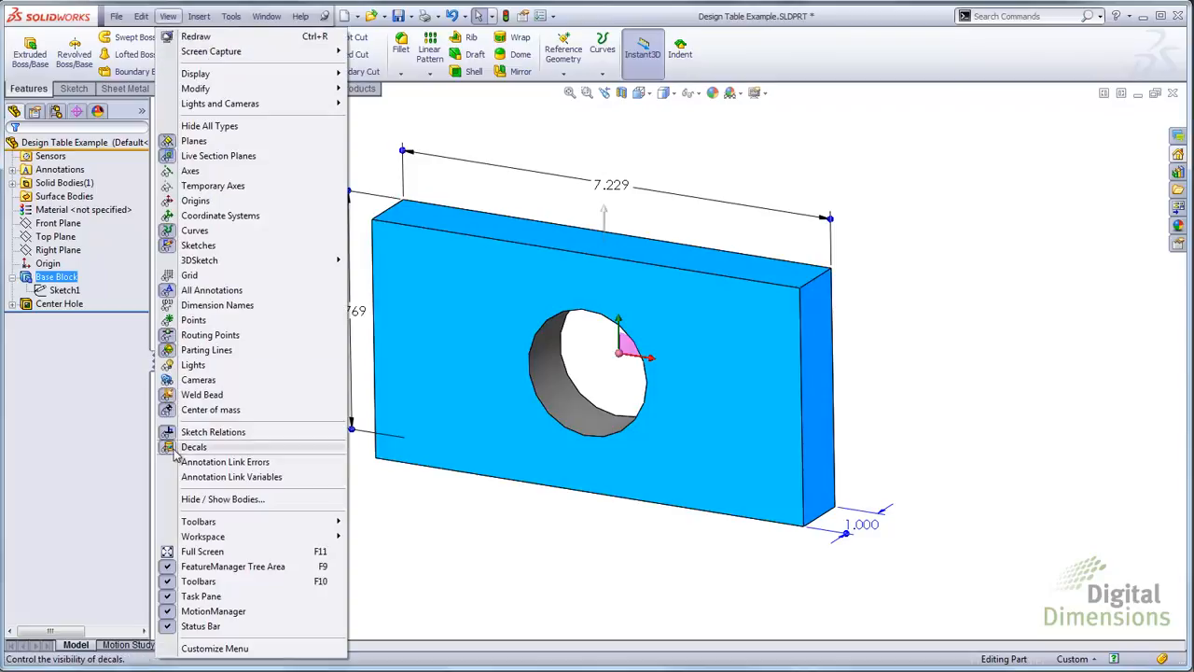
left_click(174, 305)
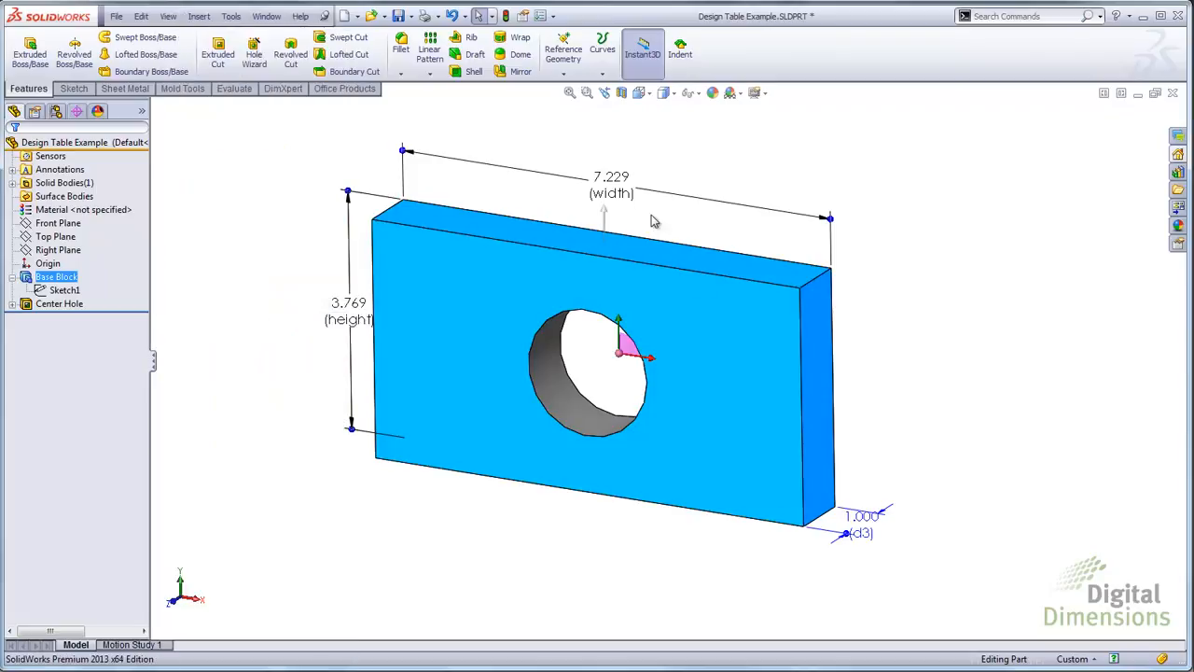
Step: Show the feature dimensions on the model and move the hole's diameter dimension below the width dimension
right_click(39, 168)
left_click(99, 217)
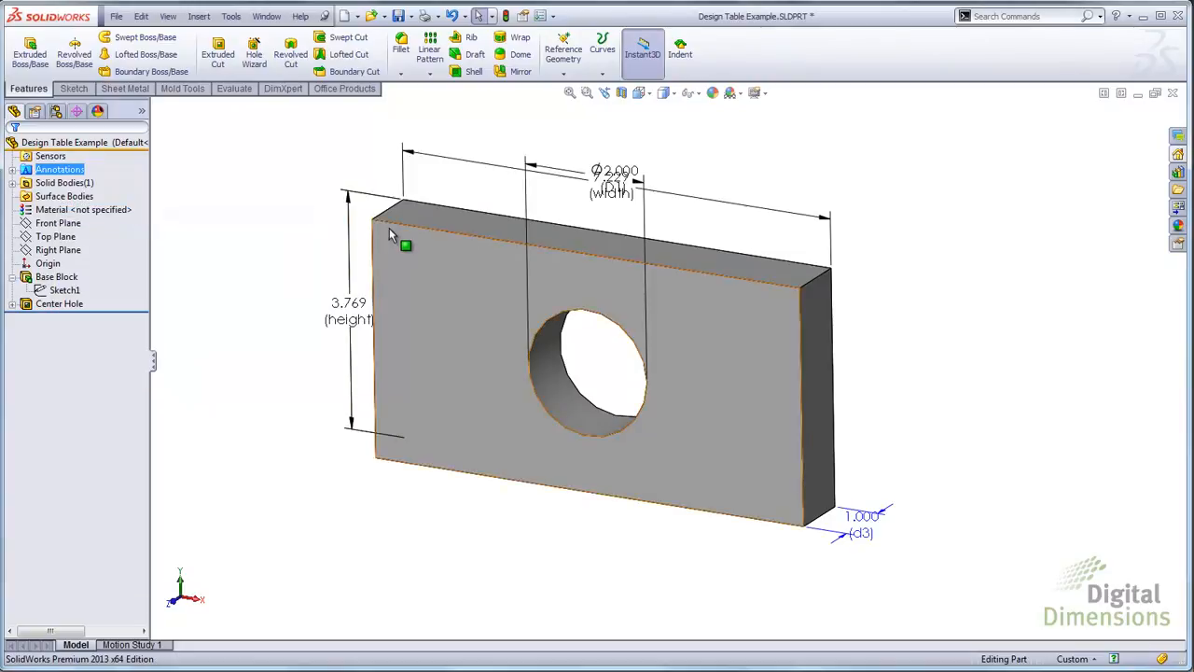
left_click(608, 217)
left_click_drag(606, 219, 610, 246)
left_click(712, 176)
scroll(624, 213, "down", 2)
scroll(612, 210, "up", 2)
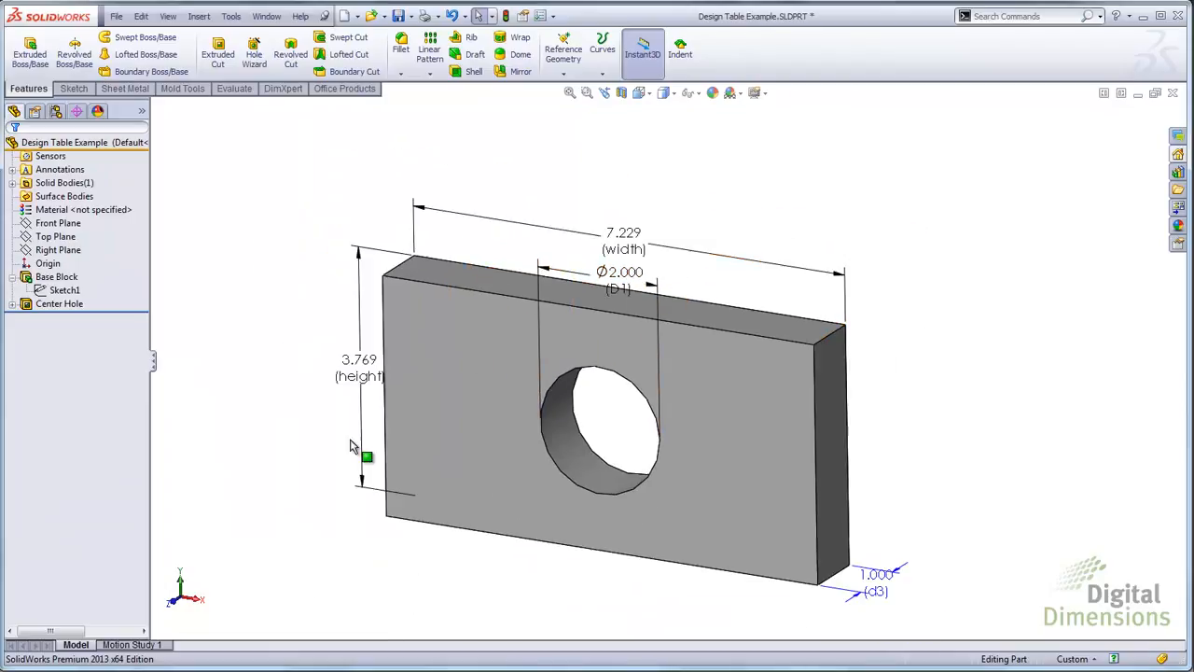
Step: Rename the base block's extrusion thickness dimension (d3) as "depth"
scroll(746, 496, "down", 3)
scroll(737, 495, "down", 2)
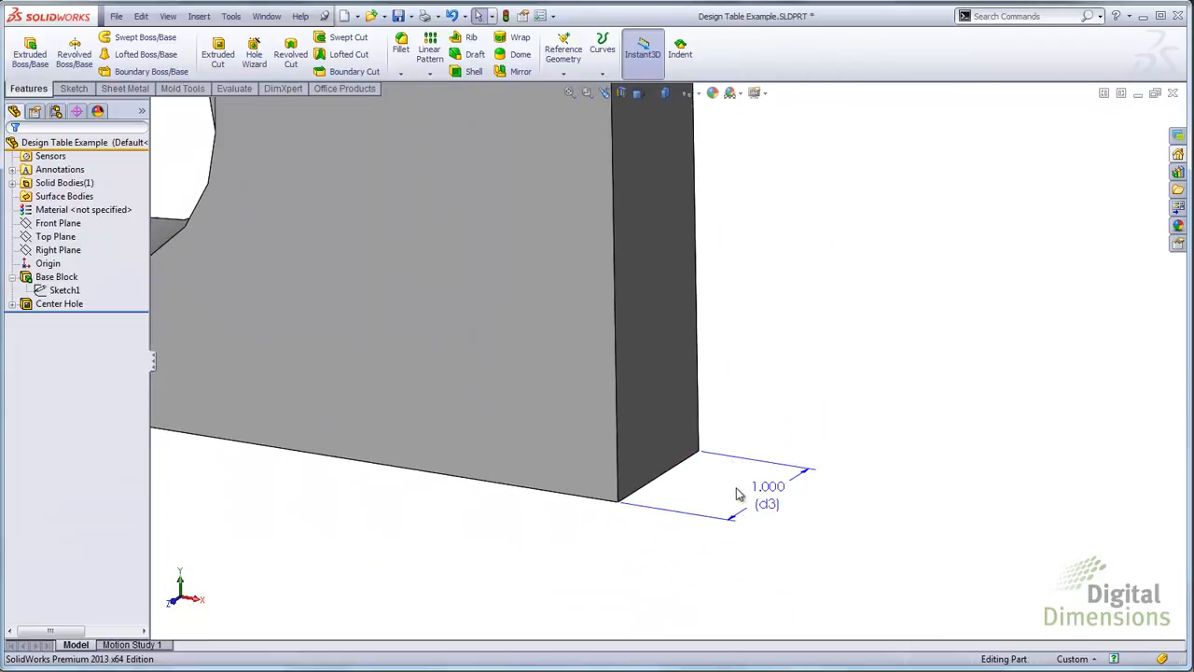
double_click(771, 504)
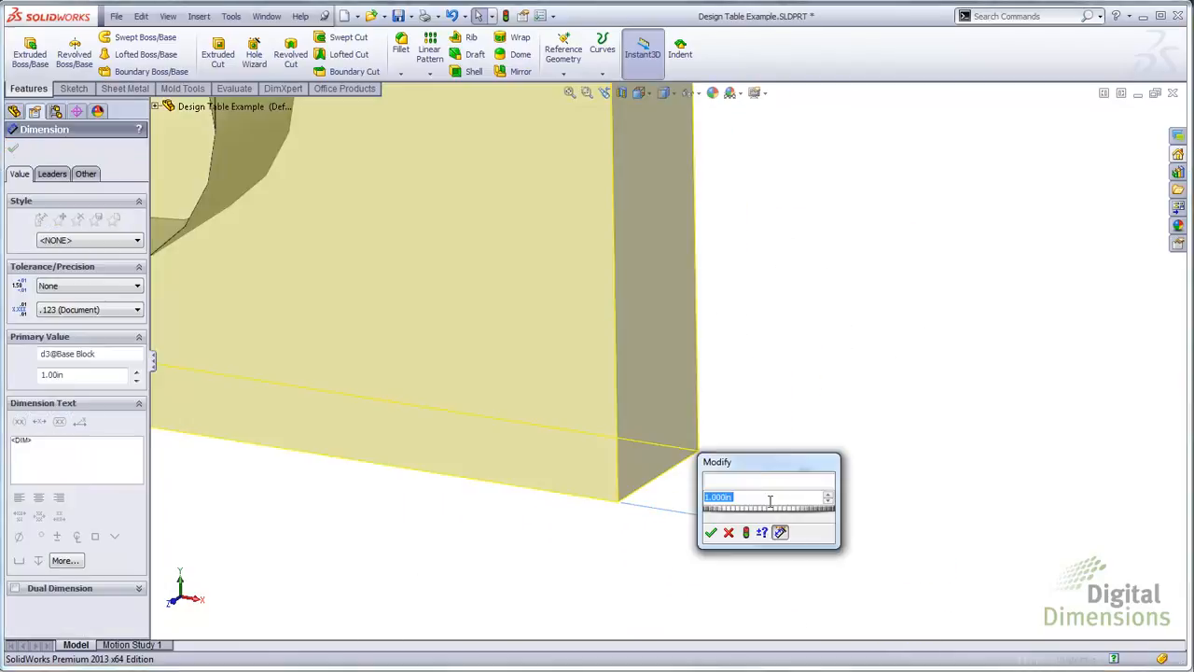
left_click(714, 480)
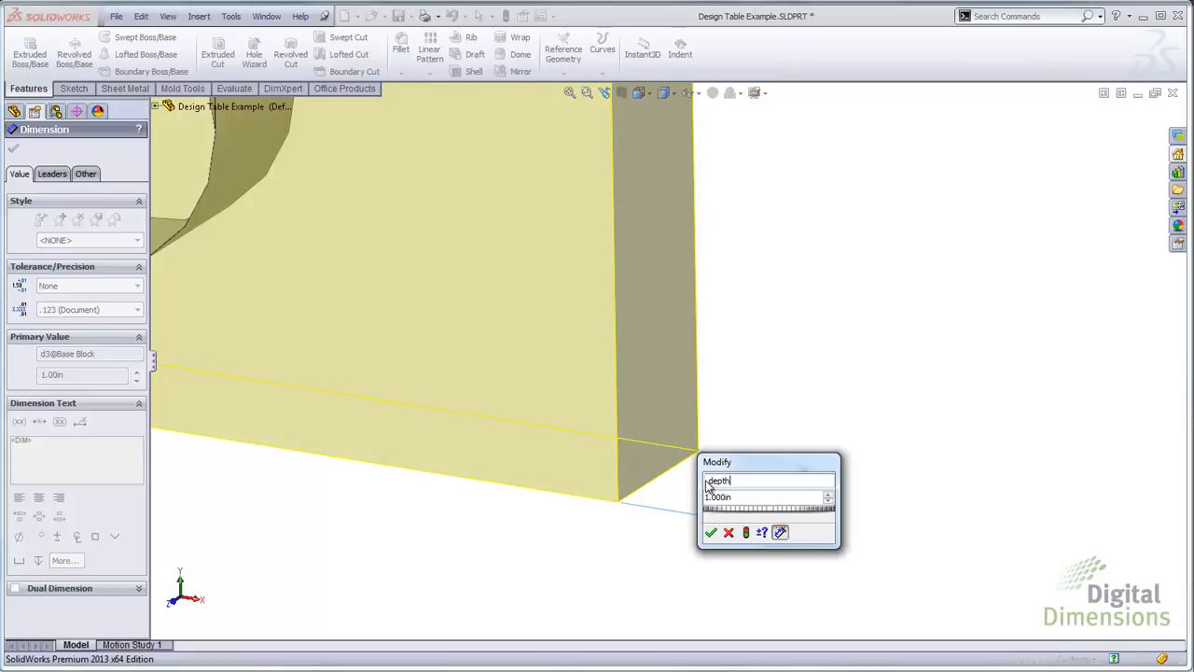
type("depth")
left_click(711, 532)
left_click(812, 346)
Step: Insert a design table into the part using Auto-create as its source
scroll(725, 376, "up", 5)
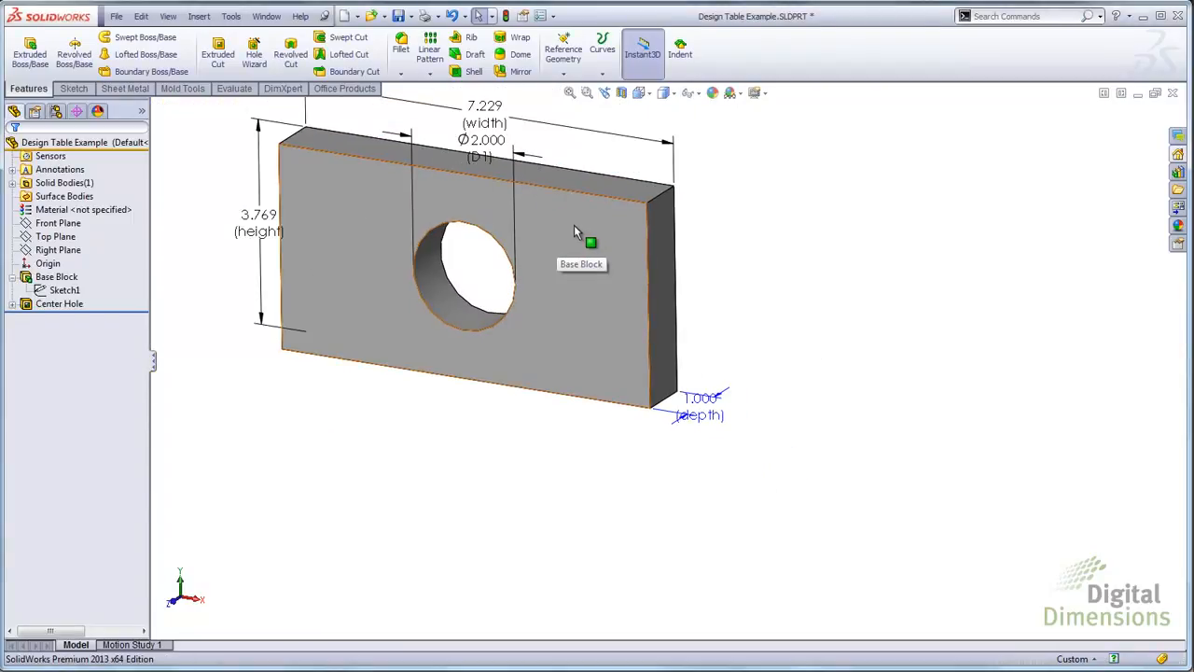
scroll(565, 234, "up", 1)
scroll(544, 211, "down", 1)
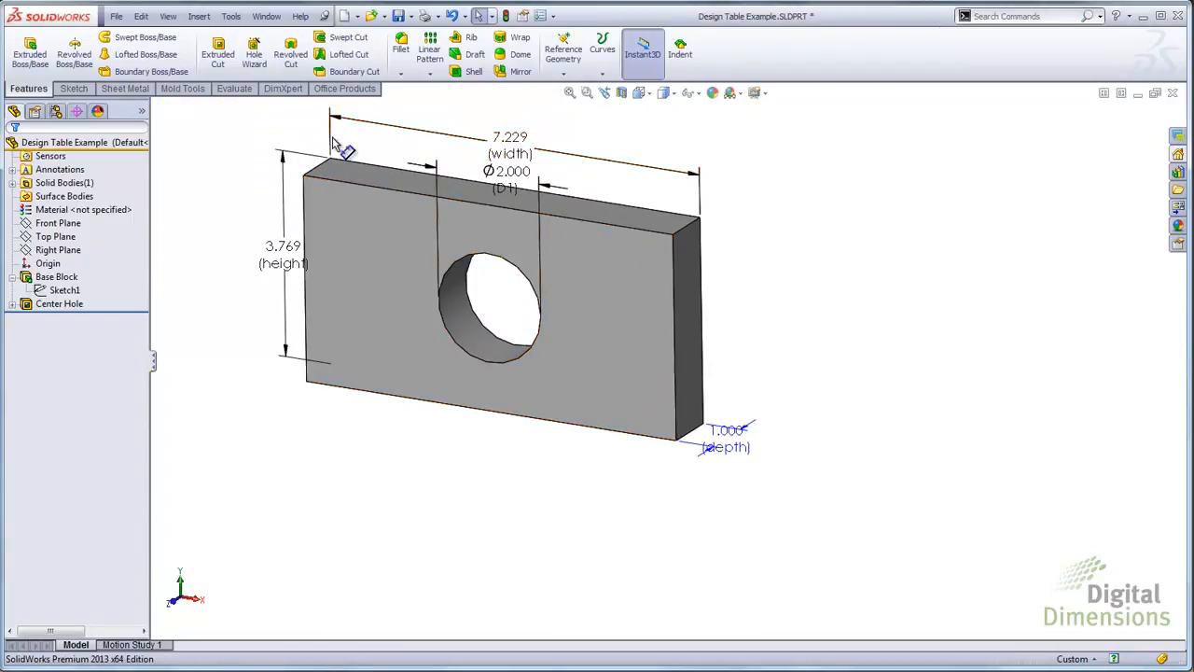
left_click(199, 17)
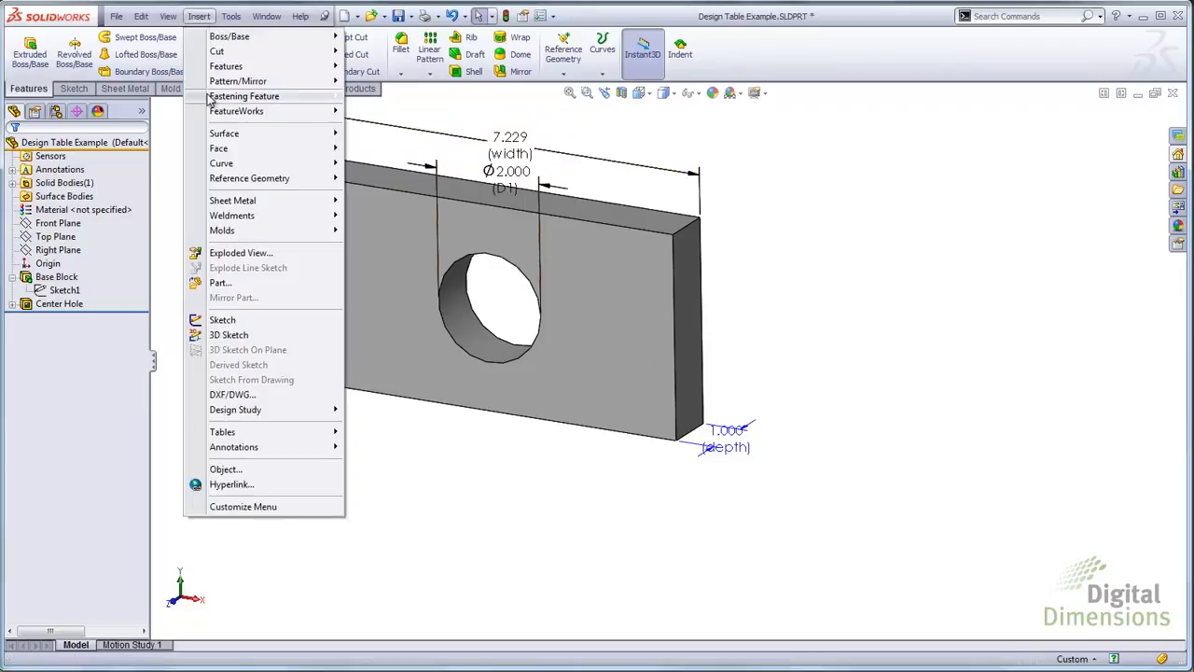
mouse_move(245, 434)
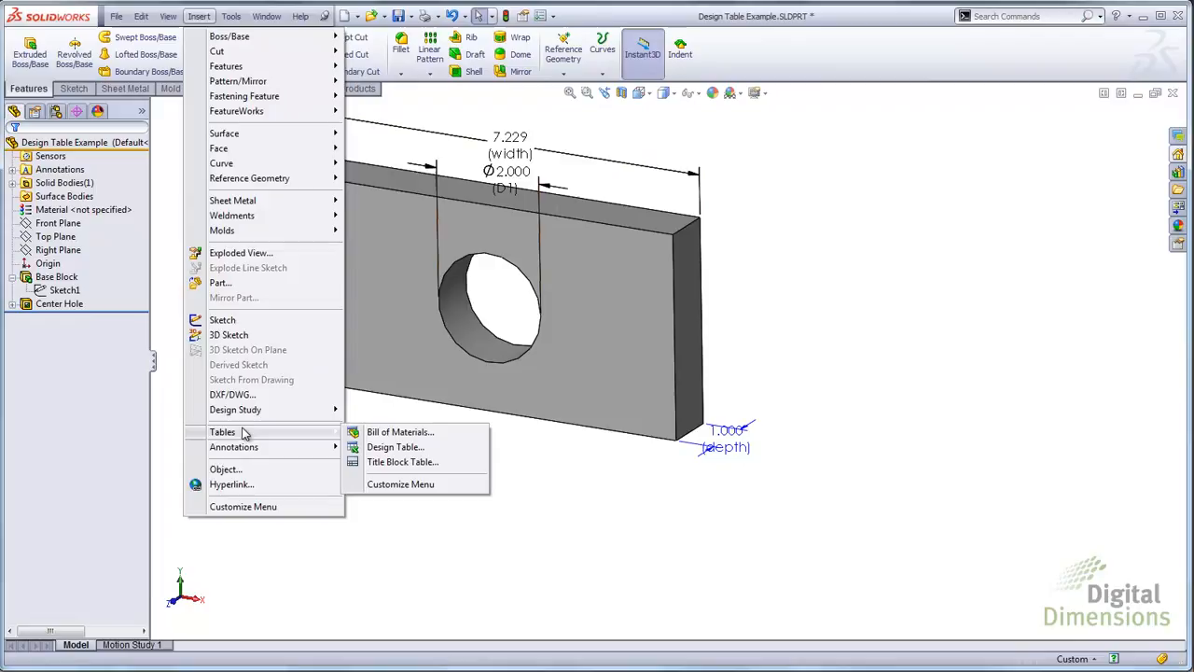
left_click(385, 448)
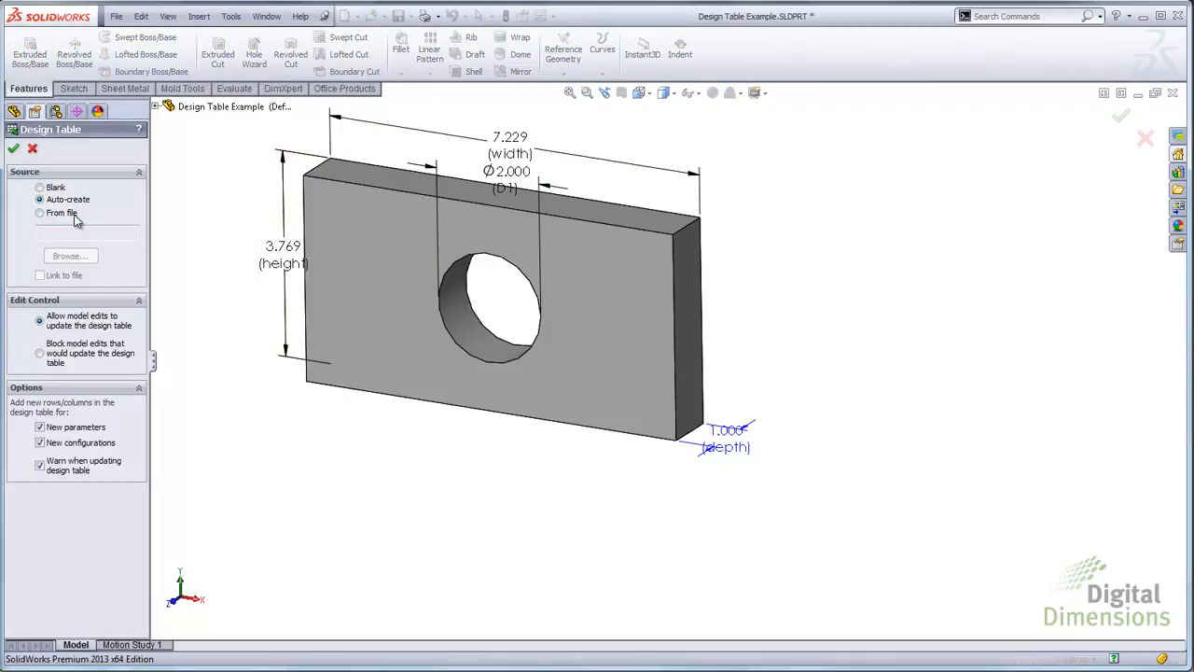
left_click(14, 152)
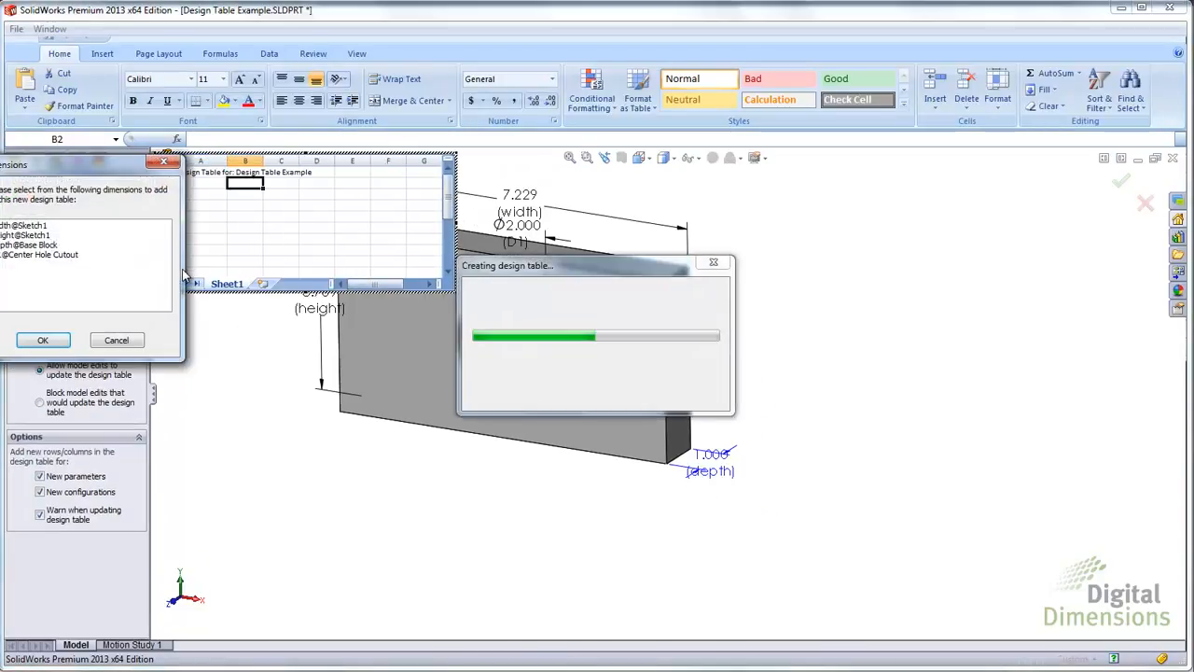
Step: Add width@Sketch1, height@Sketch1, depth@Base Block and D1@Center Hole Cutout to the design table and enlarge the table's frame
left_click(6, 229)
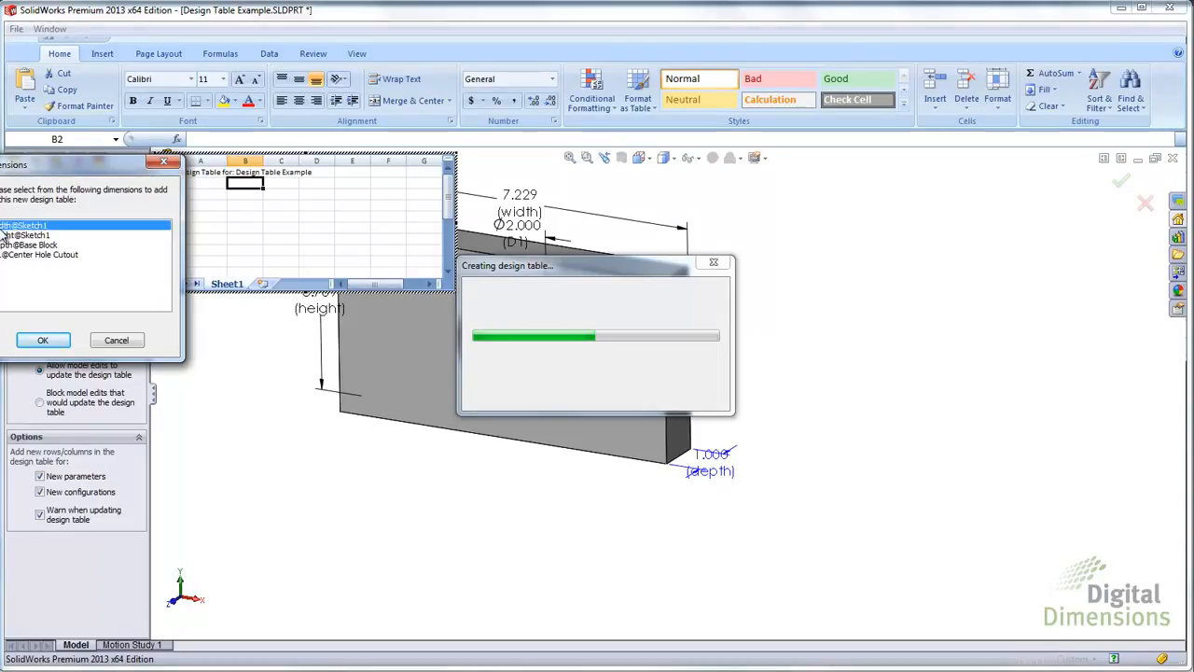
left_click(4, 235, "ctrl")
left_click(3, 245, "ctrl")
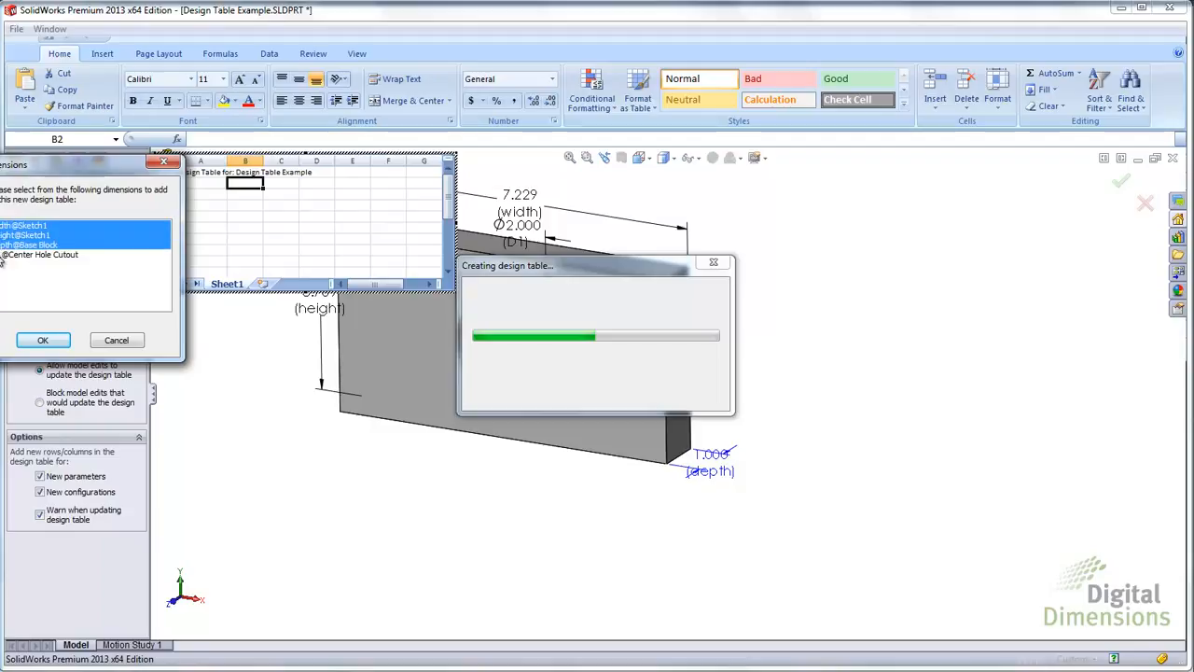
left_click(42, 340)
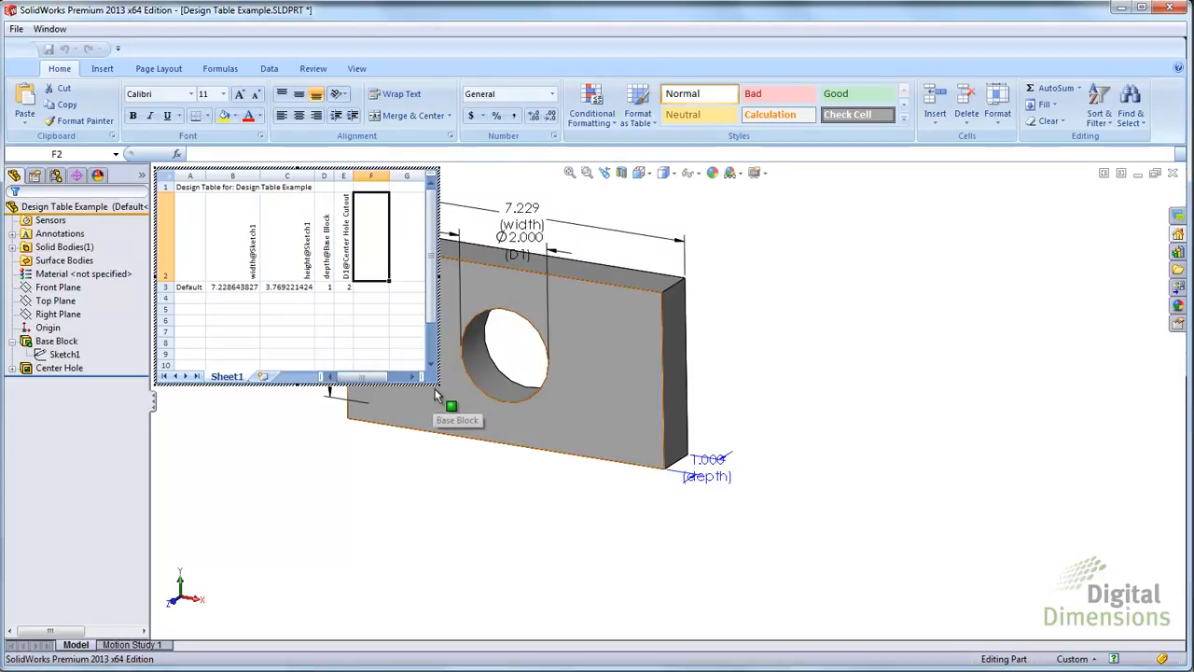
left_click_drag(437, 382, 706, 501)
left_click(187, 299)
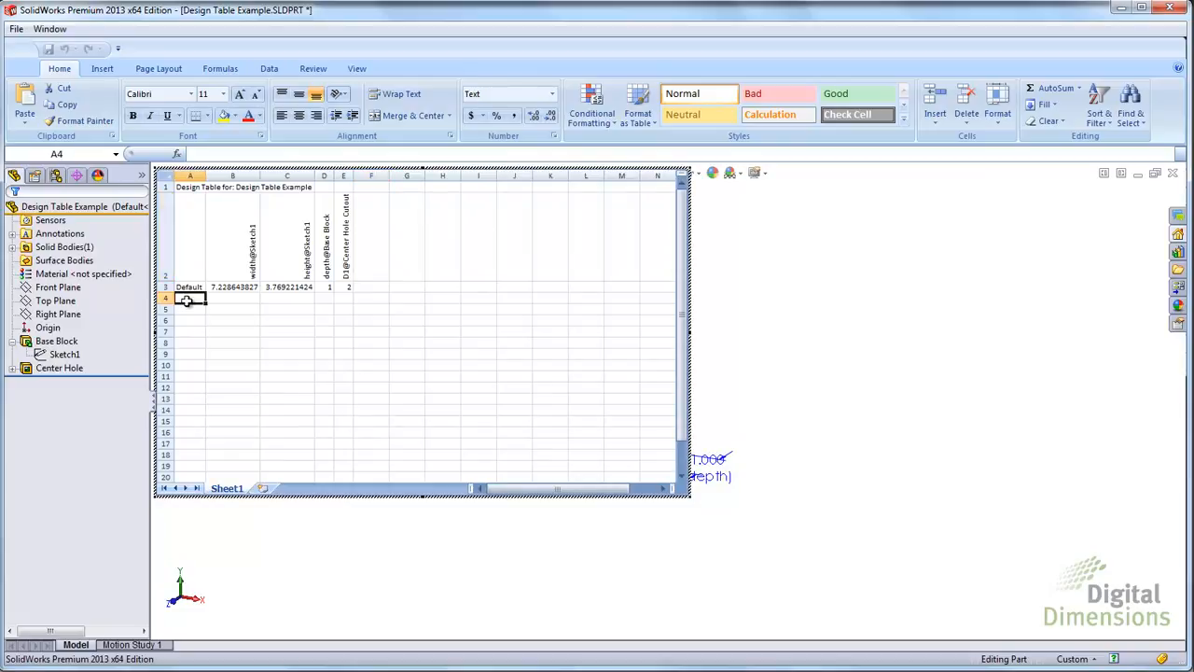
type("A")
left_click(190, 311)
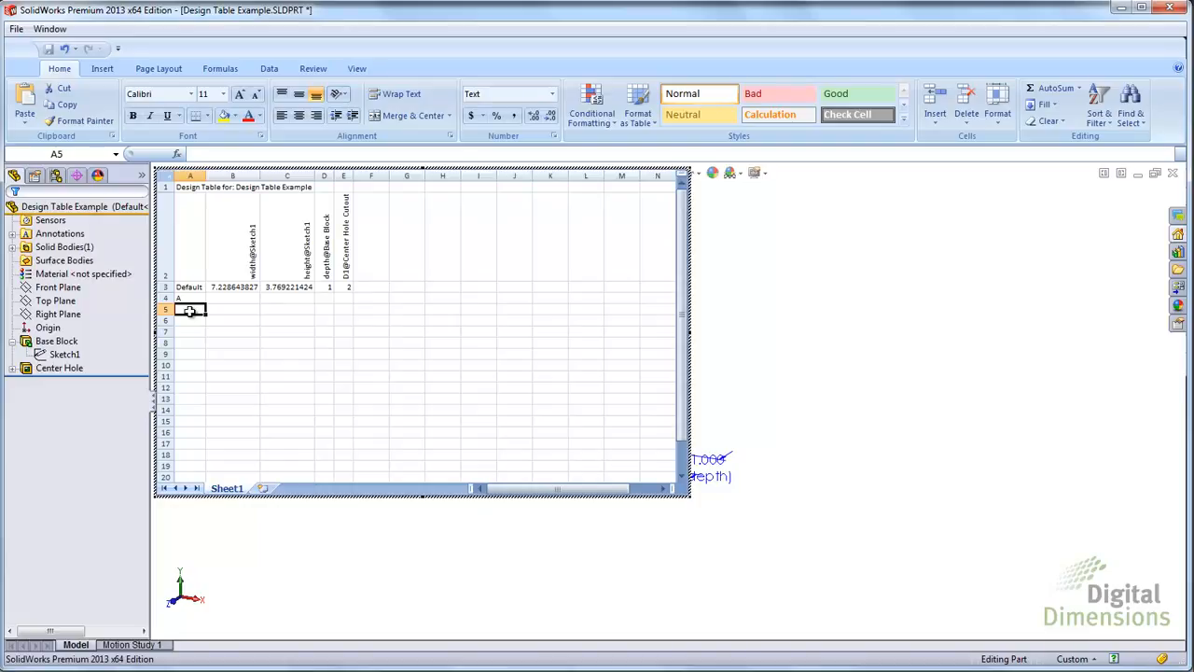
type("B")
Step: Name the configuration rows Big, Medium and Small in cells A4 to A6 of the design table
left_click(190, 299)
key("BackSpace")
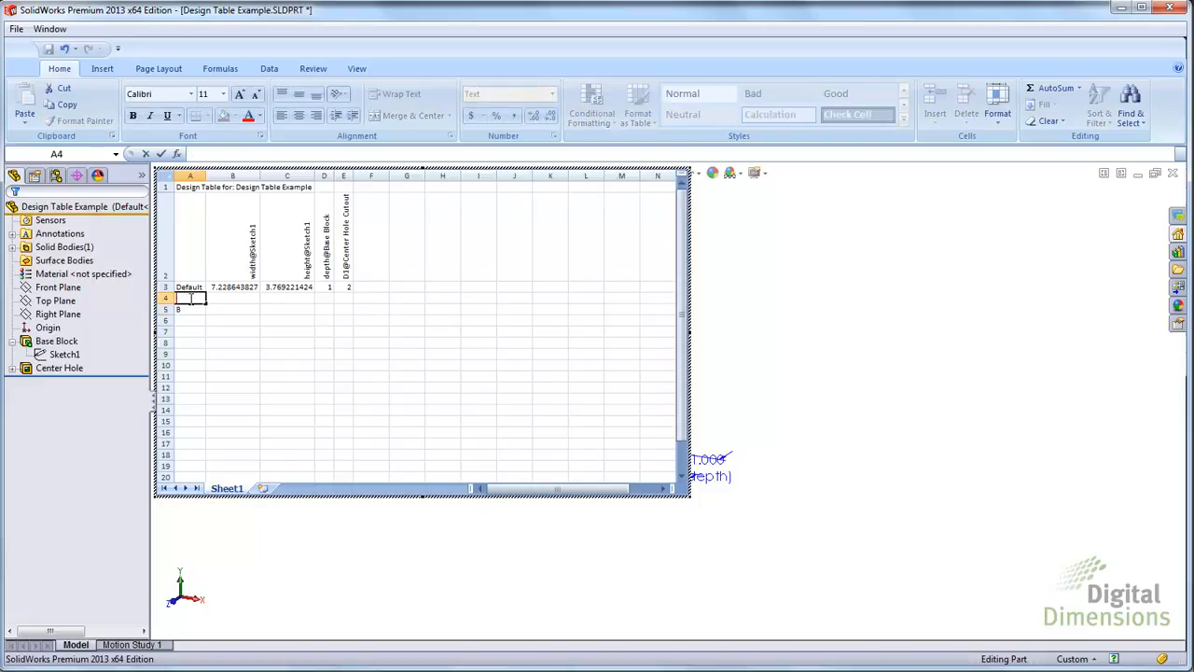
type("Big")
left_click(193, 309)
type("Me")
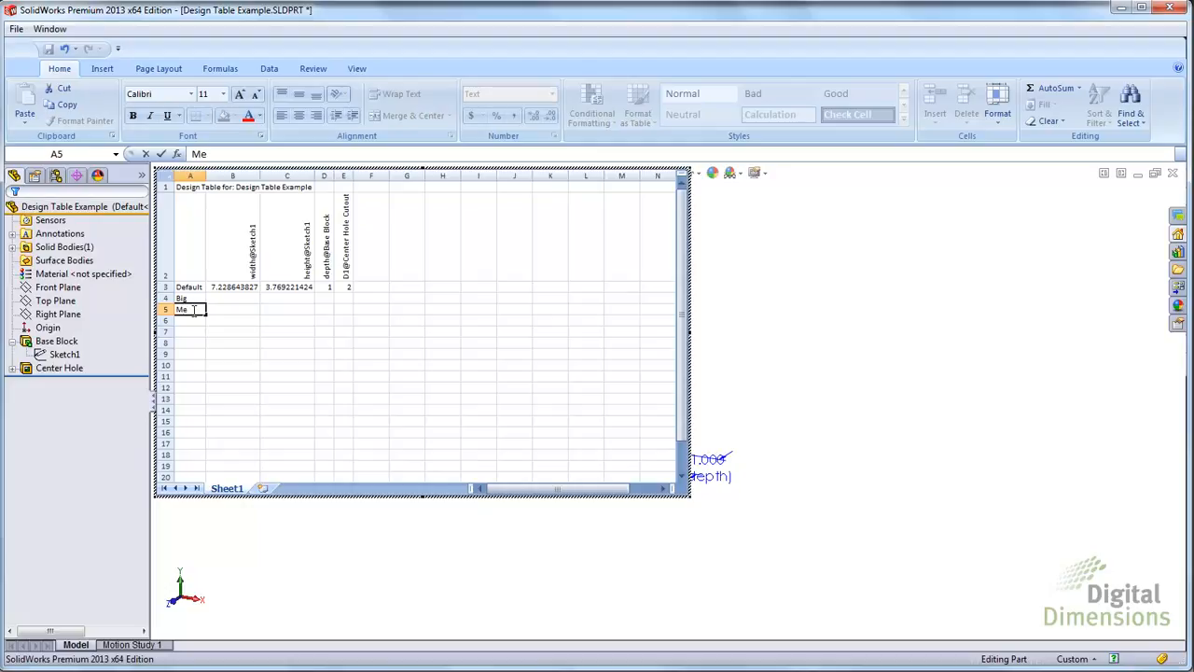
type("dium")
left_click(192, 320)
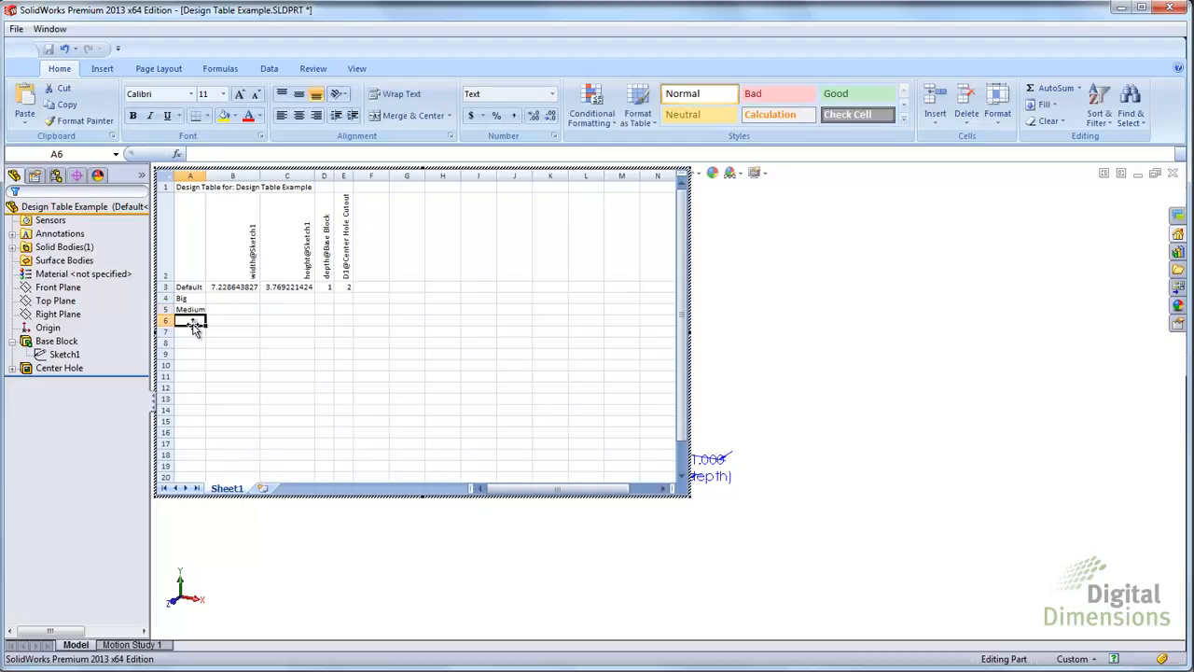
type("Small")
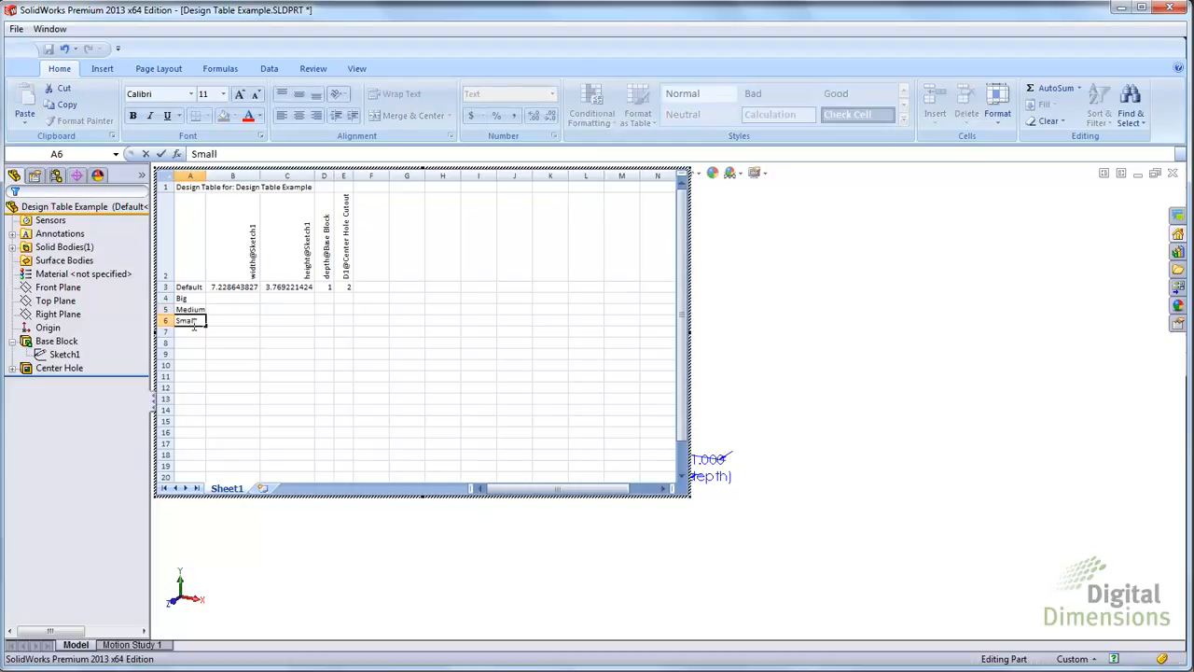
Step: Set the Big configuration's width to 10, height to 10 and depth to 2 in the design table
left_click(233, 299)
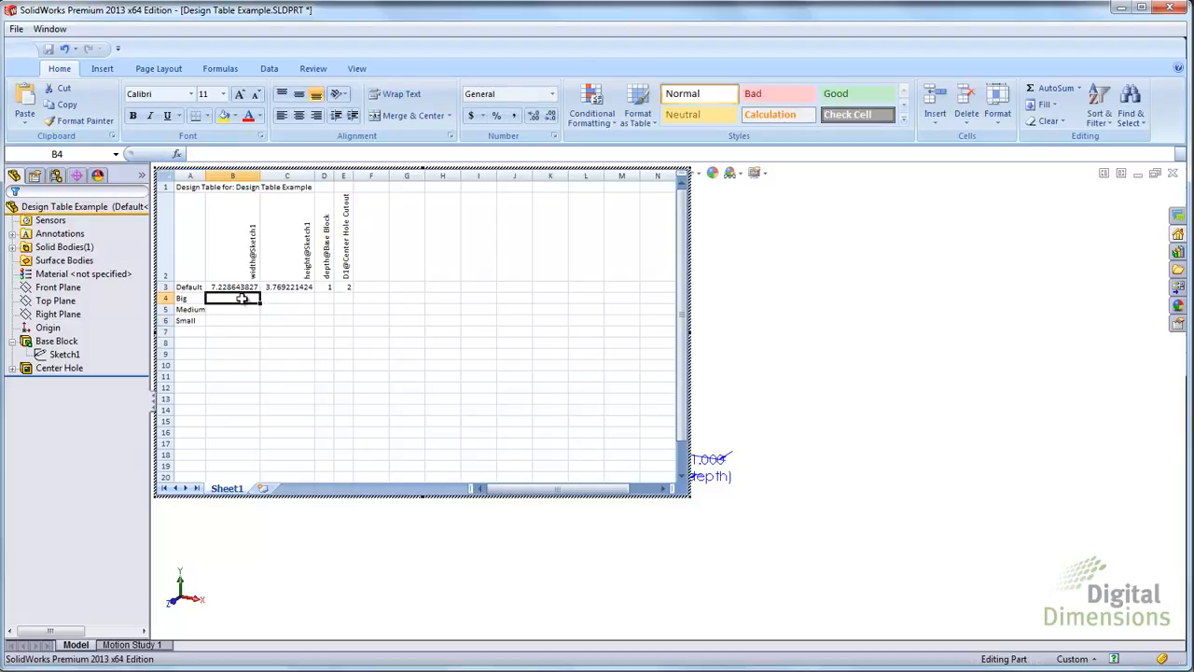
type("3")
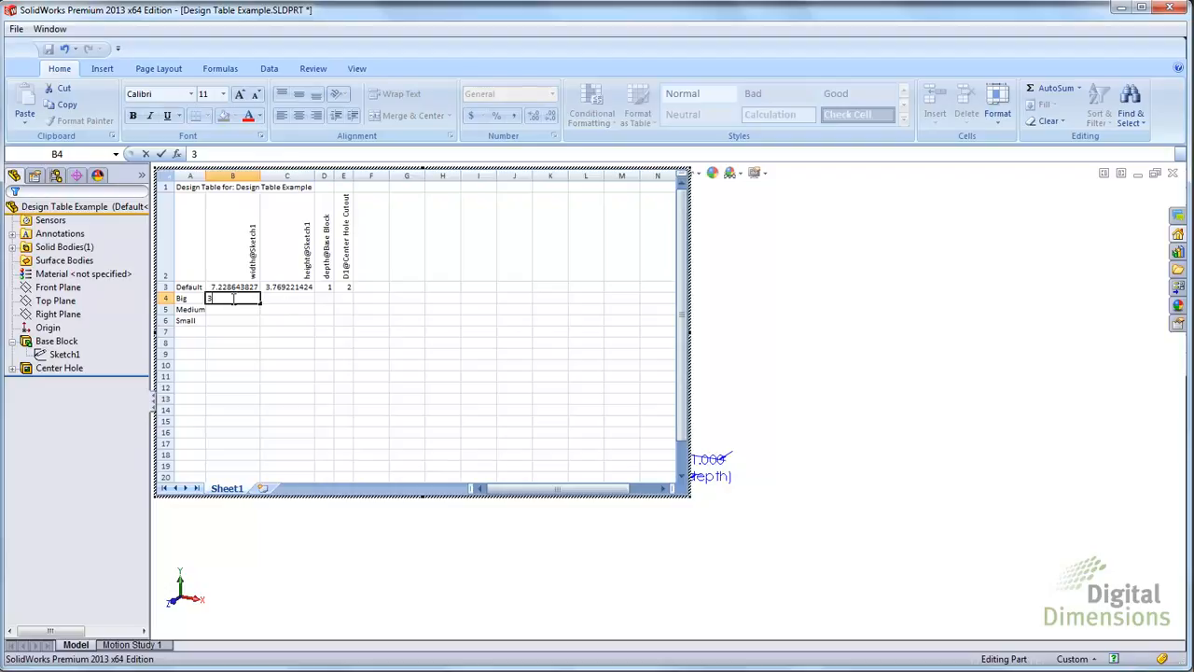
type("0")
left_click(281, 298)
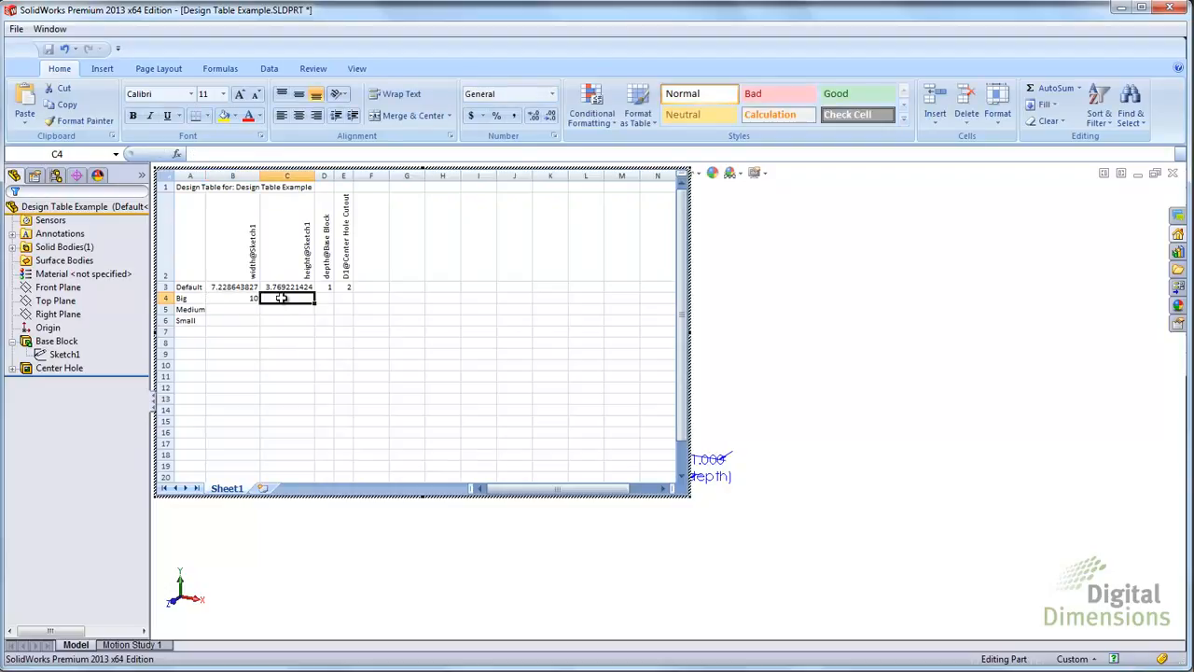
type("10")
left_click(325, 298)
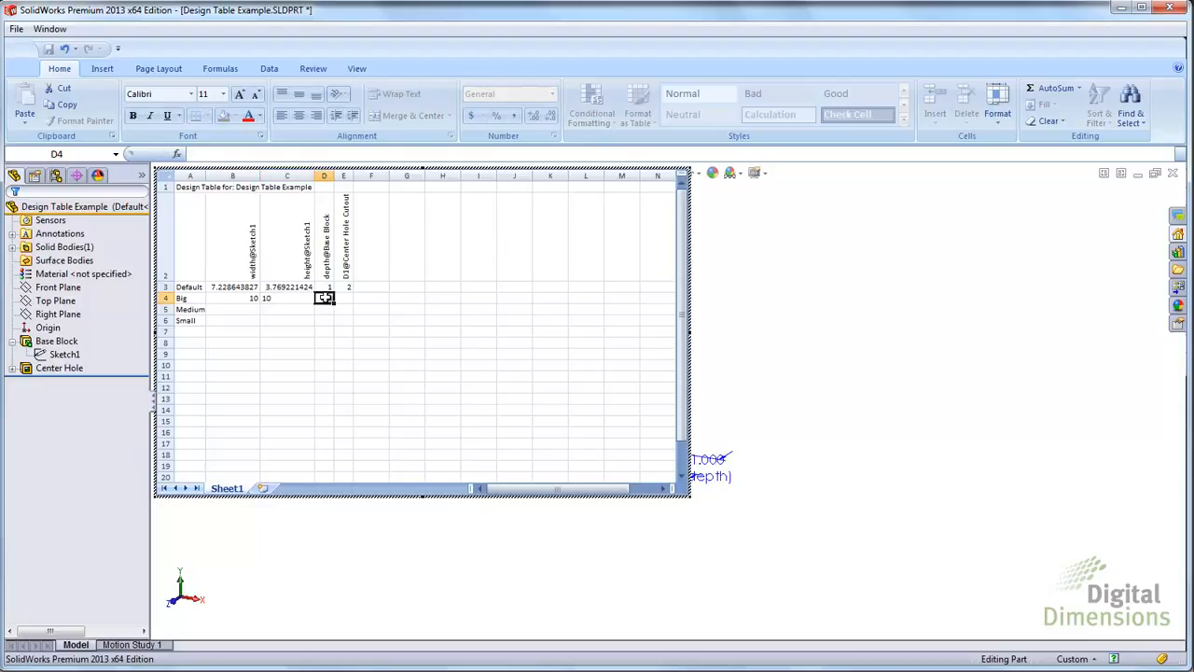
type("2")
Step: Set the Medium configuration's width to 5, height to 5 and depth to 1 in the design table
left_click(244, 310)
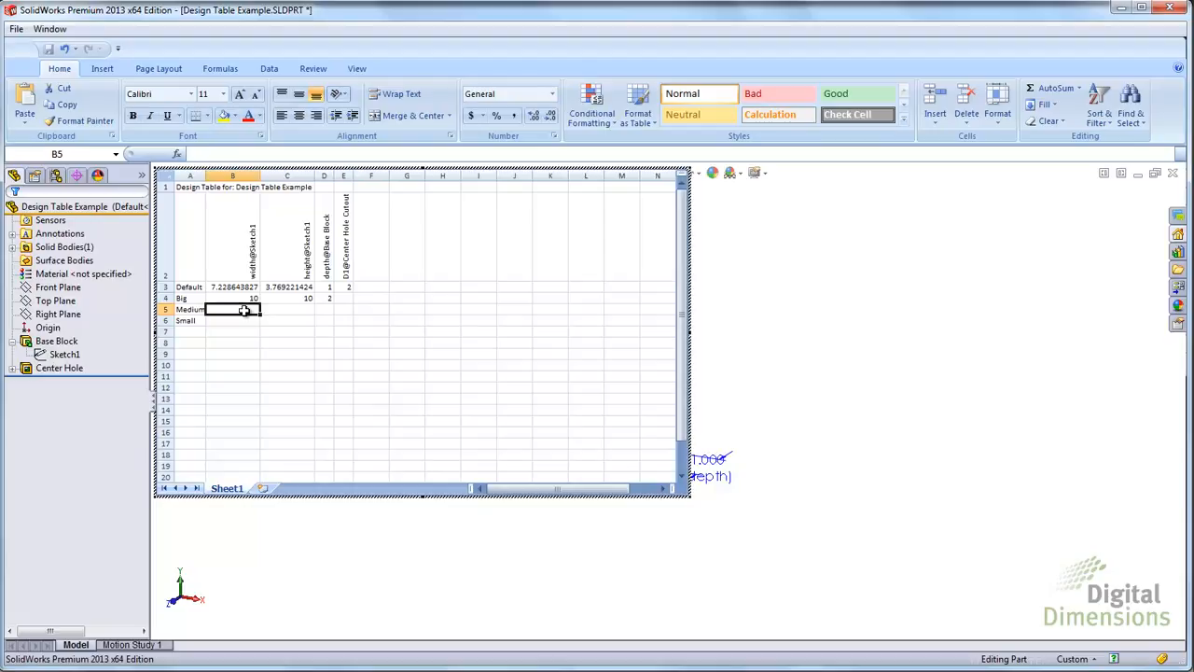
type("5")
left_click(301, 309)
type("5")
left_click(325, 310)
type("1")
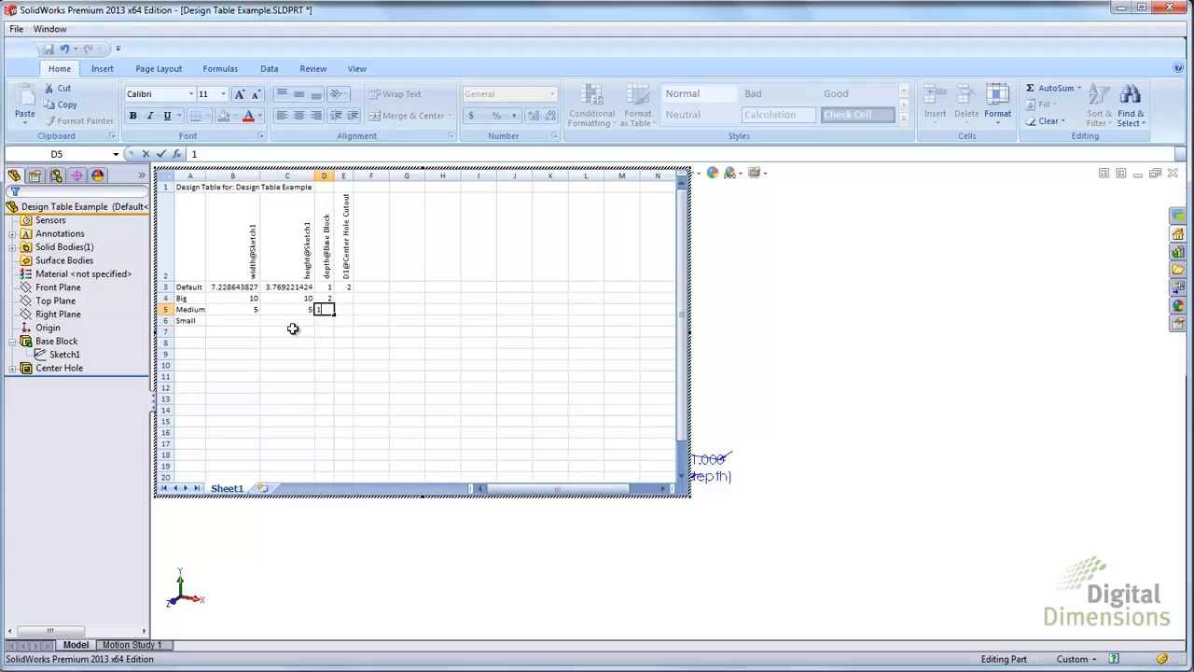
Step: Set the Small configuration's width to 2, height to 2 and depth to 1 in the design table
left_click(234, 321)
type("2")
left_click(289, 321)
type("2")
left_click(324, 321)
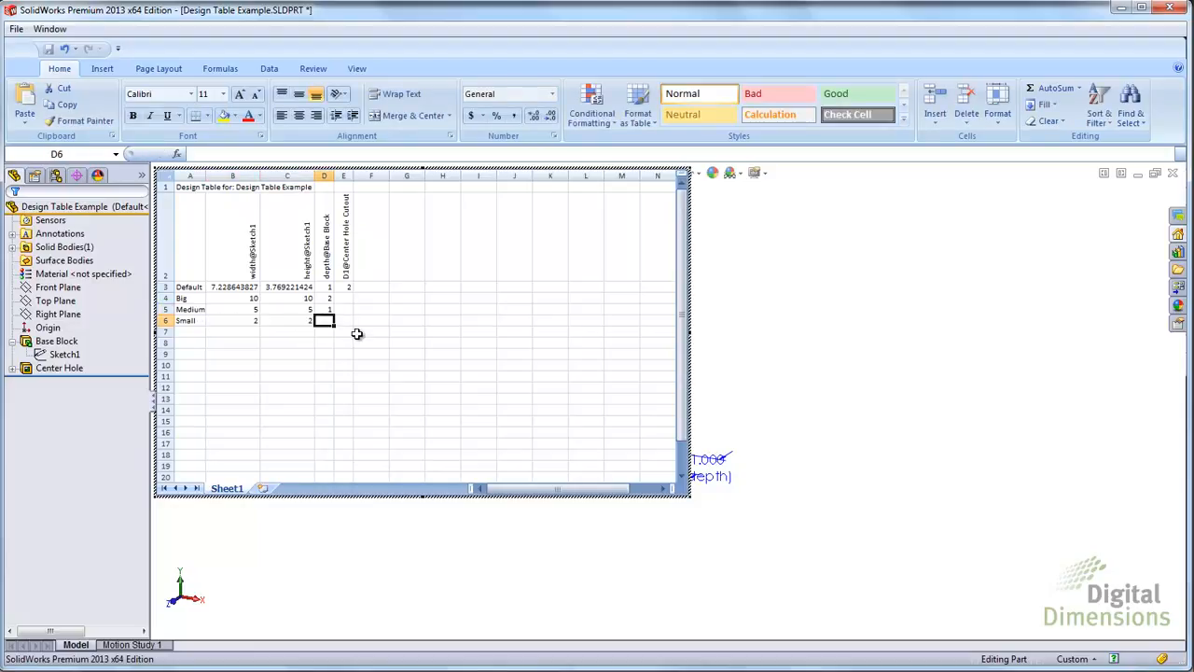
type("1")
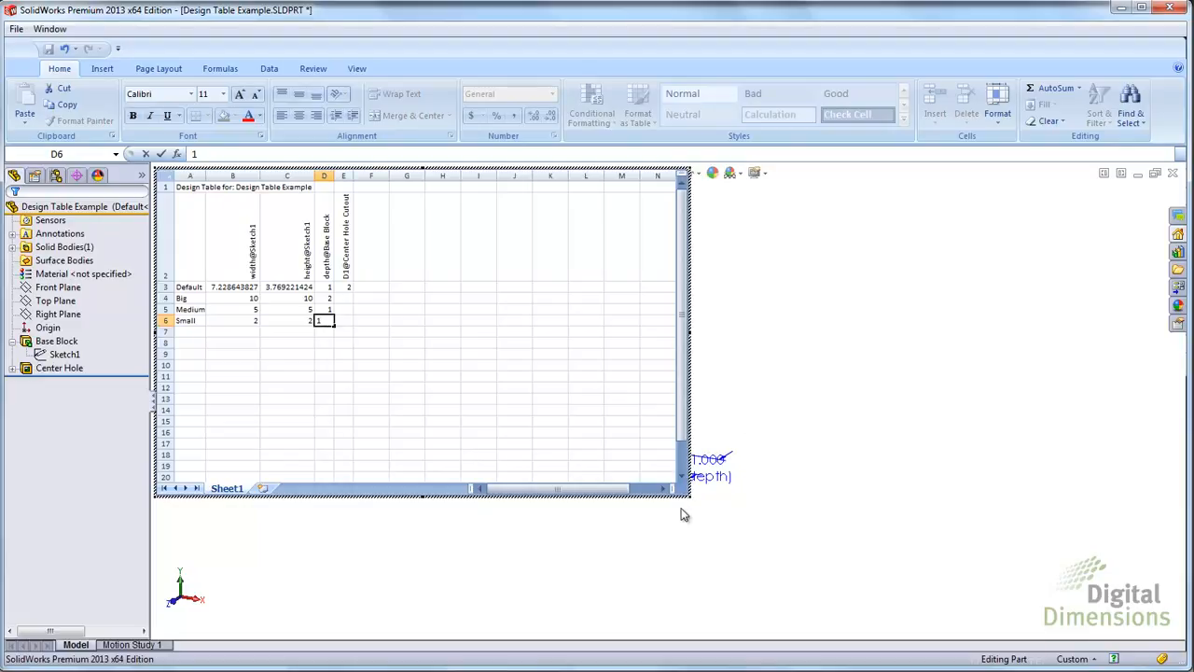
Step: Add the Center Hole feature's suppression state as a new parameter column in the design table, starting at cell F2
middle_click_drag(688, 501, 989, 463, "ctrl")
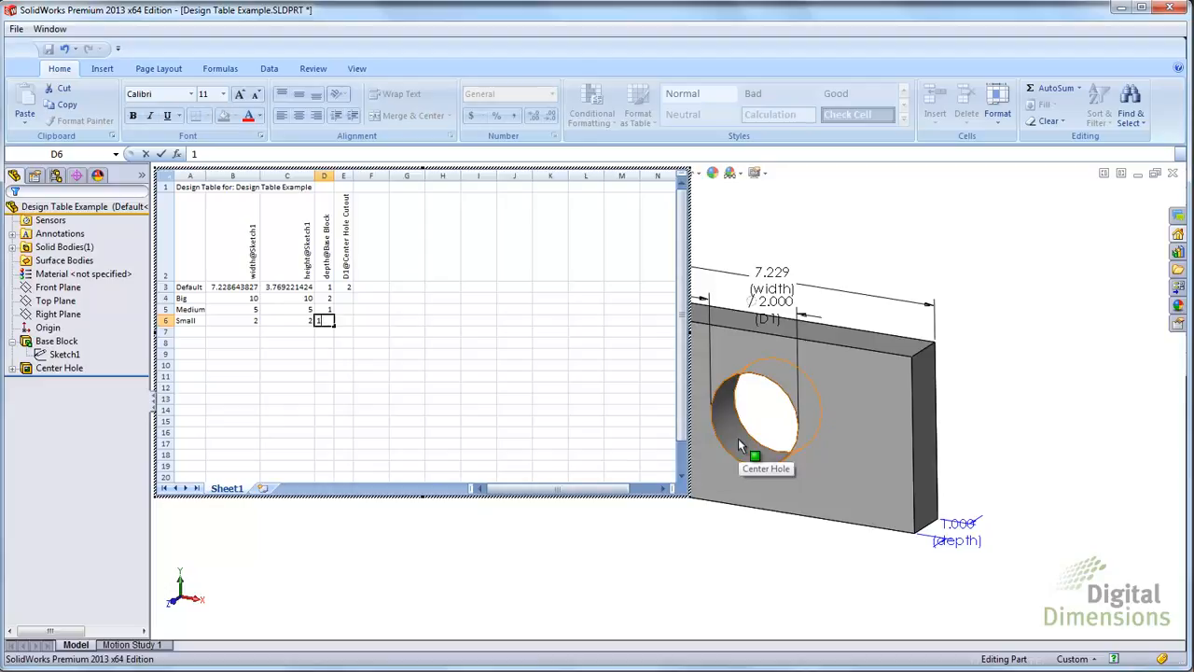
left_click(733, 437)
left_click(380, 246)
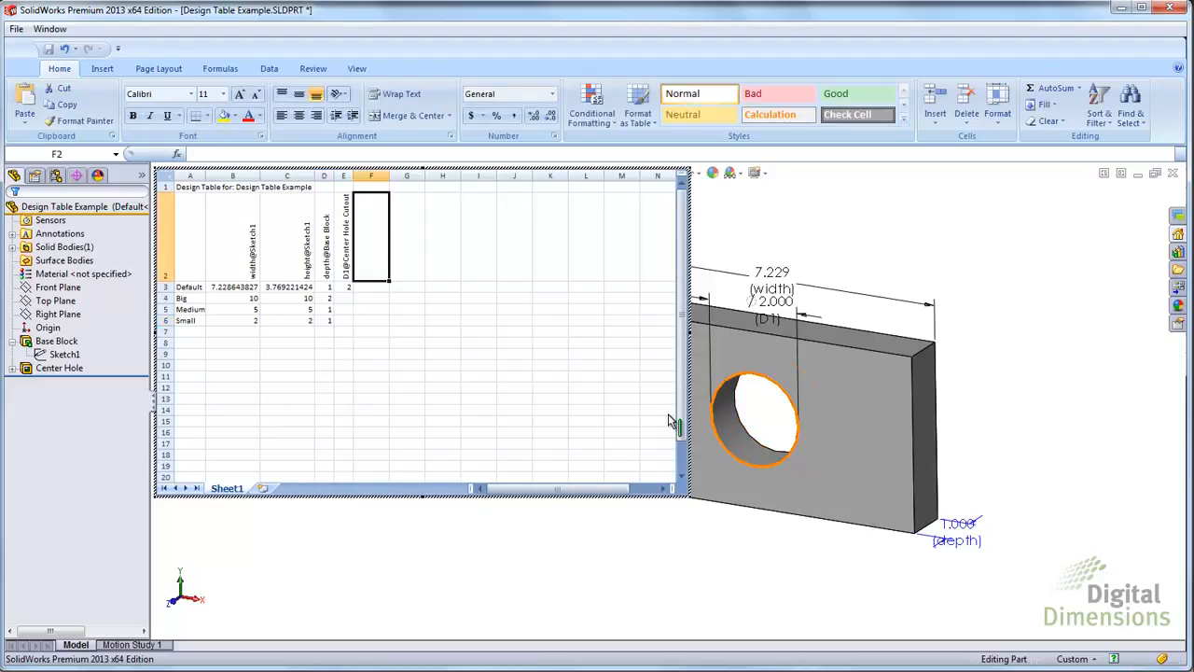
double_click(729, 435)
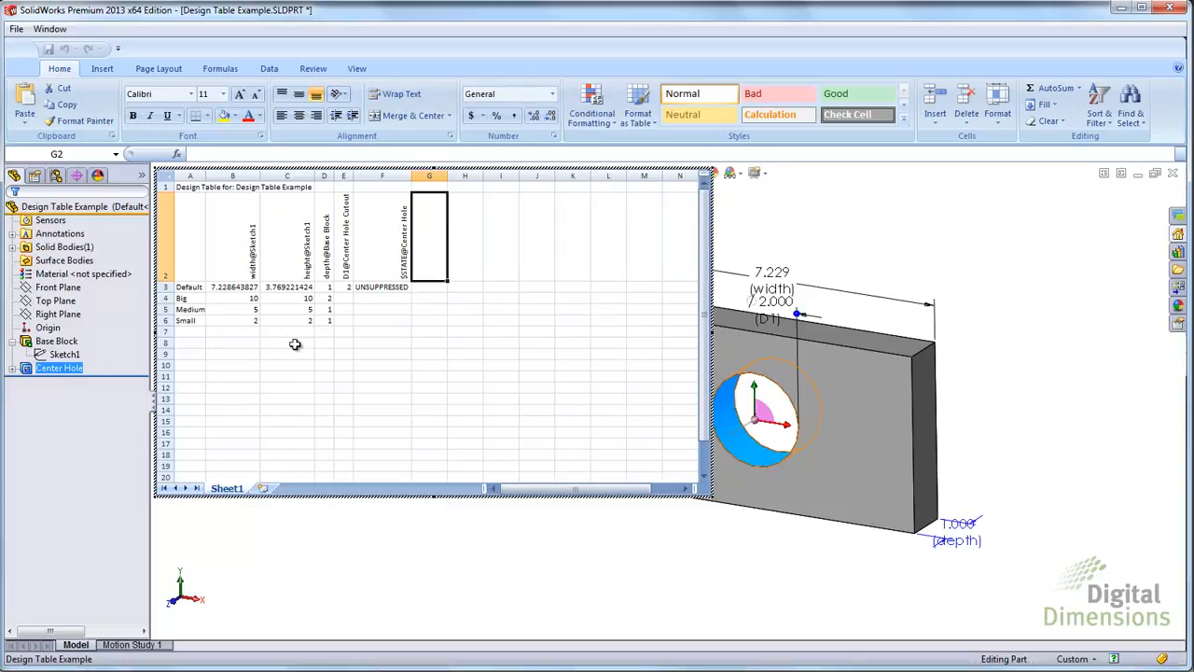
Step: Add a small no hole configuration in row 7 of the design table with height 2 and depth 1
left_click(191, 331)
type("small n")
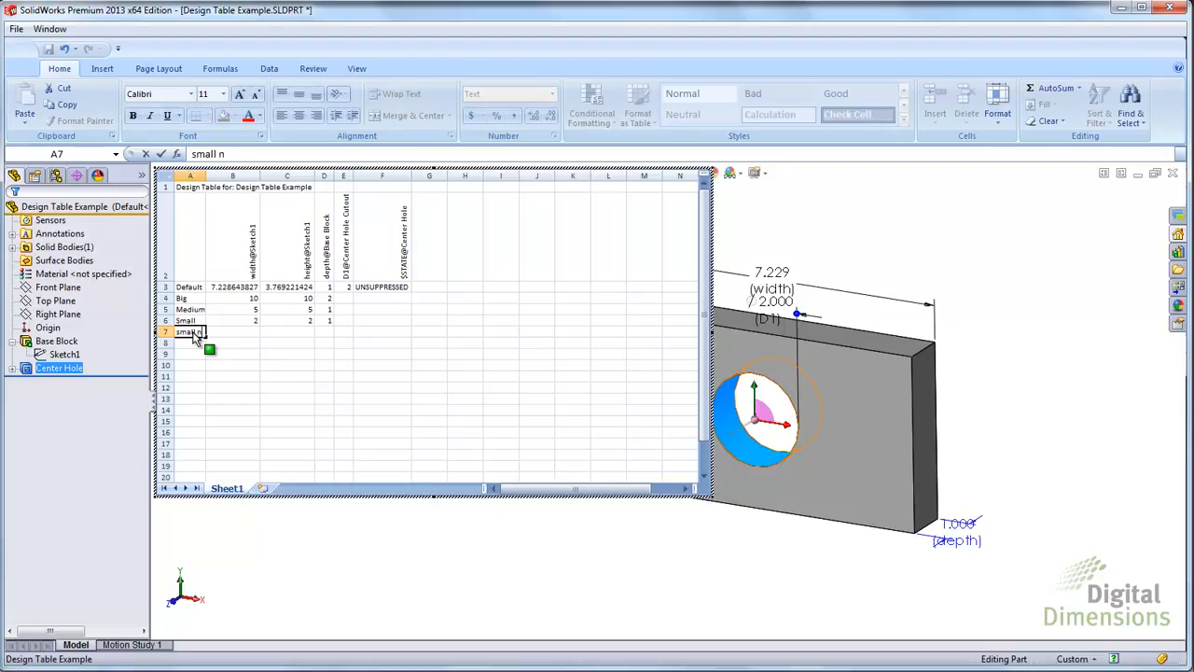
type("o hole2")
left_click(278, 340)
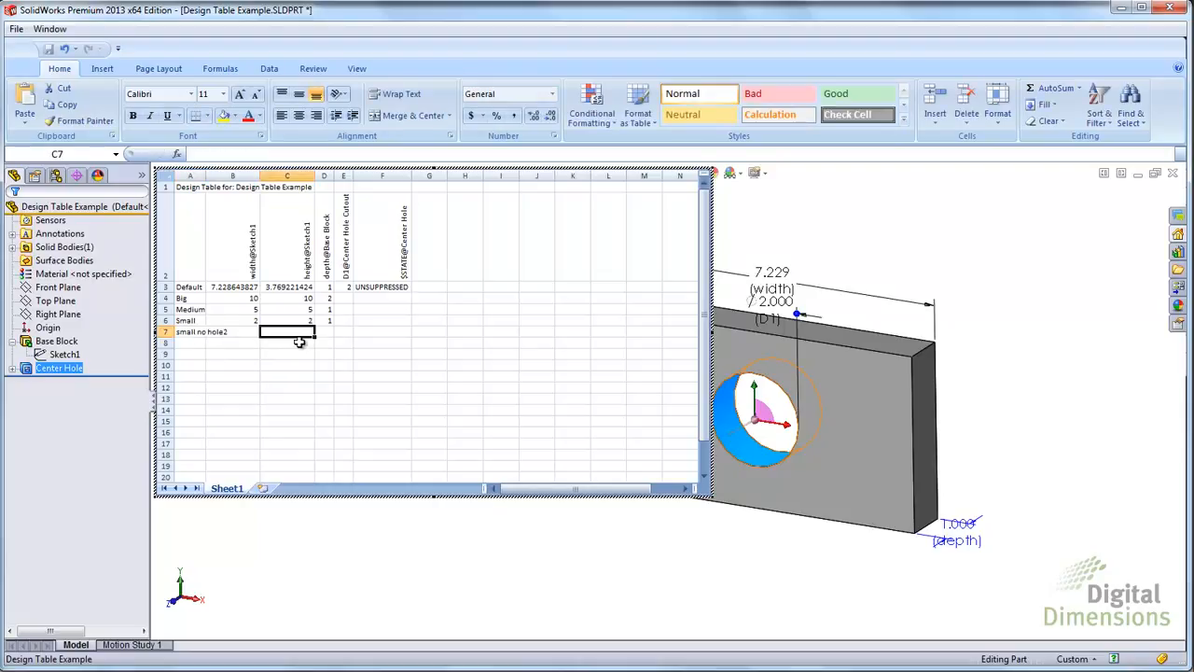
type("2")
left_click(326, 334)
type("1")
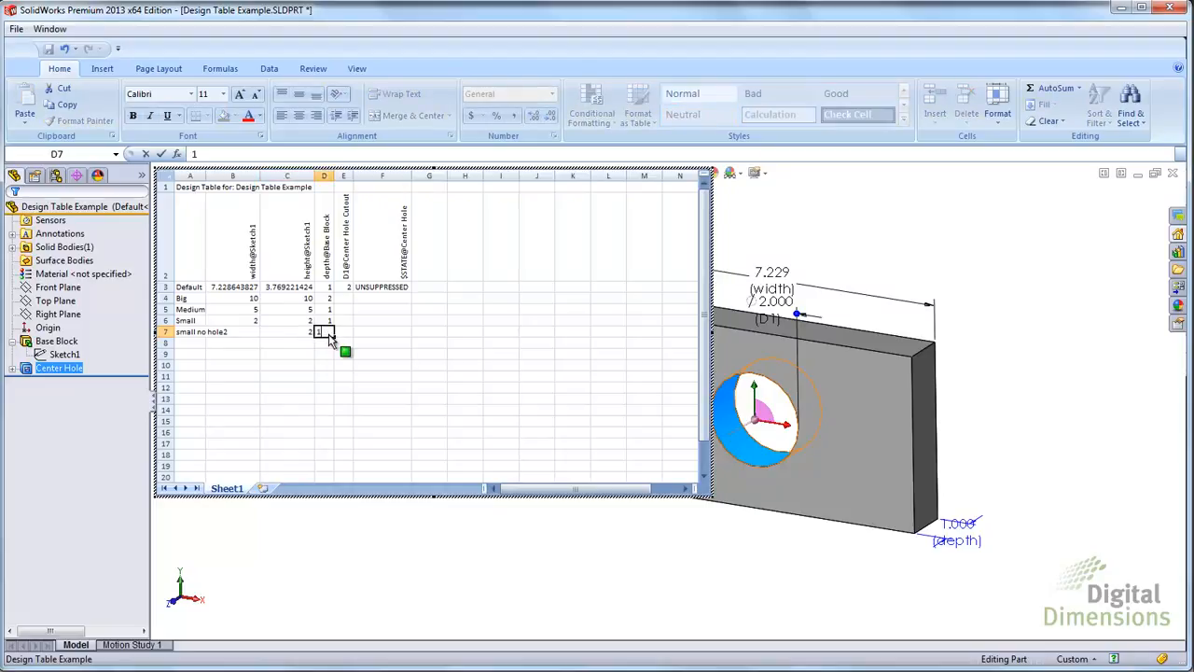
Step: Set the Center Hole state to s for small no hole and to u for Small, Medium and Big
left_click(387, 334)
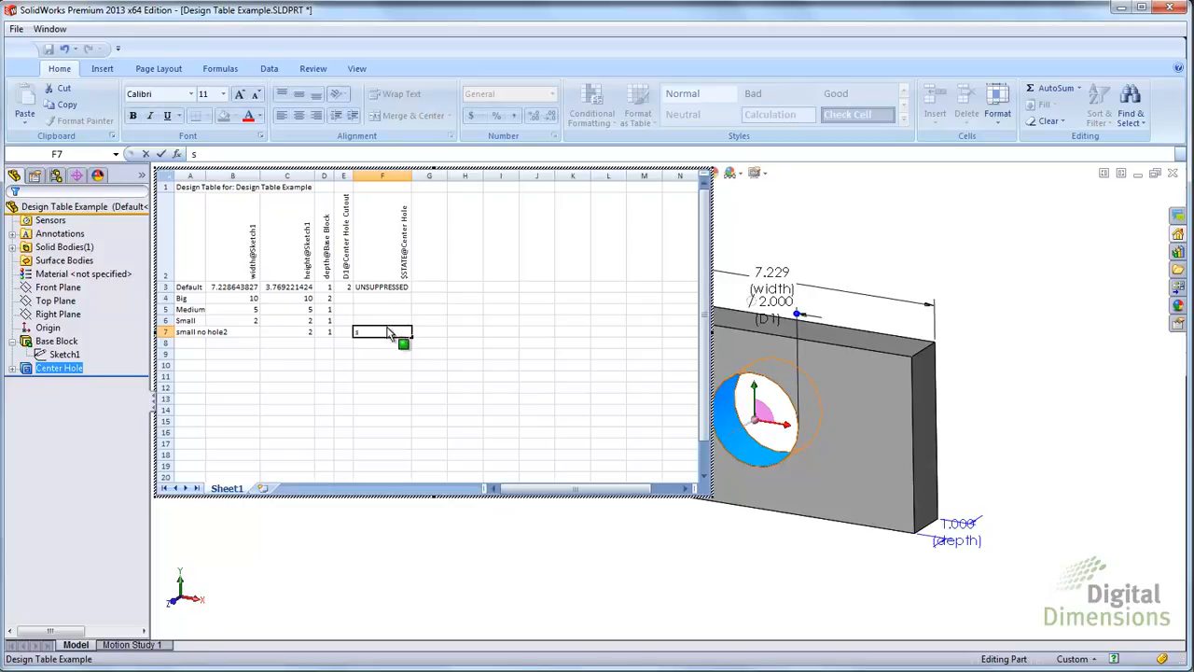
left_click(382, 319)
type("u")
left_click(382, 309)
type("u")
left_click(382, 298)
type("u")
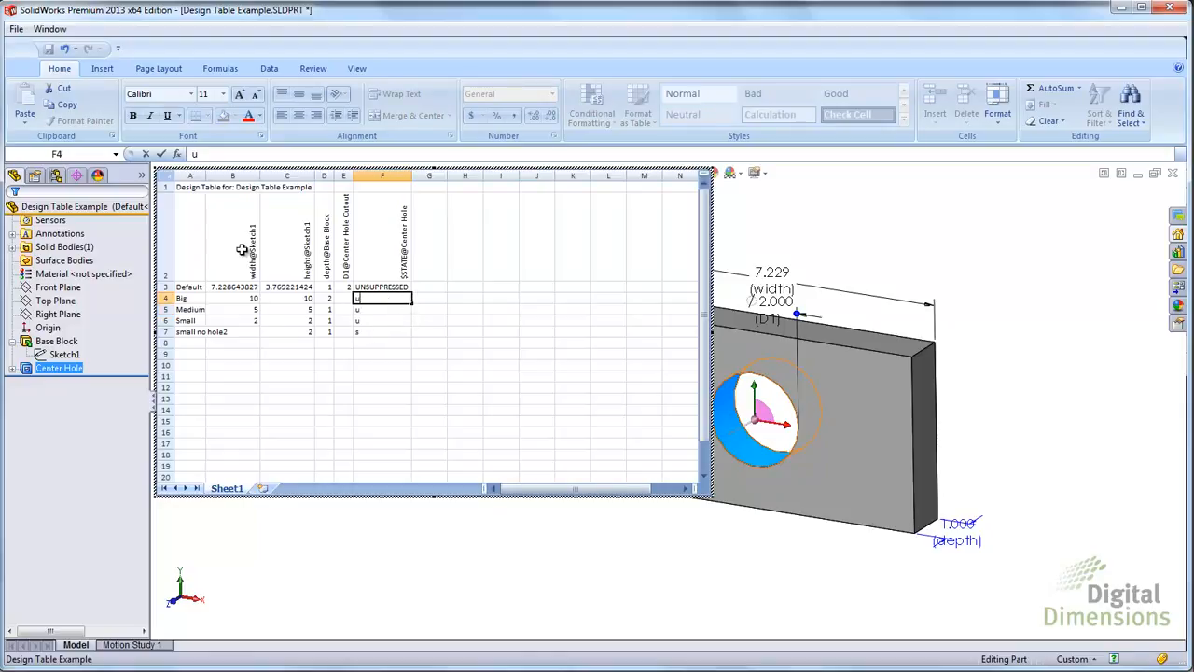
Step: Widen column A, set the small no hole width to 2 and generate the configurations from the design table
left_click_drag(207, 174, 235, 175)
left_click(274, 332)
key("Delete")
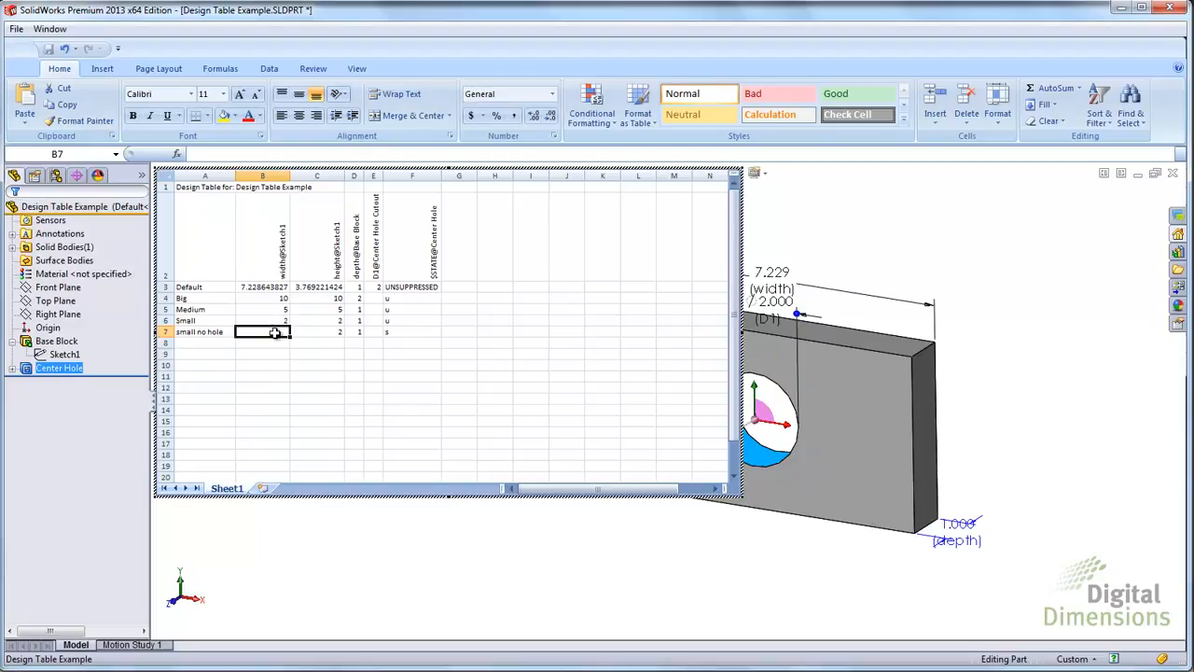
type("2")
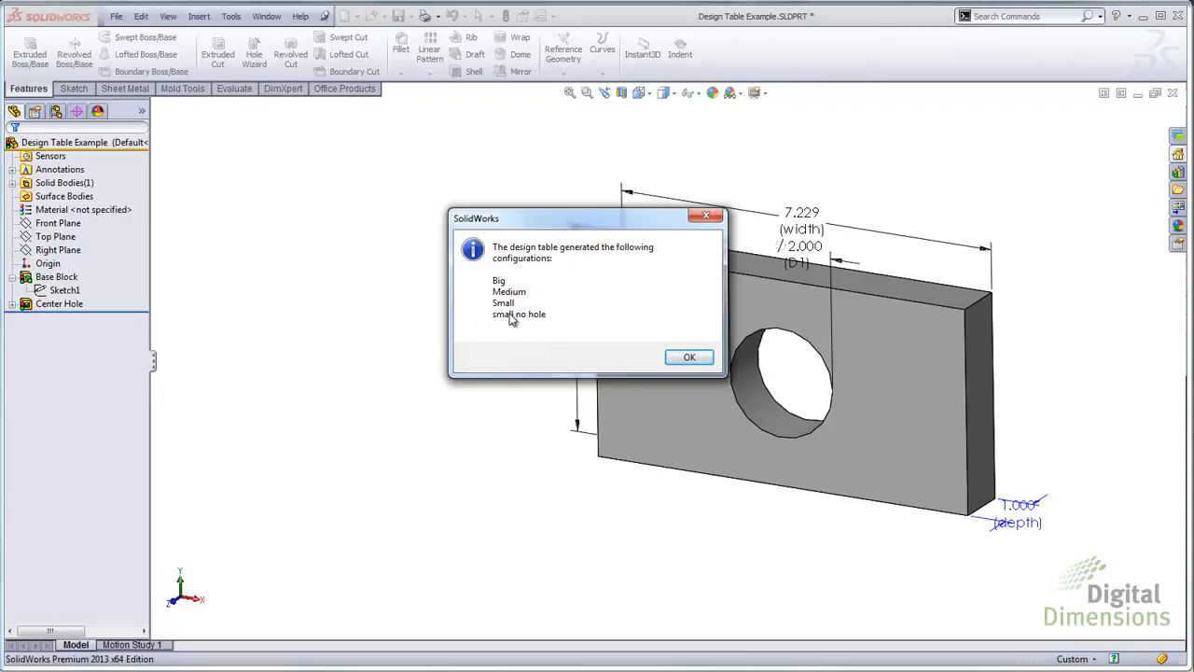
left_click(690, 358)
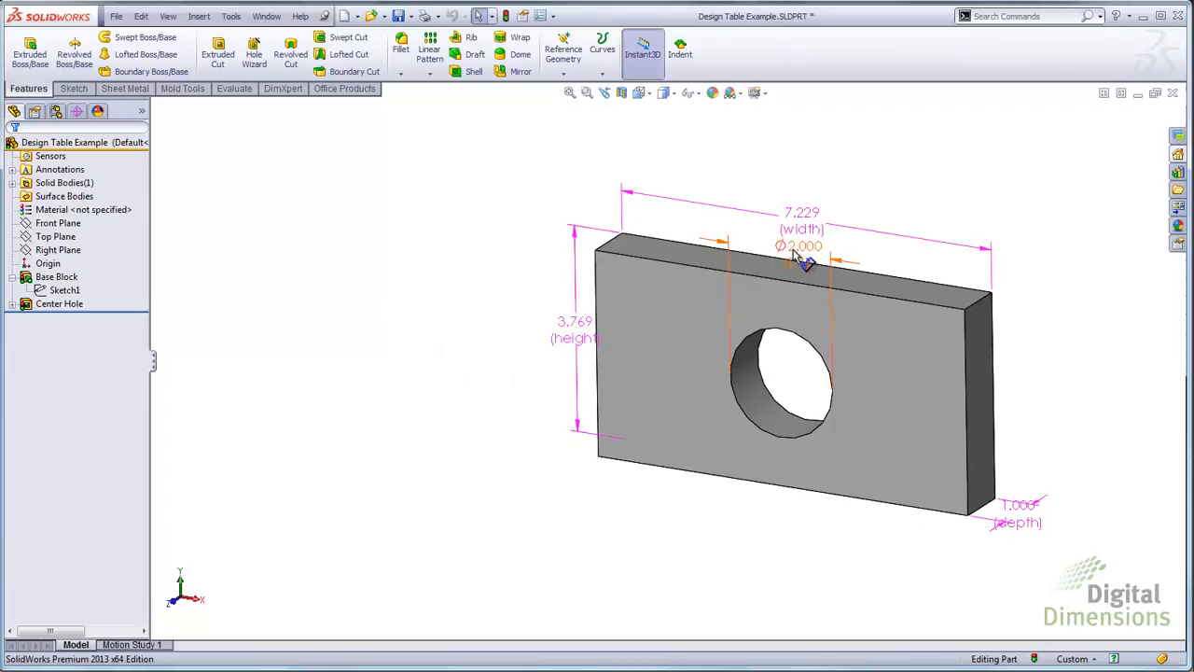
scroll(810, 331, "up", 3)
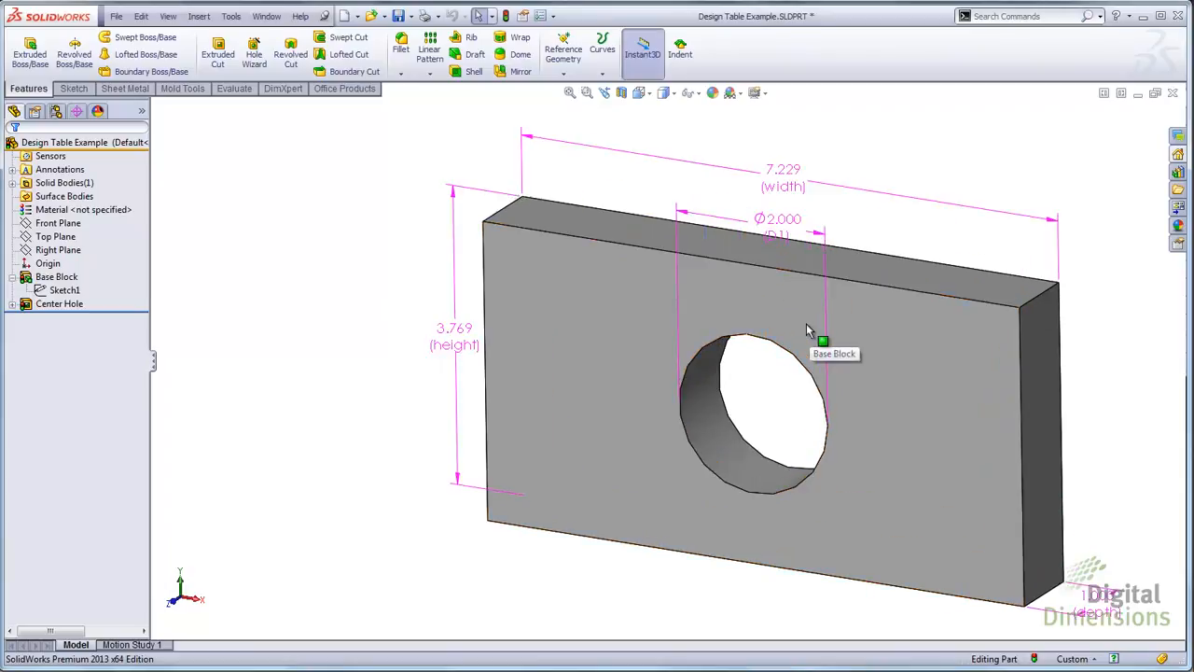
scroll(920, 493, "down", 2)
scroll(944, 514, "up", 1)
middle_click_drag(856, 431, 853, 420)
scroll(853, 419, "up", 1)
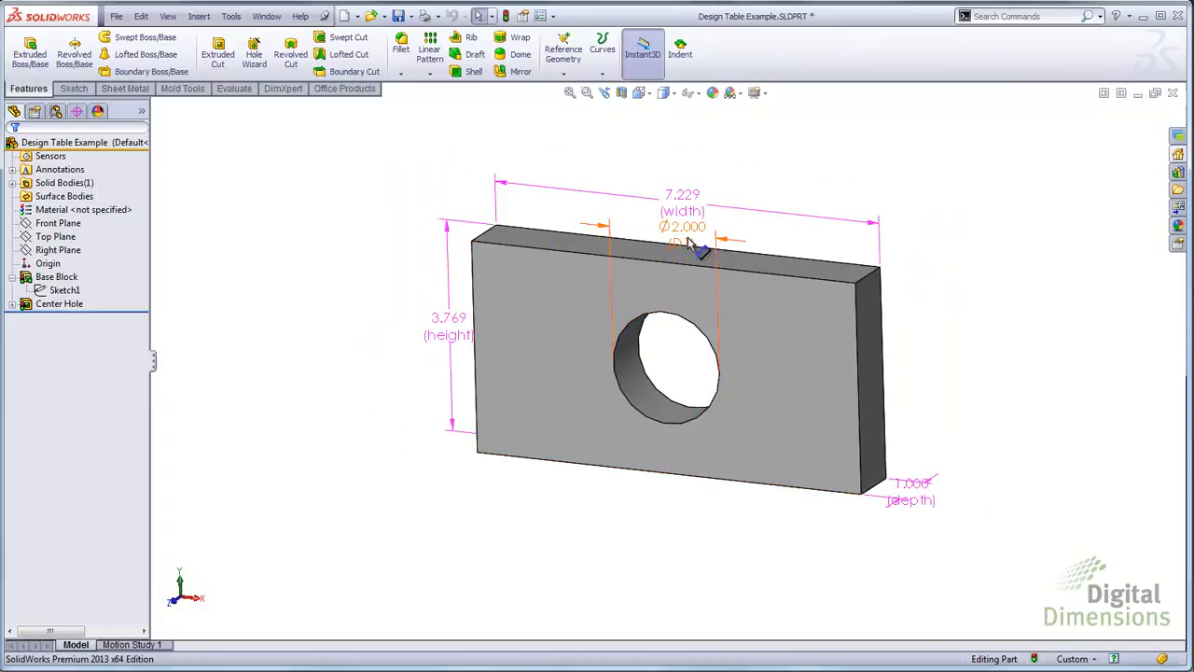
key("f")
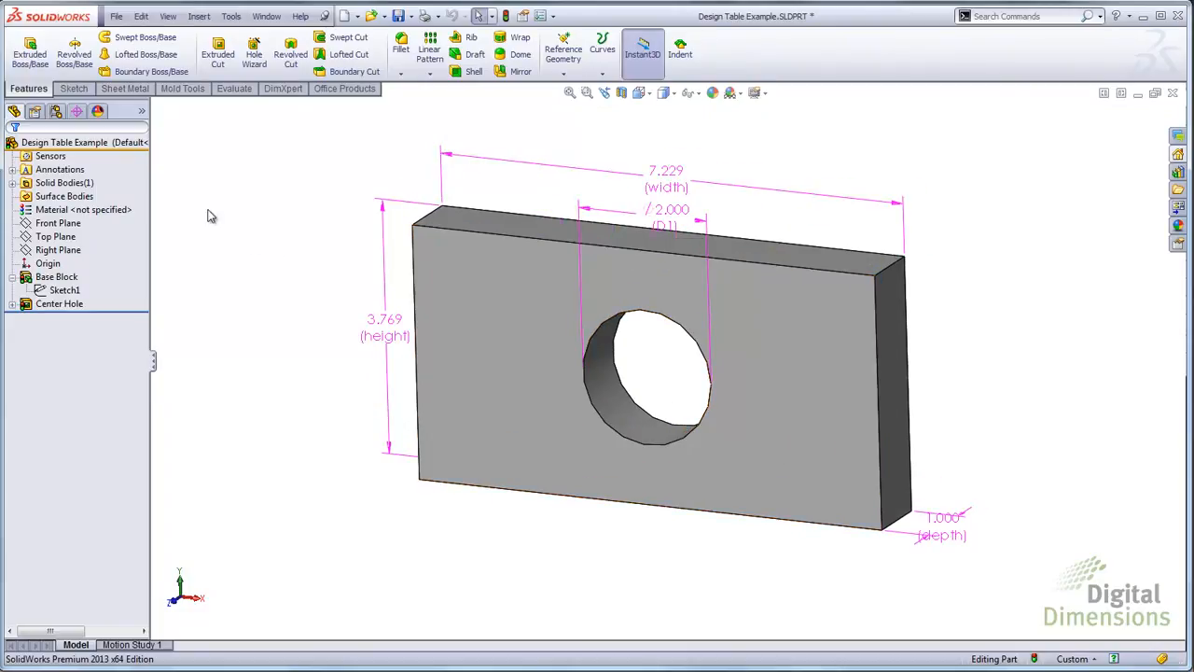
Step: Activate the Big, Medium, Small and small no hole configurations in turn to examine the resulting blocks, finishing on small no hole
left_click(56, 112)
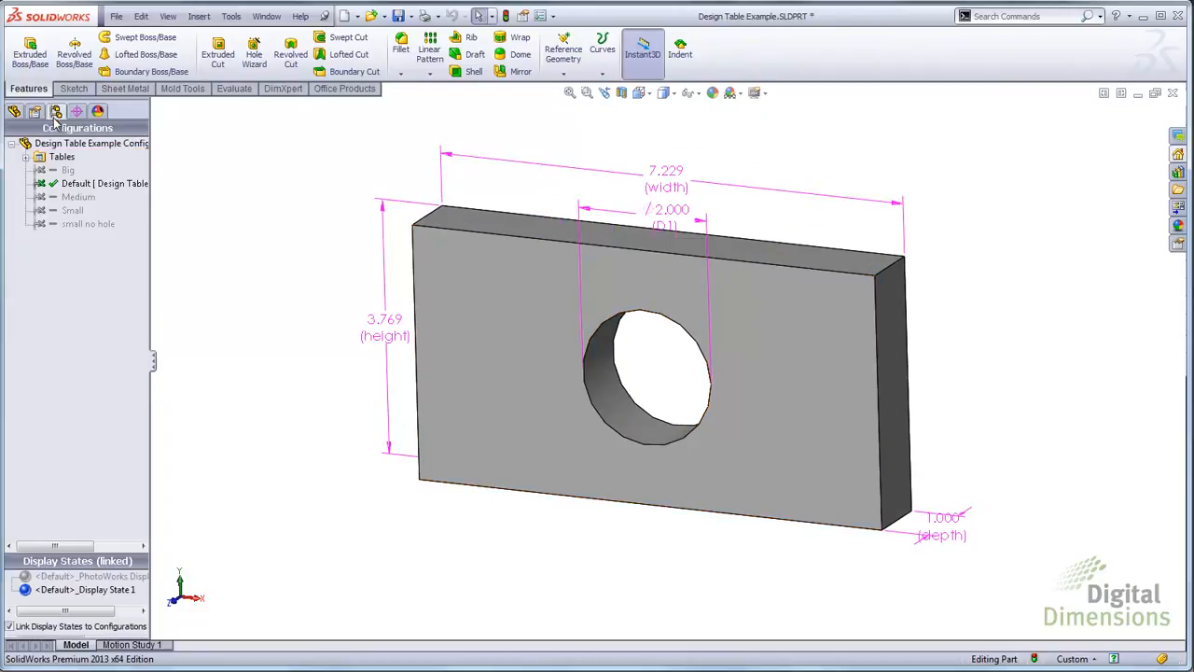
double_click(66, 171)
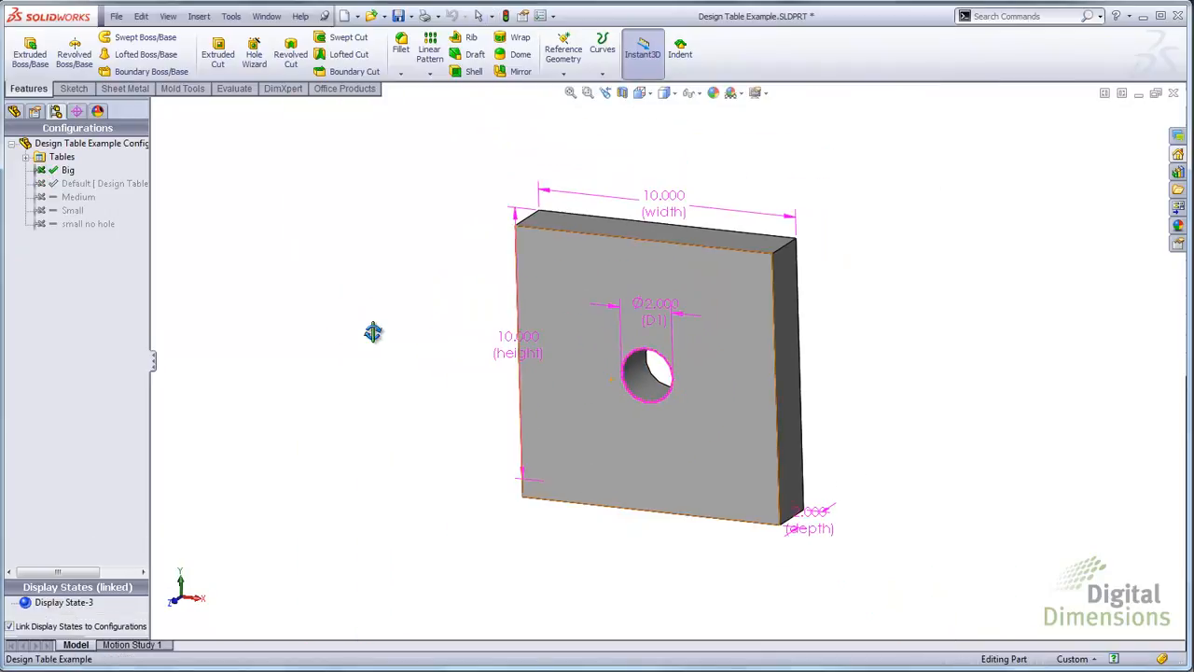
double_click(79, 197)
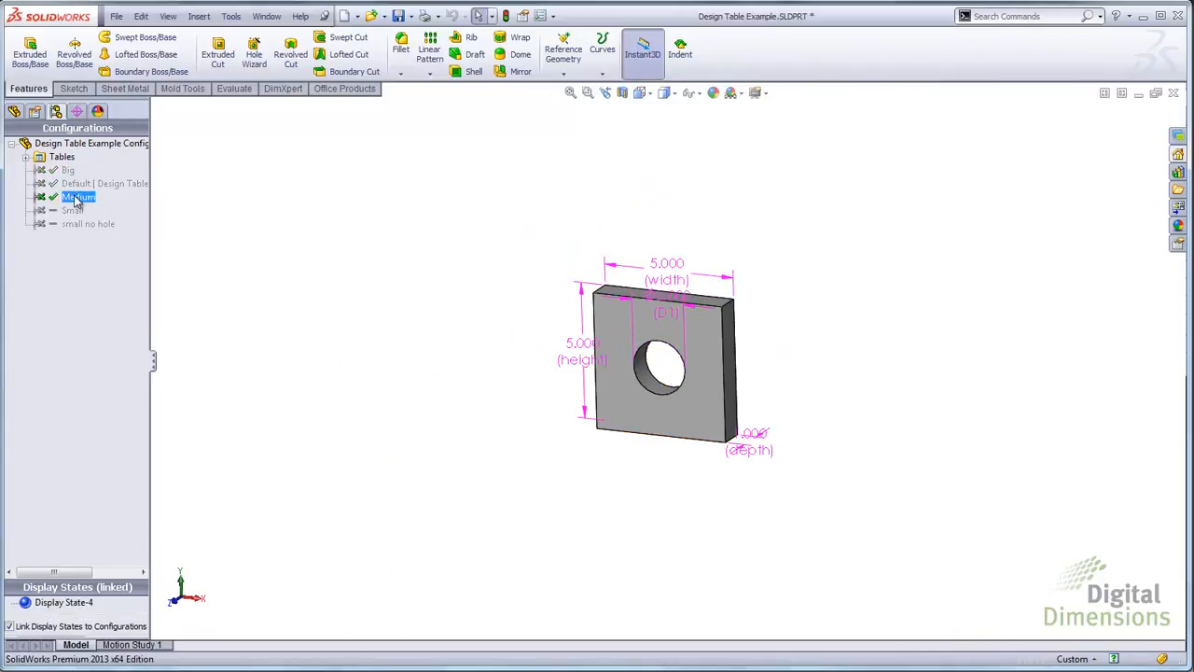
double_click(72, 210)
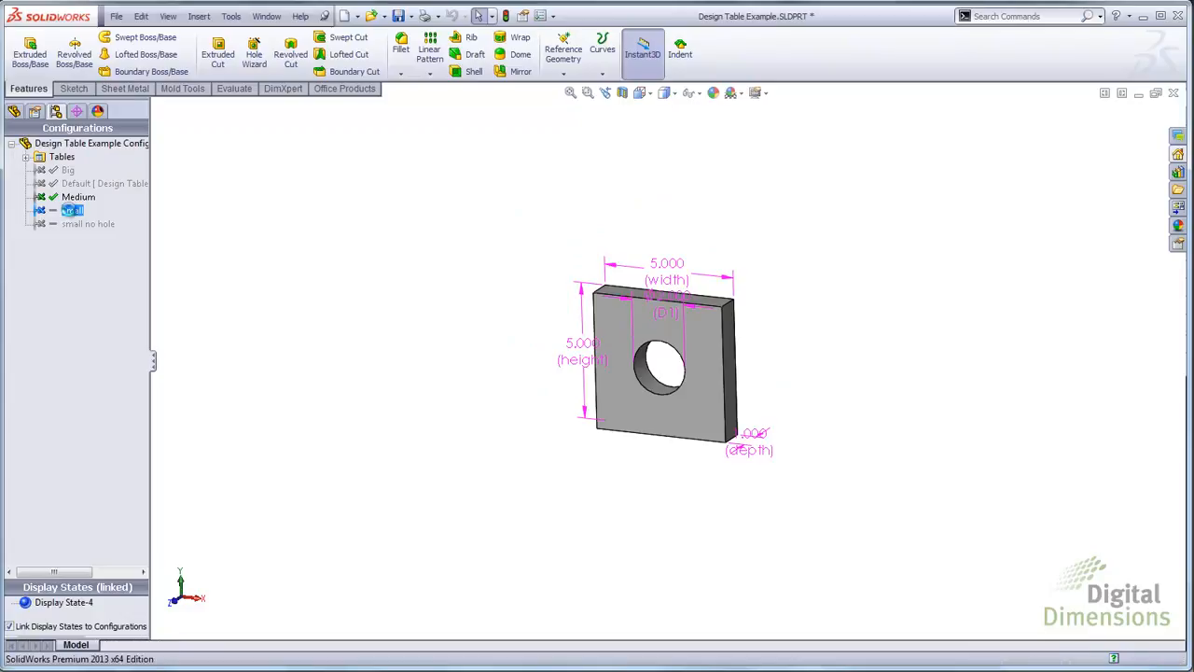
double_click(87, 224)
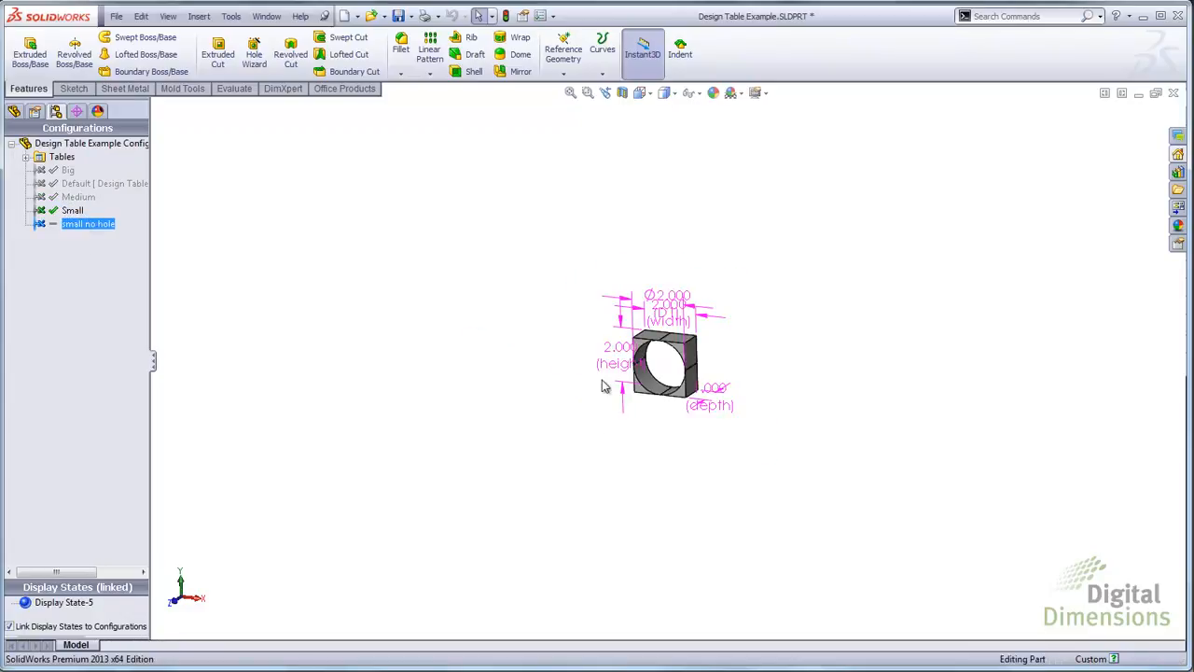
scroll(706, 375, "down", 3)
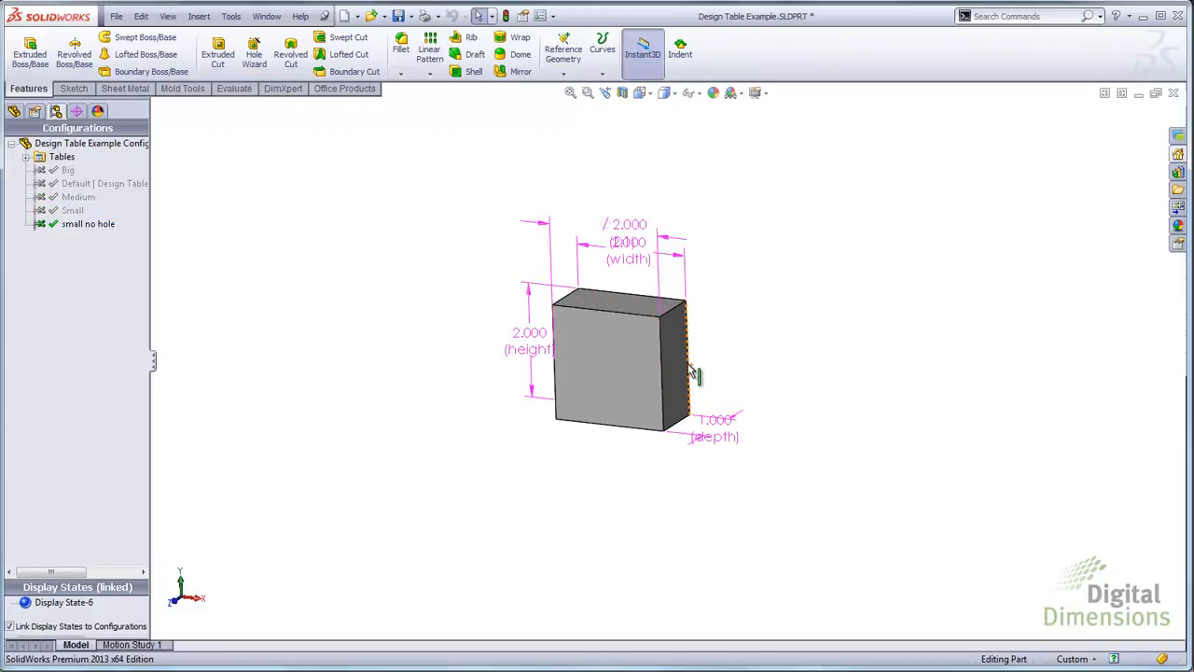
double_click(77, 197)
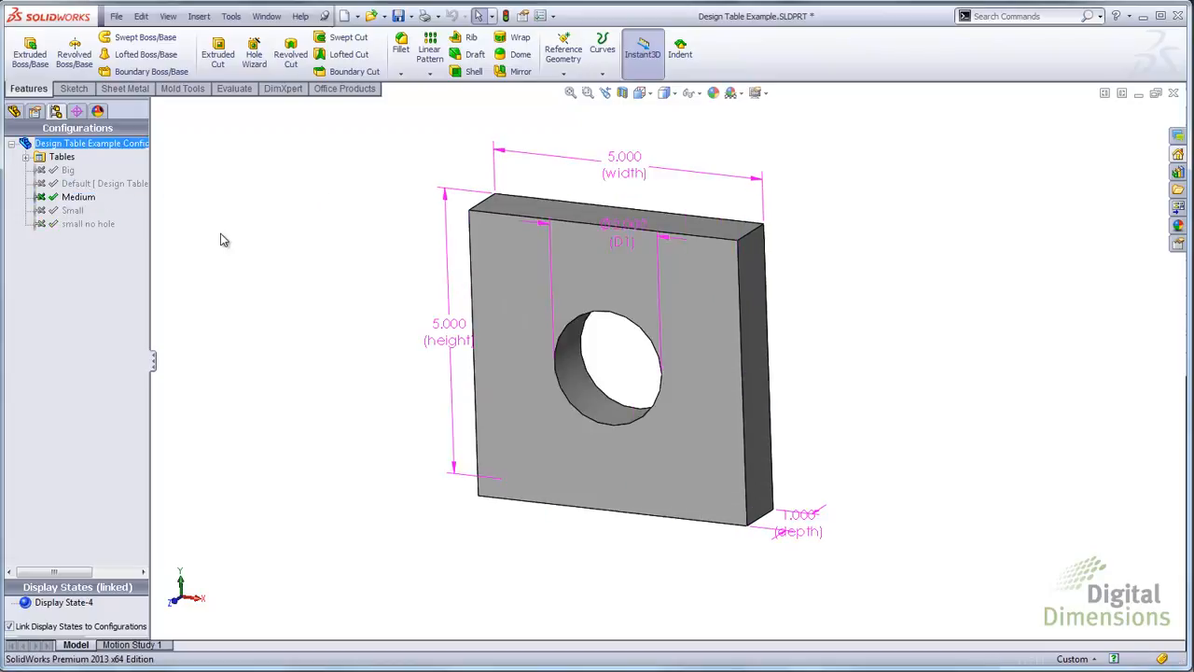
double_click(67, 170)
double_click(86, 224)
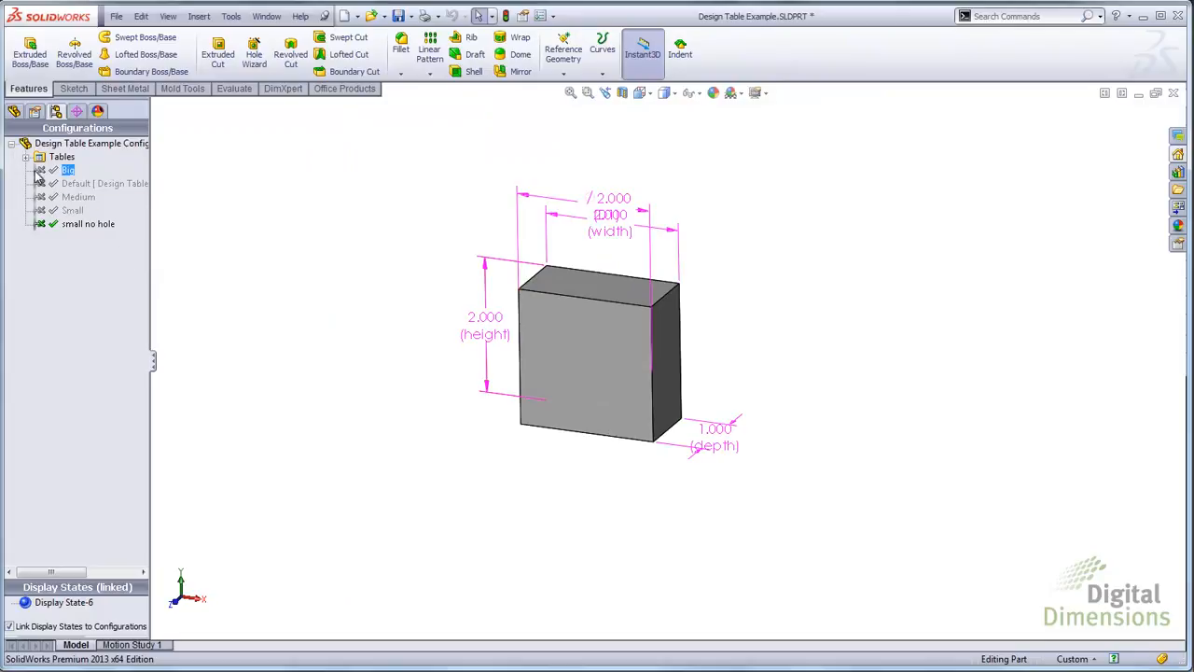
Step: Open the part's design table for editing in a new window without adding further rows or columns
left_click(26, 157)
left_click(86, 171)
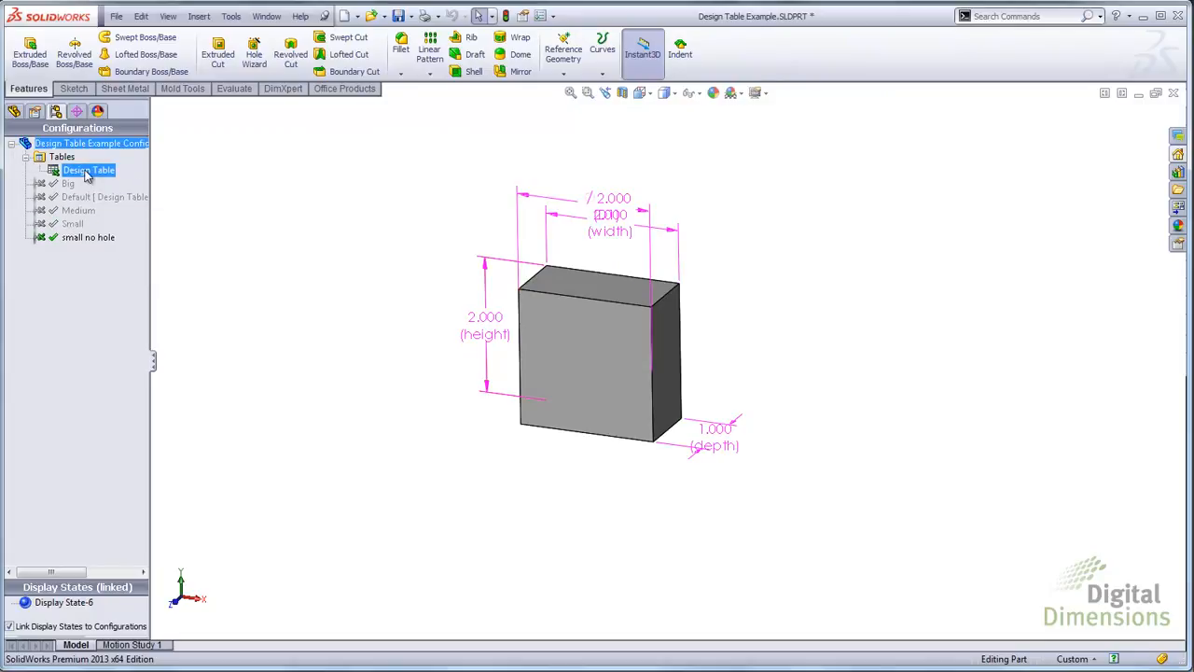
right_click(87, 174)
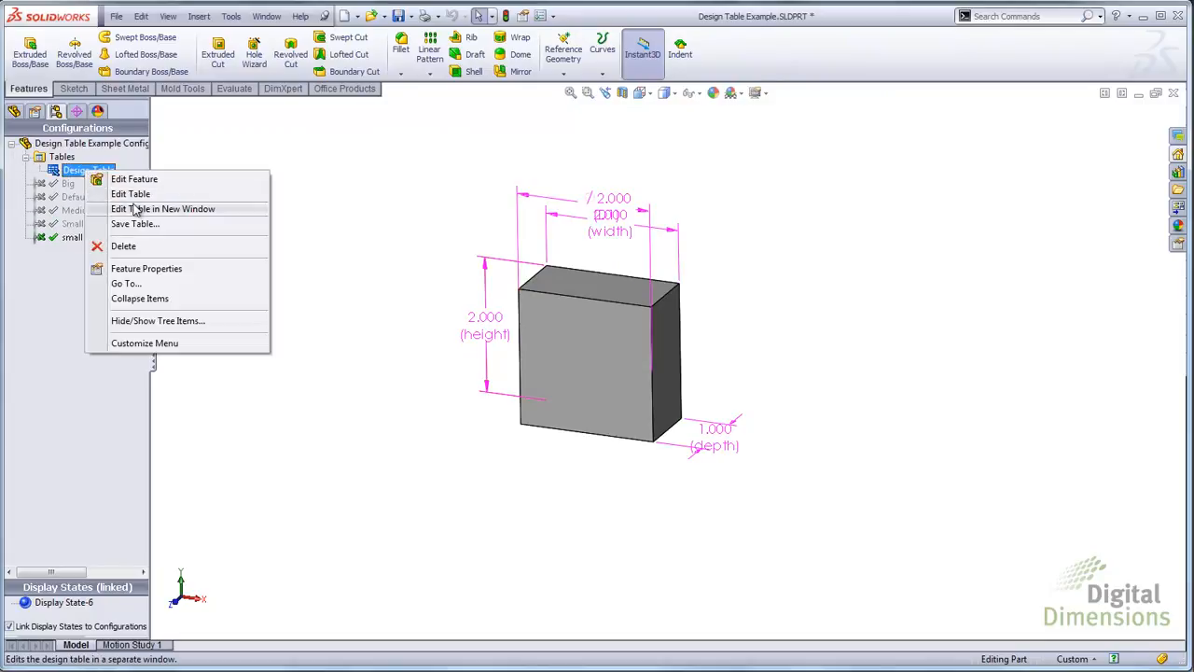
left_click(160, 209)
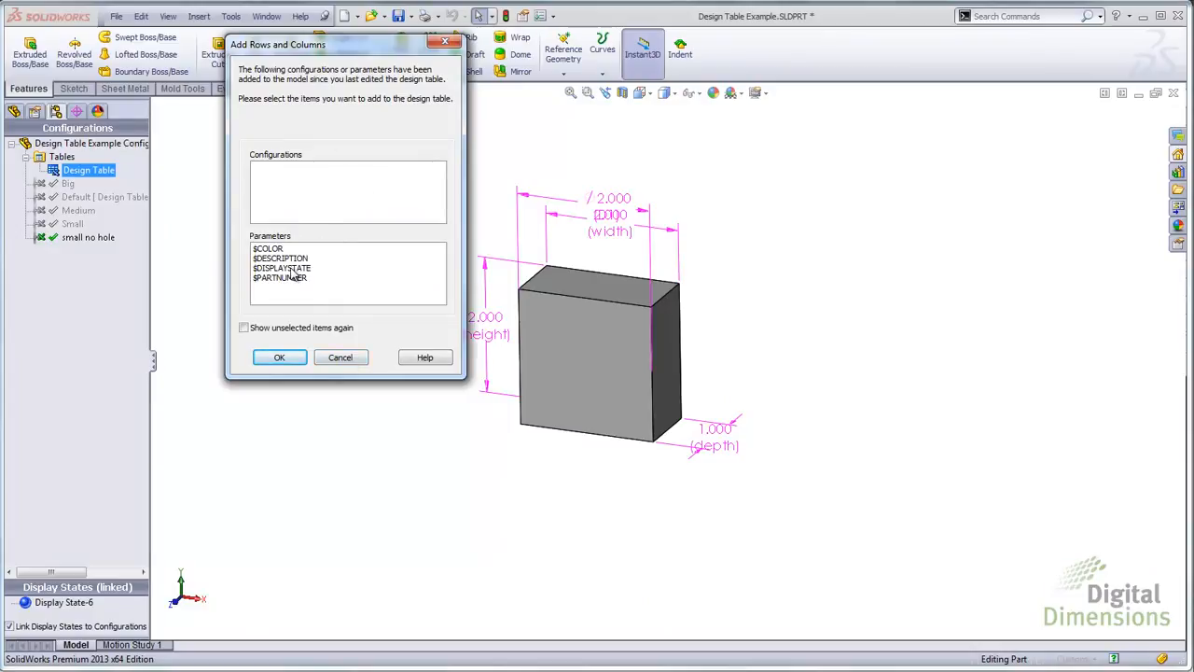
left_click(337, 362)
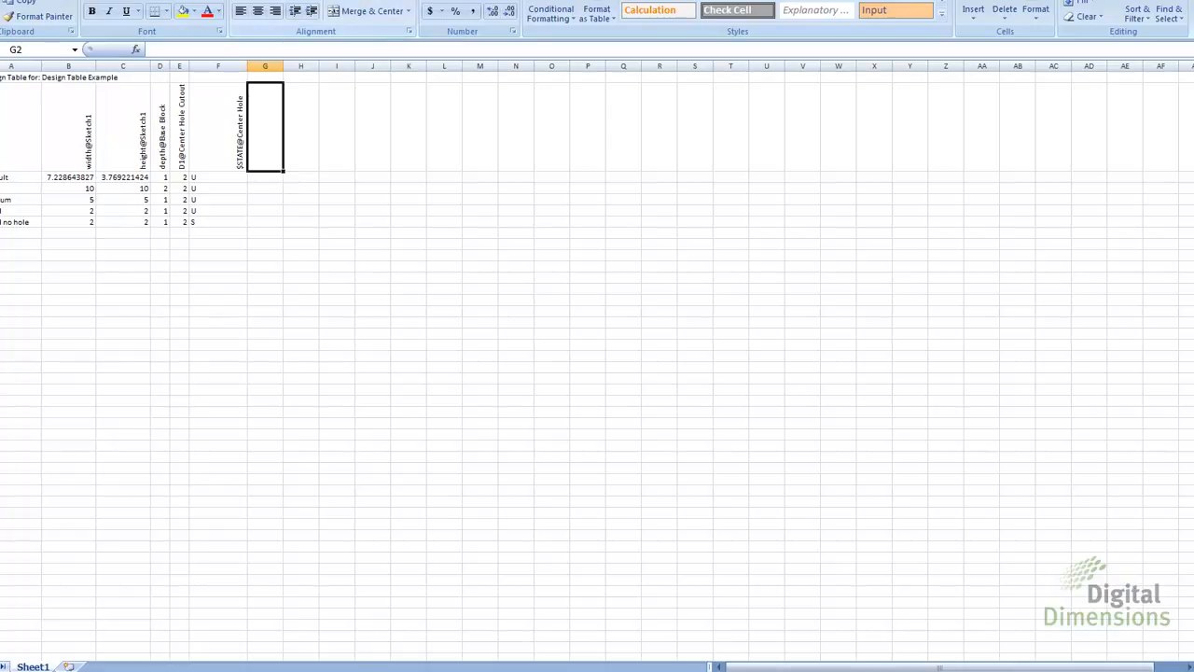
Step: Magnify the design table sheet to 200% to read its parameters and values
left_click(343, 2)
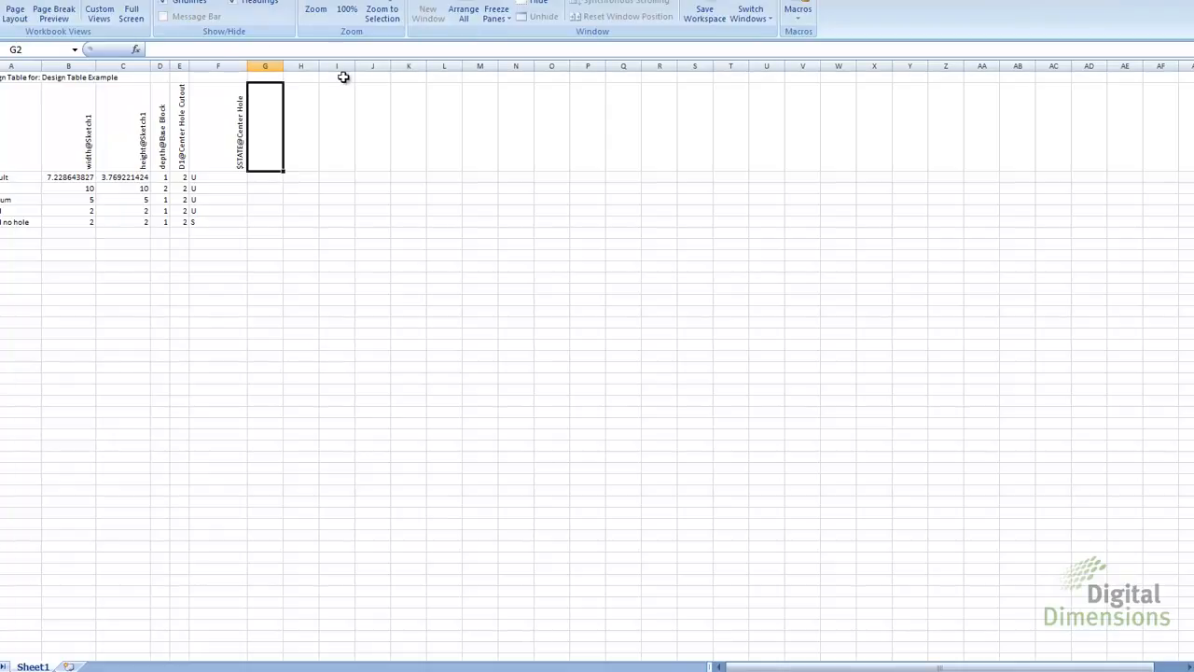
left_click(346, 7)
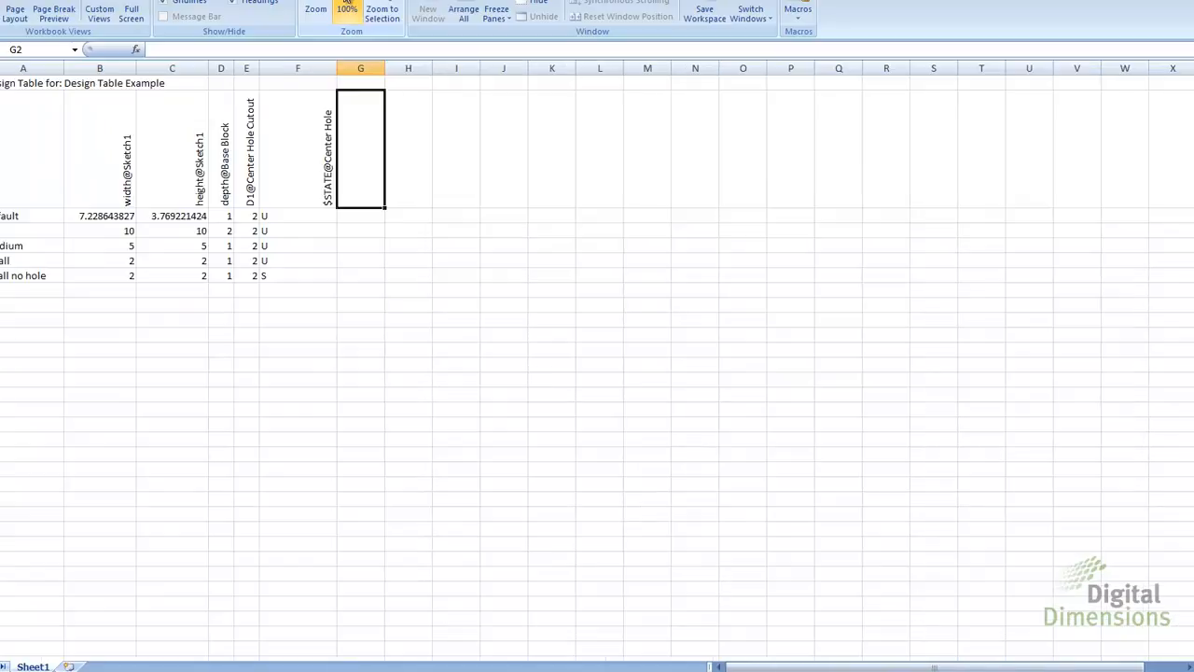
left_click(315, 11)
left_click(543, 263)
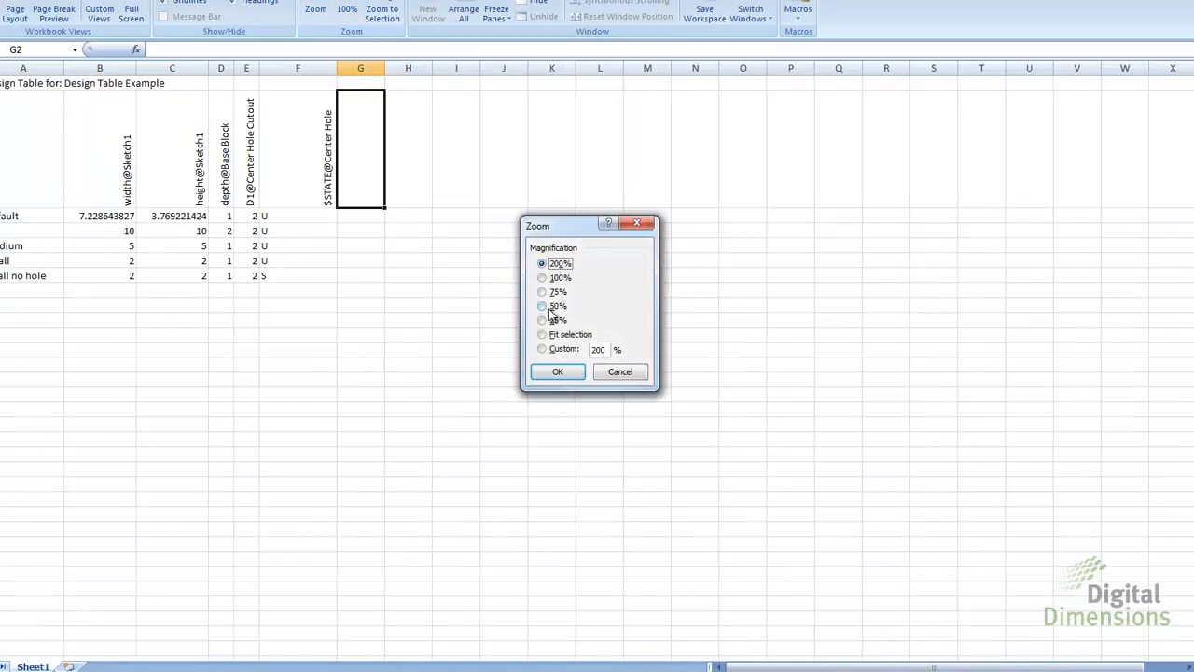
left_click(557, 372)
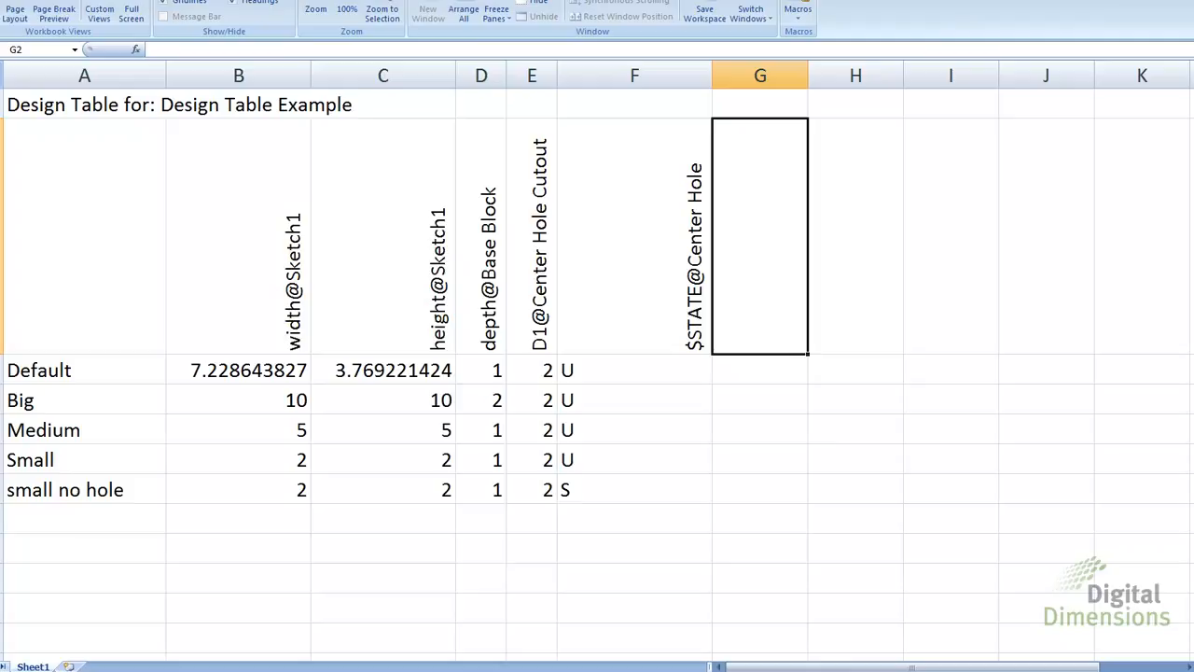
Step: Leave the separate design table window, return to the part and deselect the design table
left_click(929, 258)
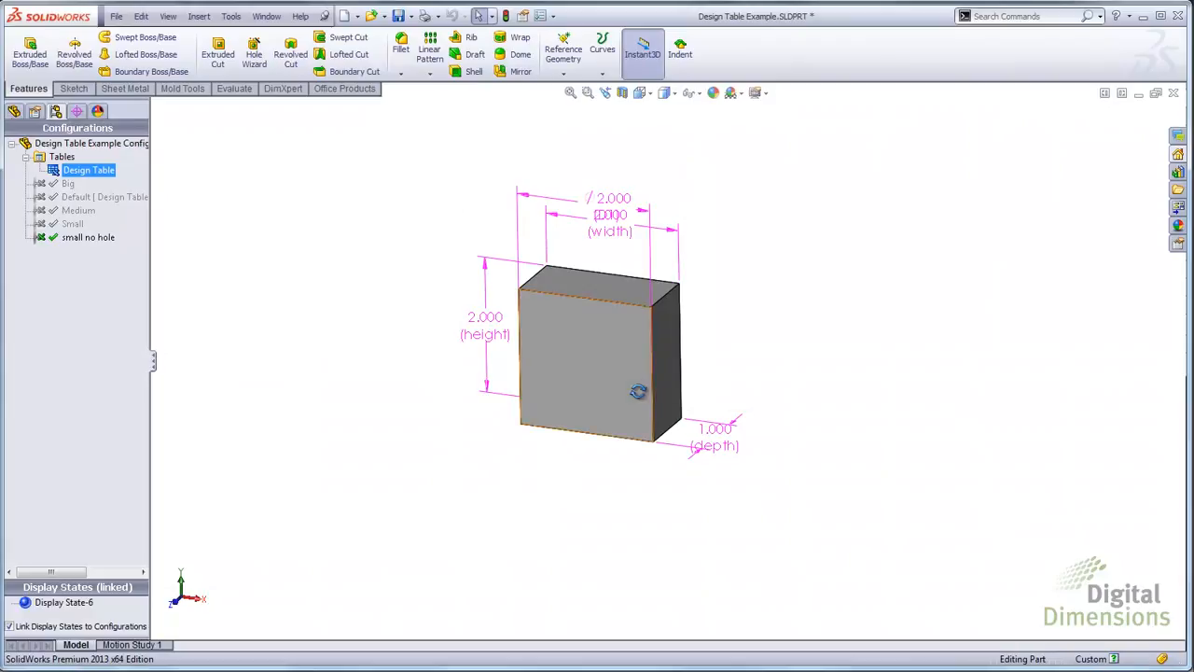
scroll(638, 392, "down", 2)
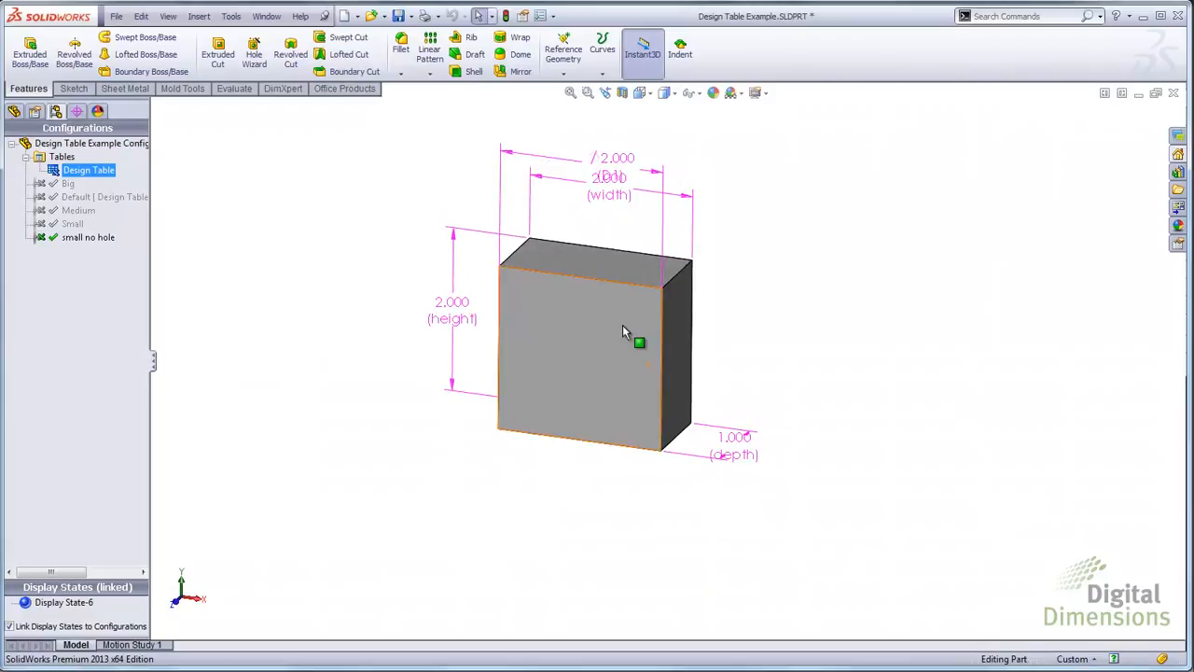
left_click(380, 272)
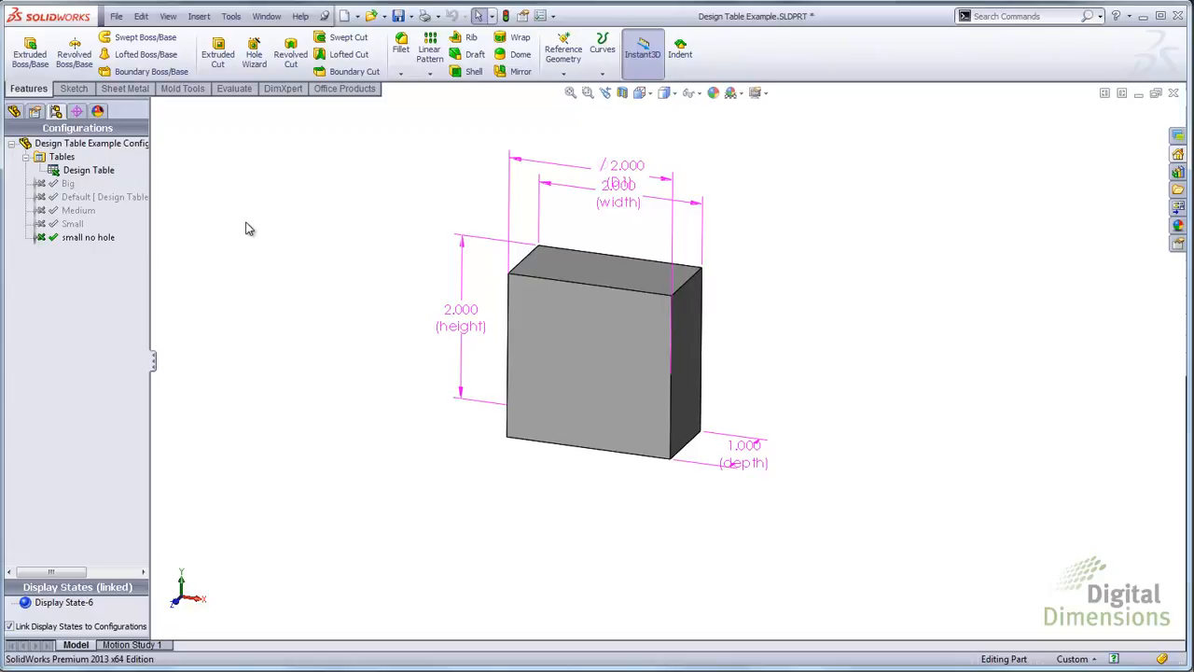
Step: Switch to the slides and back to SolidWorks, and bring up the open wheel part at an angled view
key("alt+Tab")
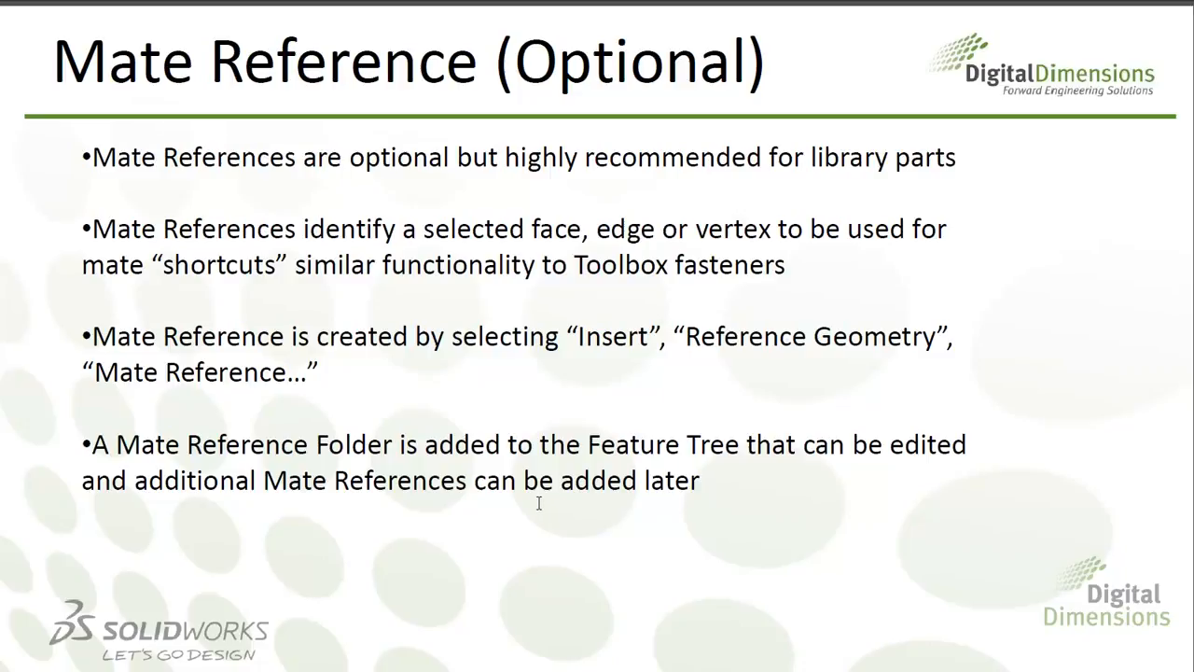
key("alt+Tab")
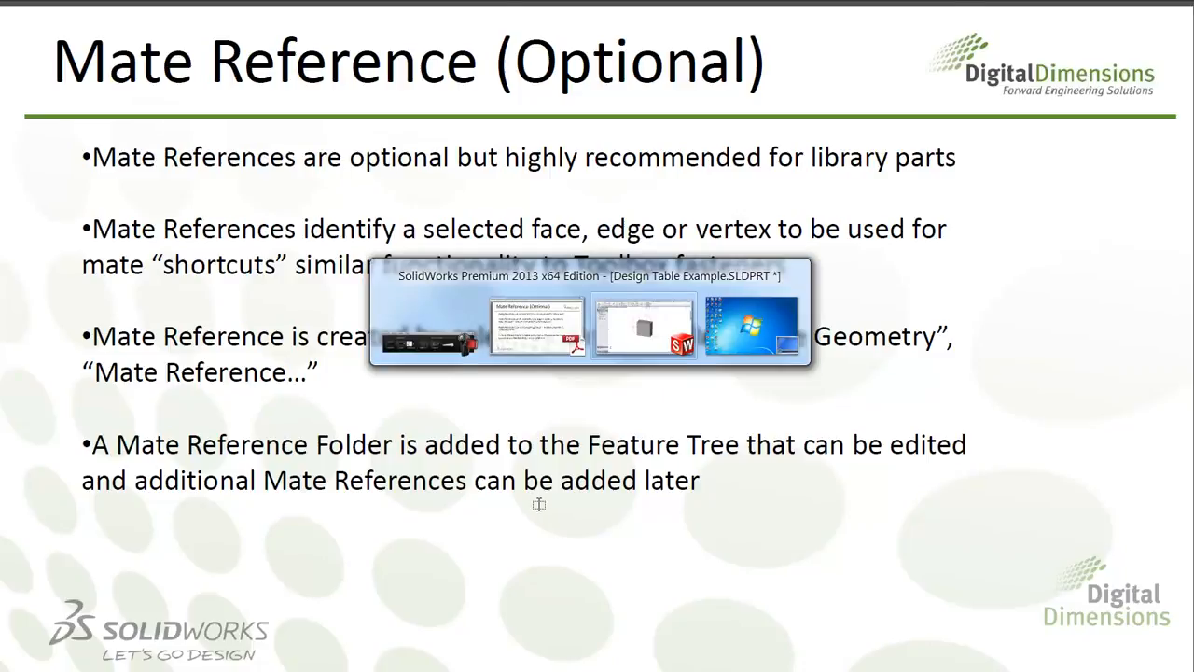
key("ctrl+Tab")
key("ctrl+Tab")
key("ctrl+Tab")
middle_click_drag(538, 509, 737, 376)
scroll(757, 373, "down", 2)
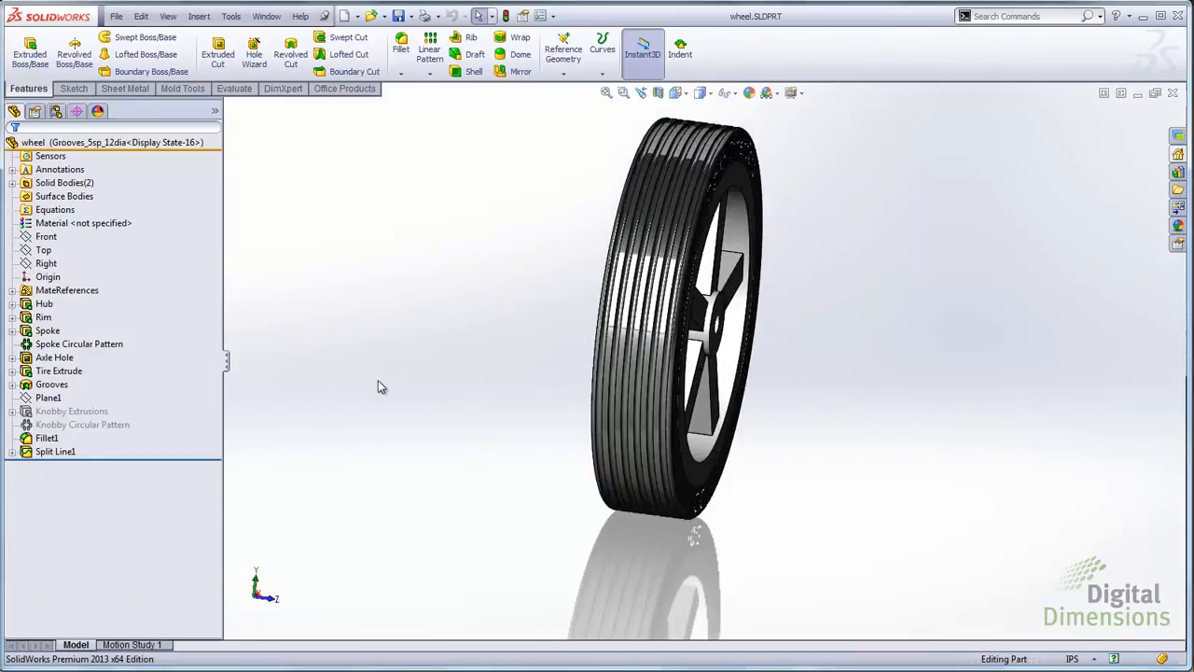
Step: Locate the wheel's MateReferences folder and the Mate Reference command under reference geometry without starting it
left_click(48, 277)
left_click(65, 291)
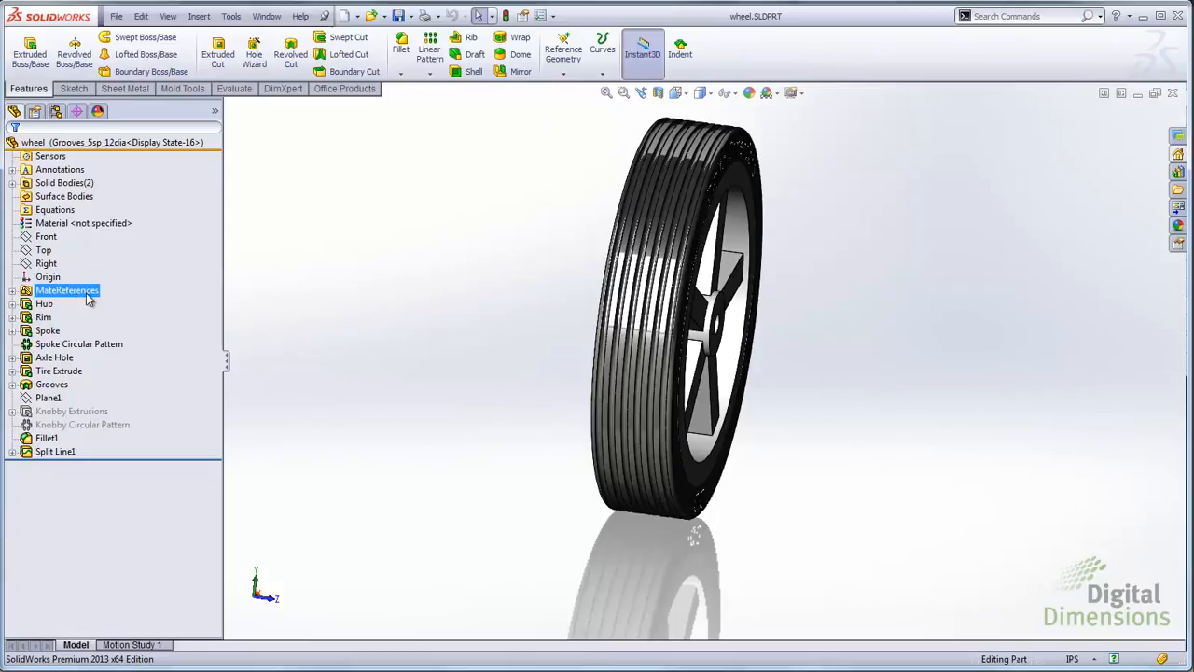
left_click(563, 73)
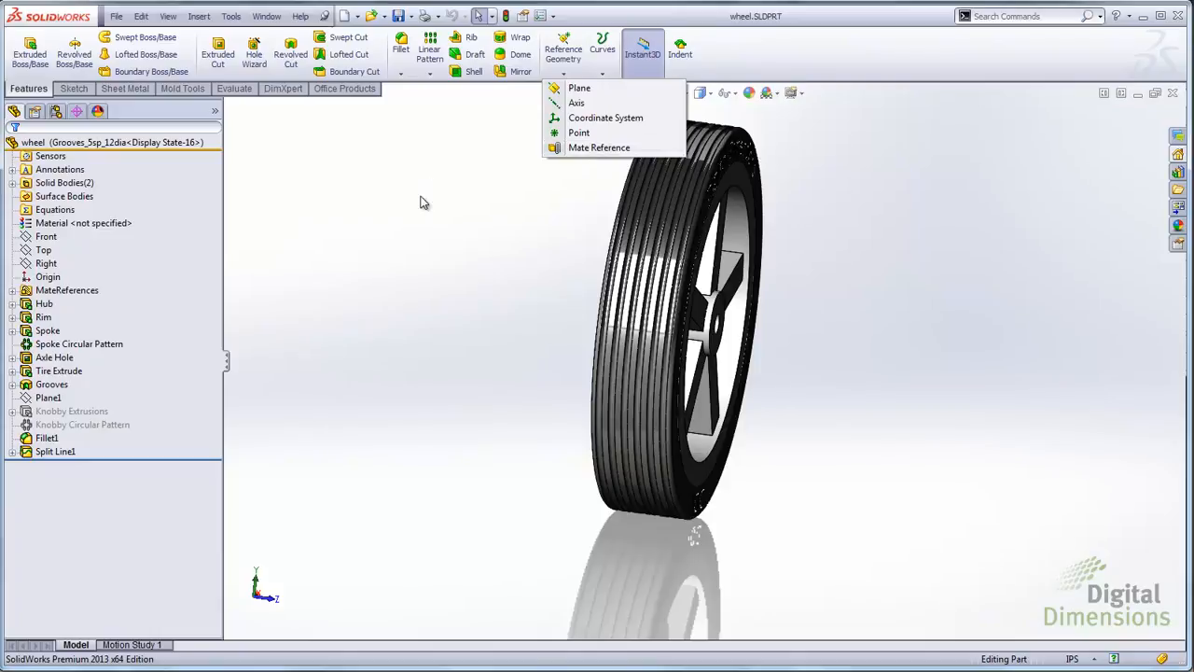
left_click(199, 17)
mouse_move(248, 182)
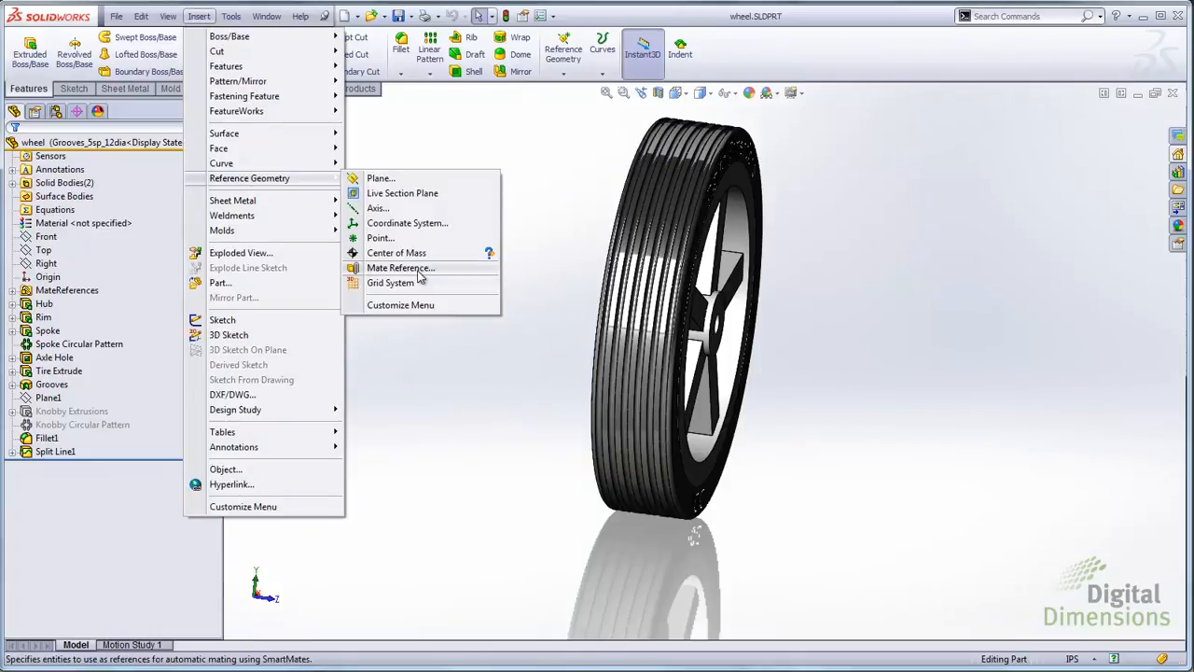
left_click(492, 365)
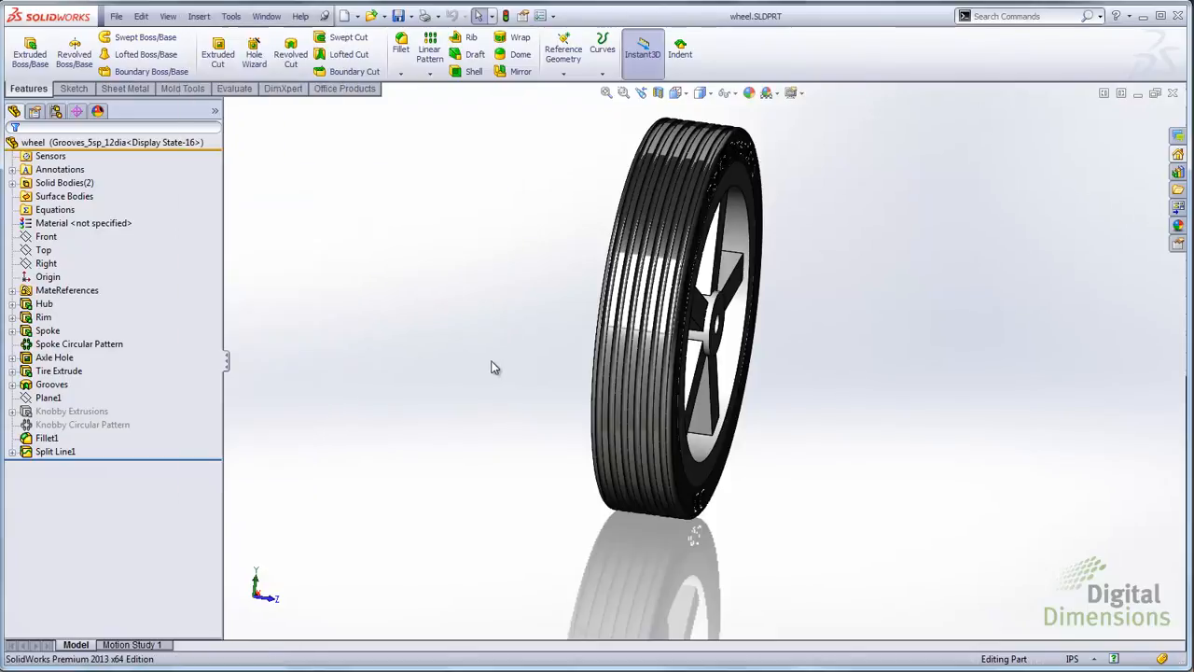
Step: Open the wheel2.SLDPRT part from the Soapbox folder
left_click(116, 16)
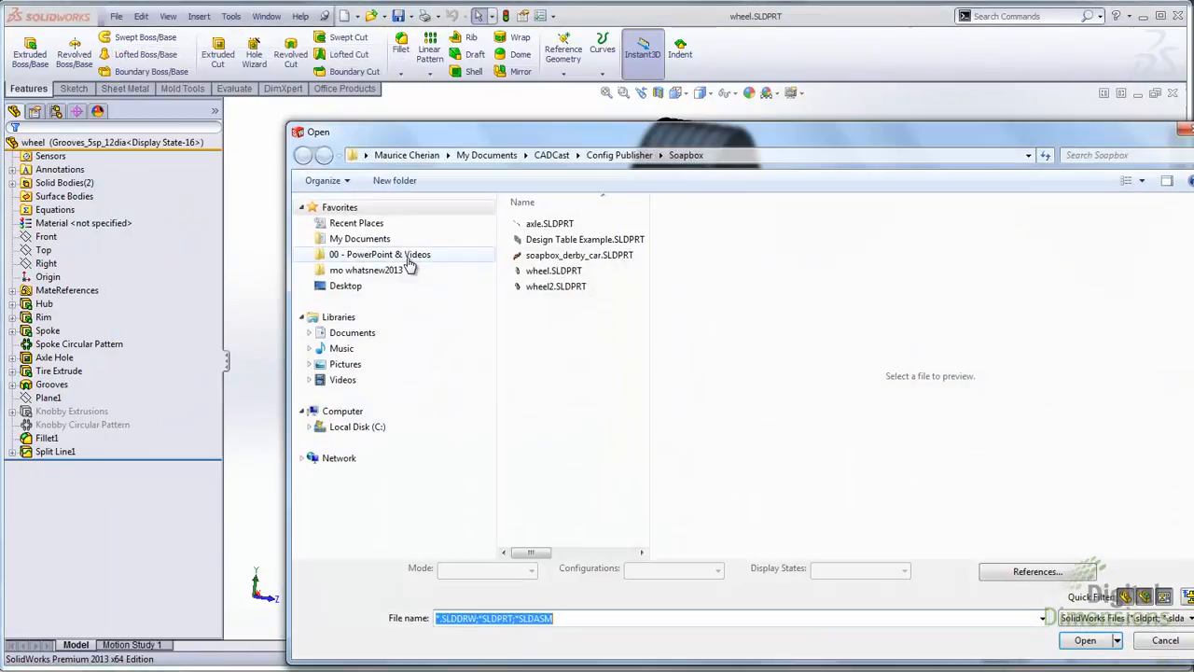
left_click(550, 303)
key("Return")
Step: Examine the off-road wheel's lettered side, opposite side, spokes and hub
middle_click_drag(474, 387, 642, 191)
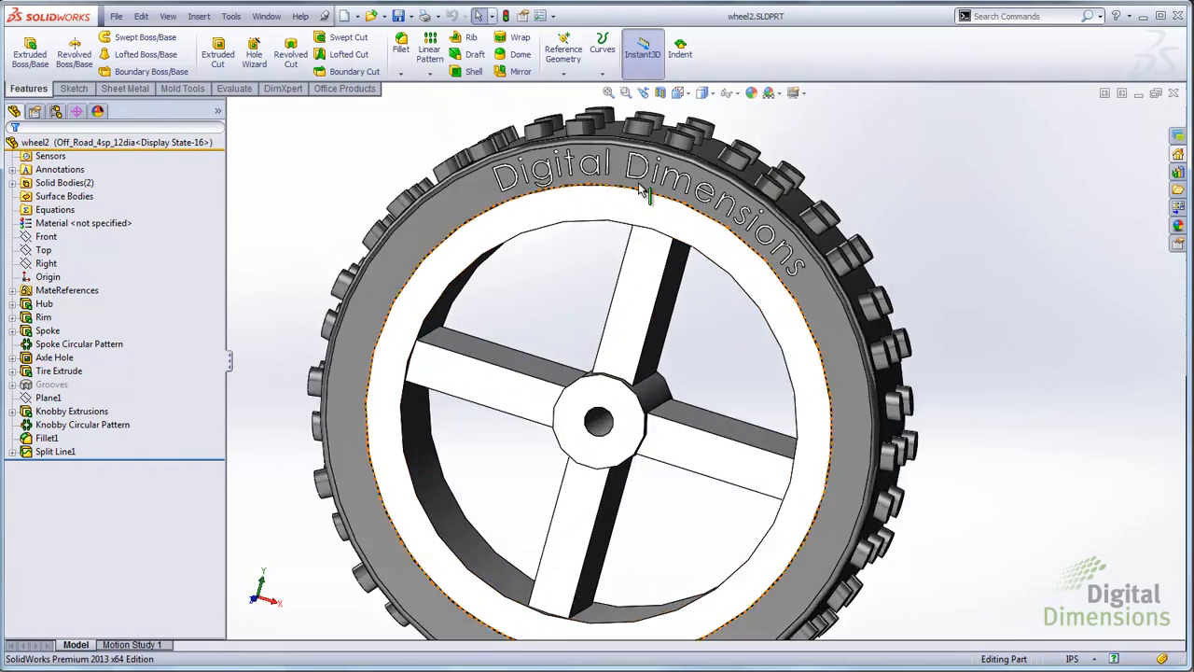
scroll(642, 191, "down", 2)
scroll(668, 532, "up", 5)
middle_click_drag(668, 531, 400, 463)
scroll(640, 448, "down", 5)
middle_click_drag(688, 431, 538, 272)
scroll(666, 405, "down", 5)
scroll(666, 405, "up", 5)
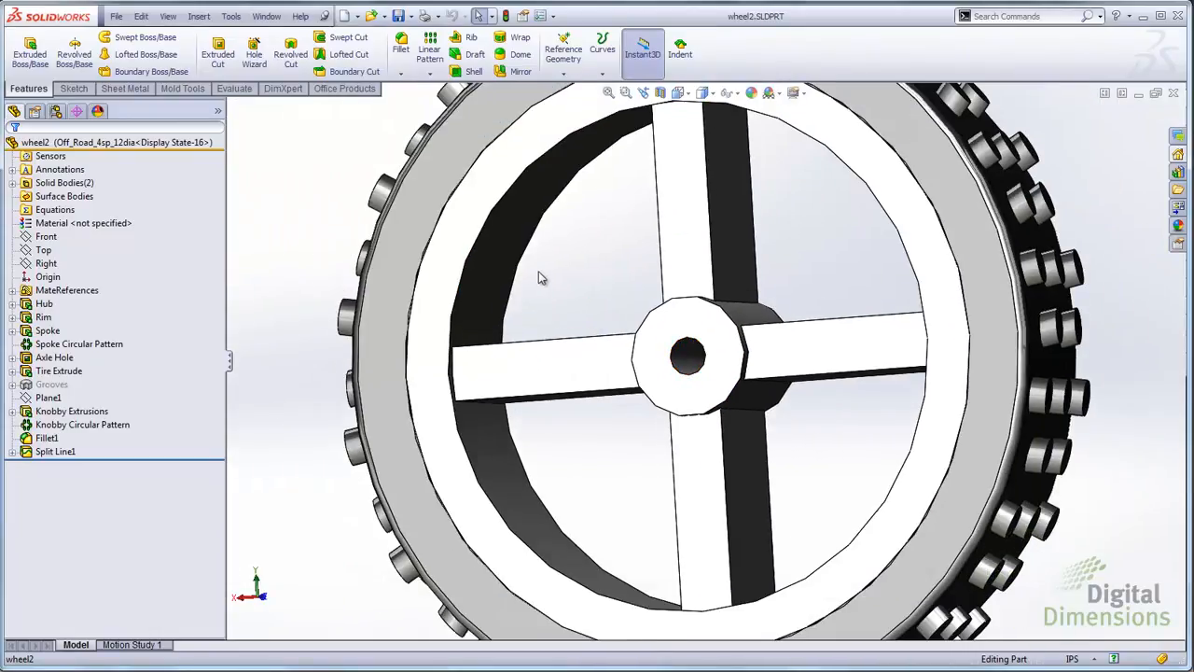
scroll(539, 271, "up", 5)
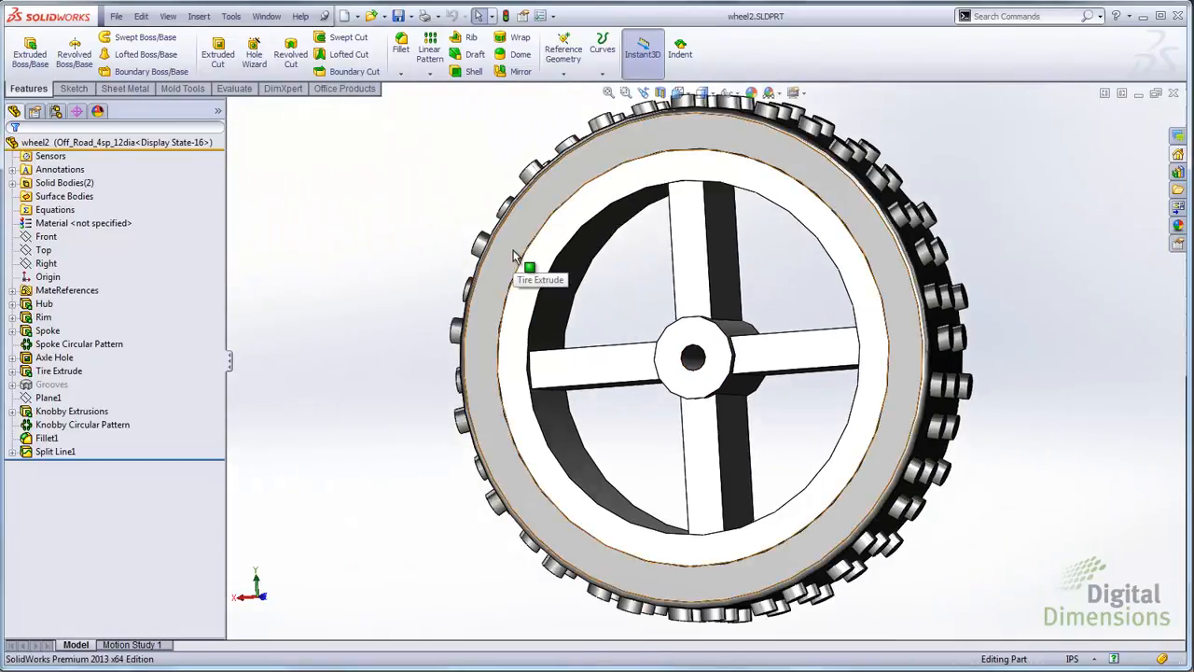
middle_click_drag(711, 268, 688, 326)
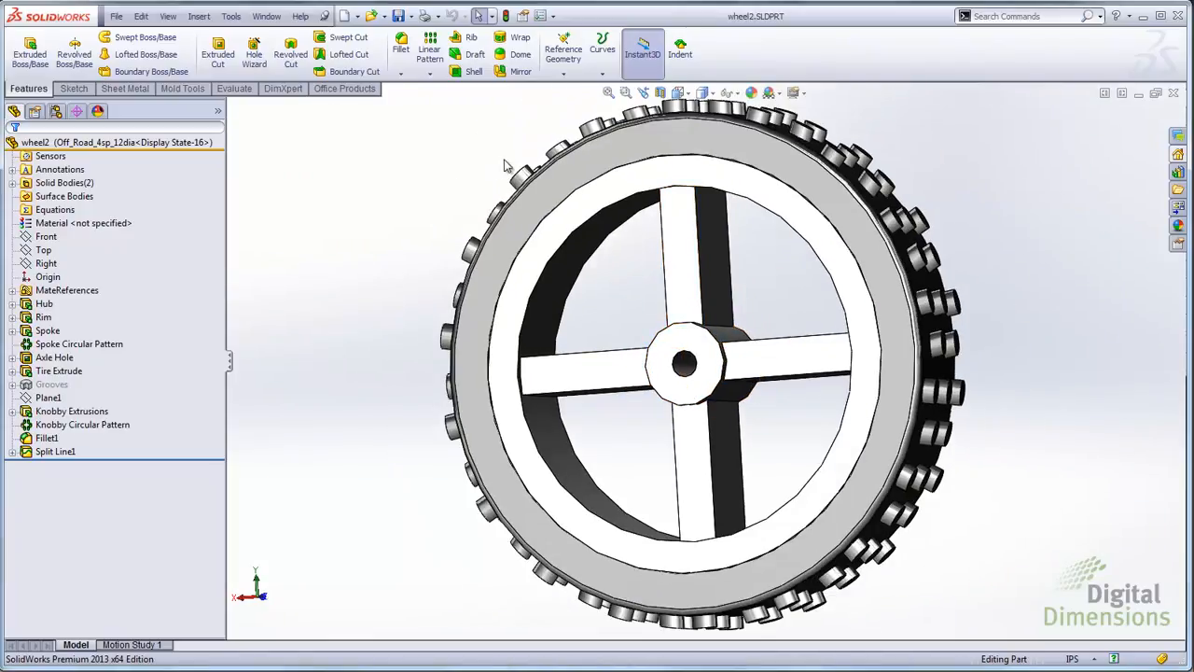
Step: Start a new mate reference using the circular edge of the hub's axle hole as the primary reference entity
left_click(563, 72)
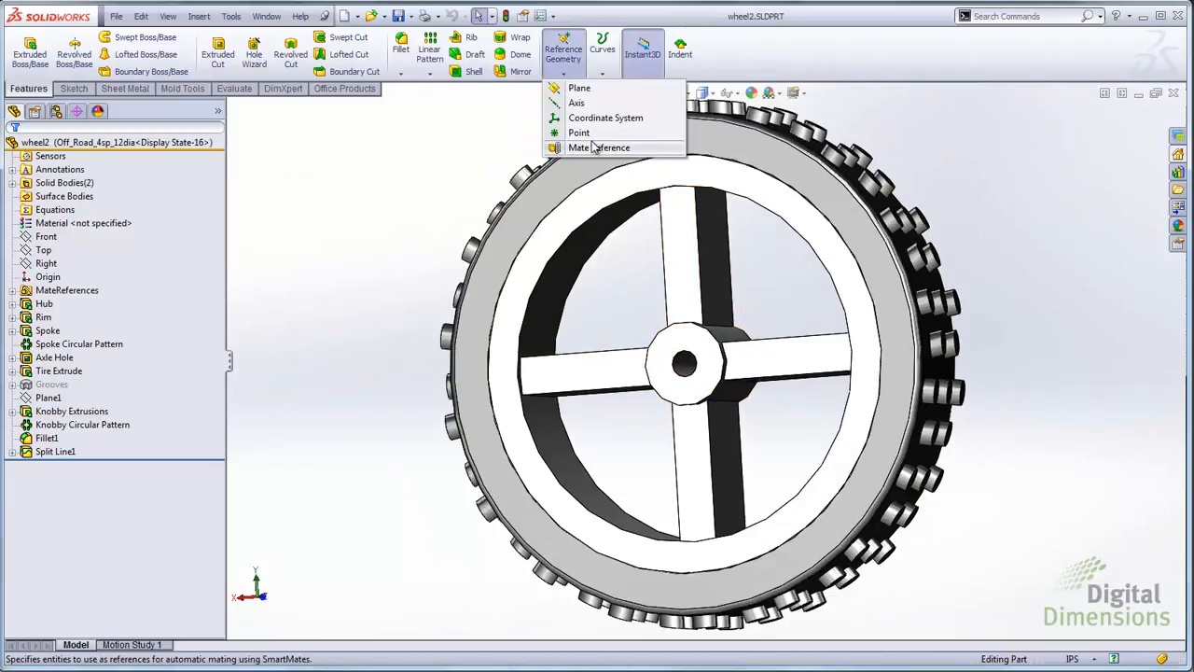
left_click(200, 17)
mouse_move(276, 186)
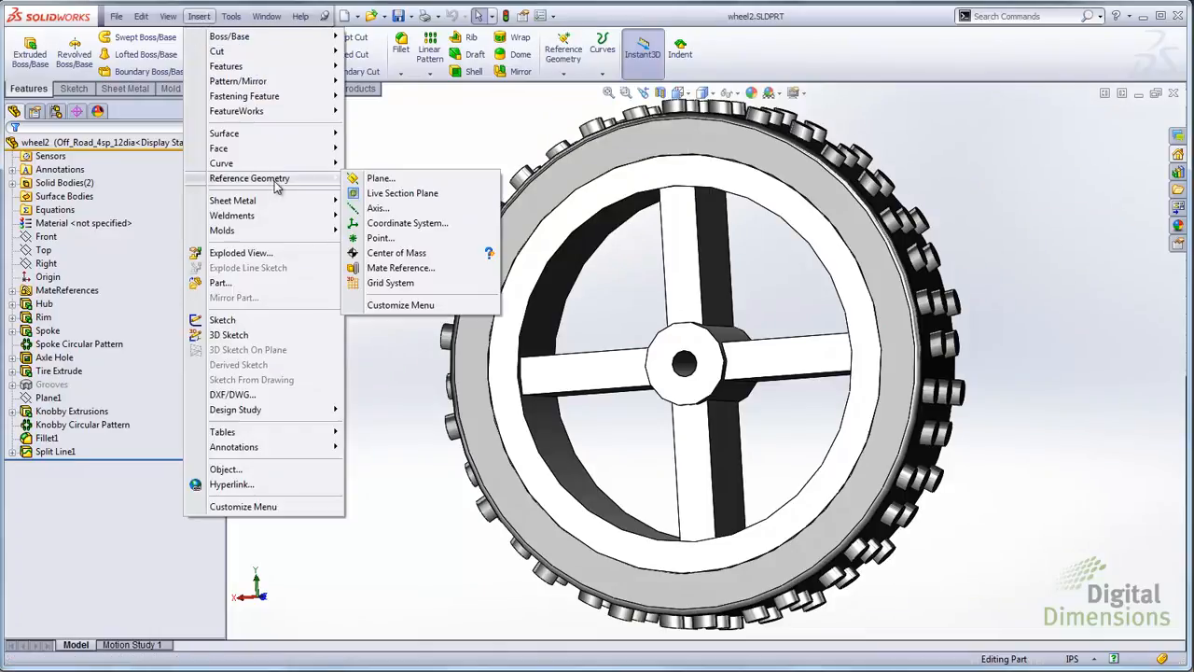
left_click(378, 268)
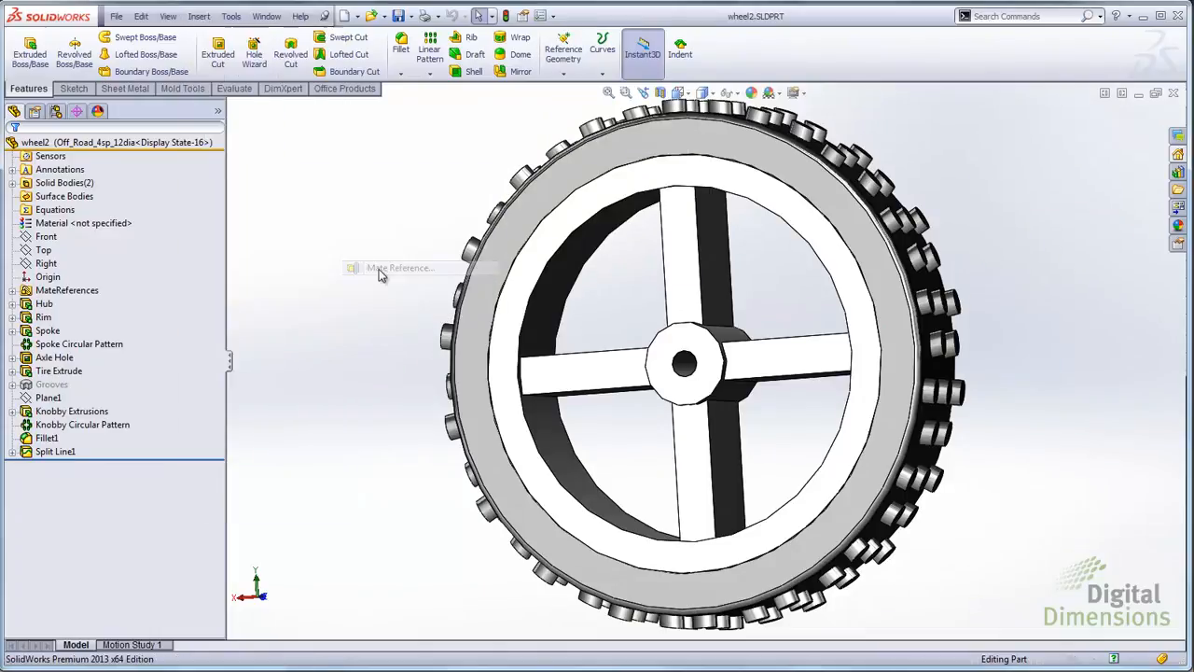
scroll(671, 382, "down", 5)
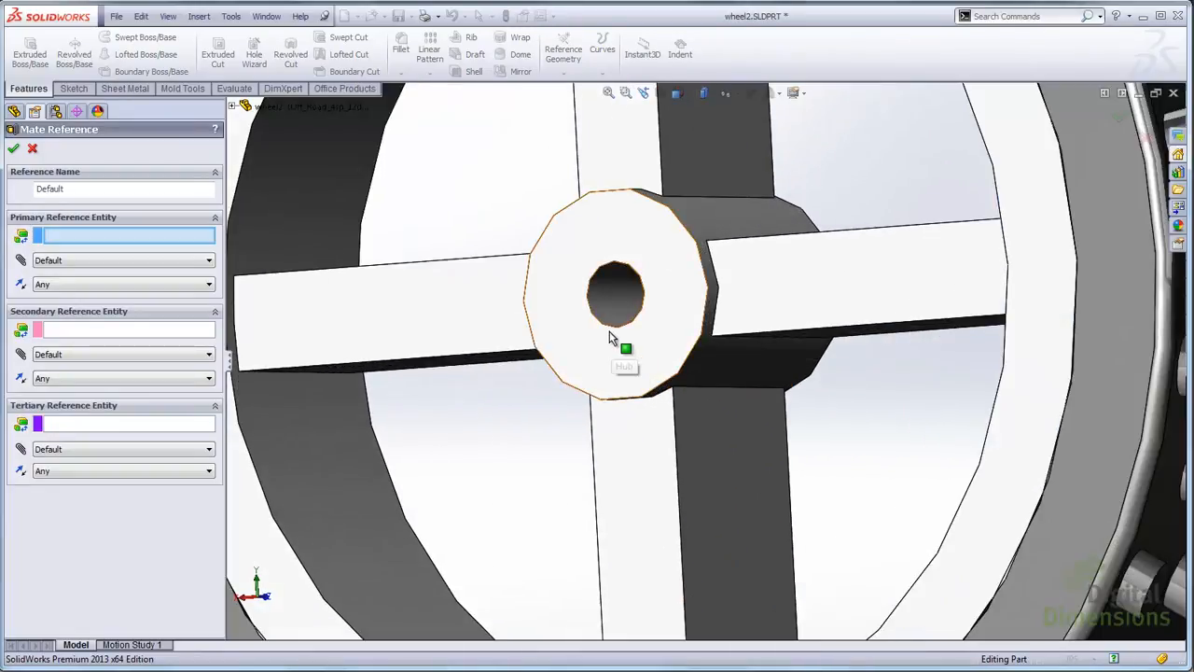
left_click(618, 326)
scroll(586, 383, "up", 3)
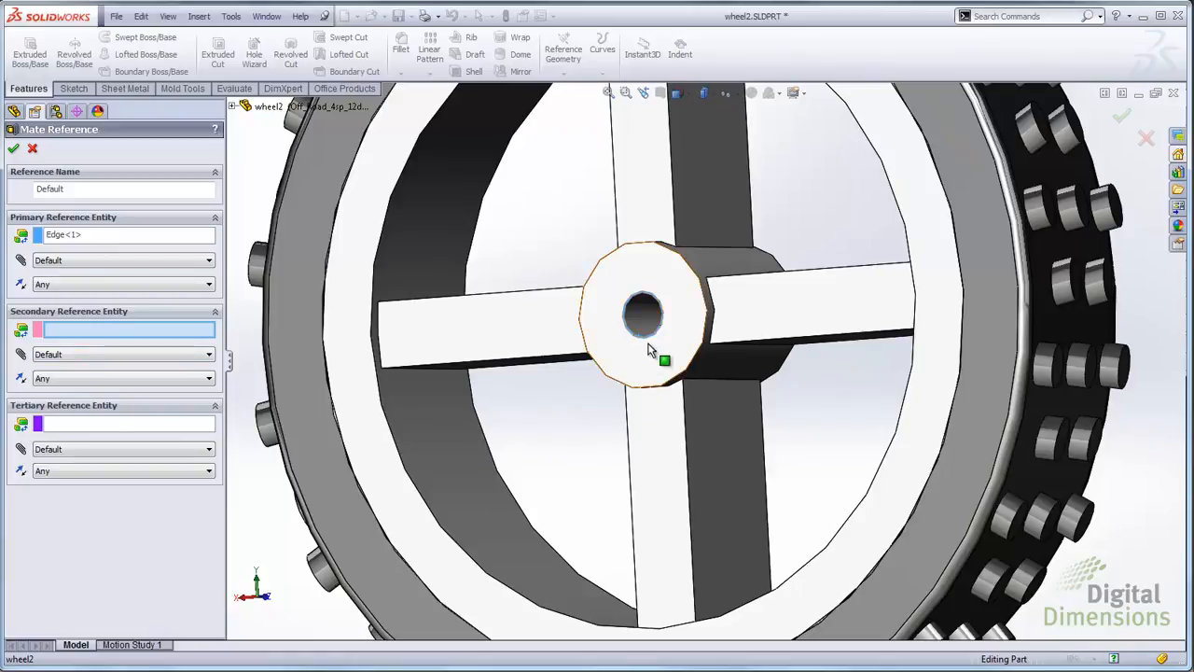
scroll(660, 343, "down", 2)
scroll(659, 343, "down", 2)
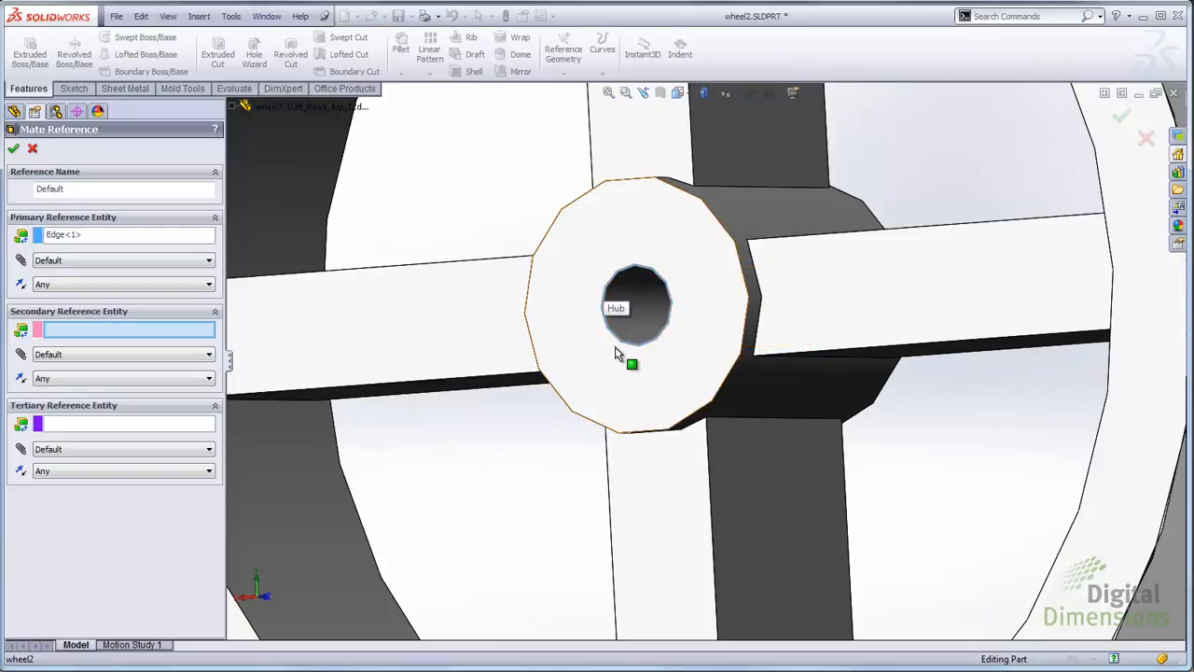
Step: Review the primary reference's mate type and alignment options, keeping Default and Any
left_click(92, 262)
left_click(75, 273)
left_click(72, 284)
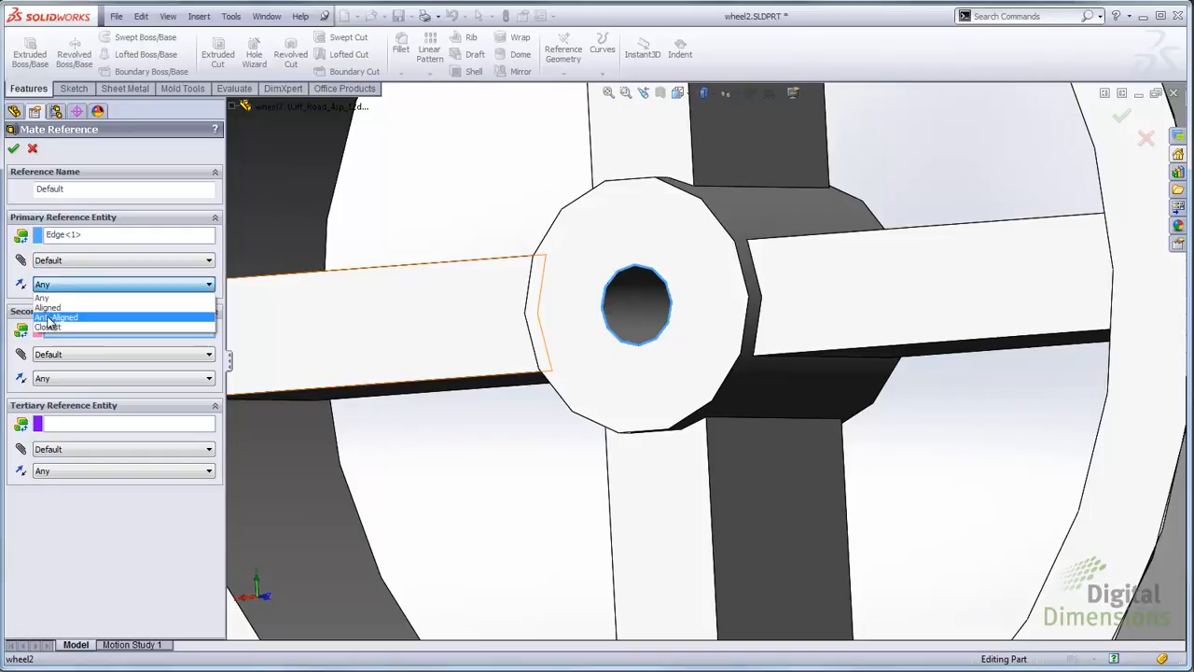
left_click(51, 298)
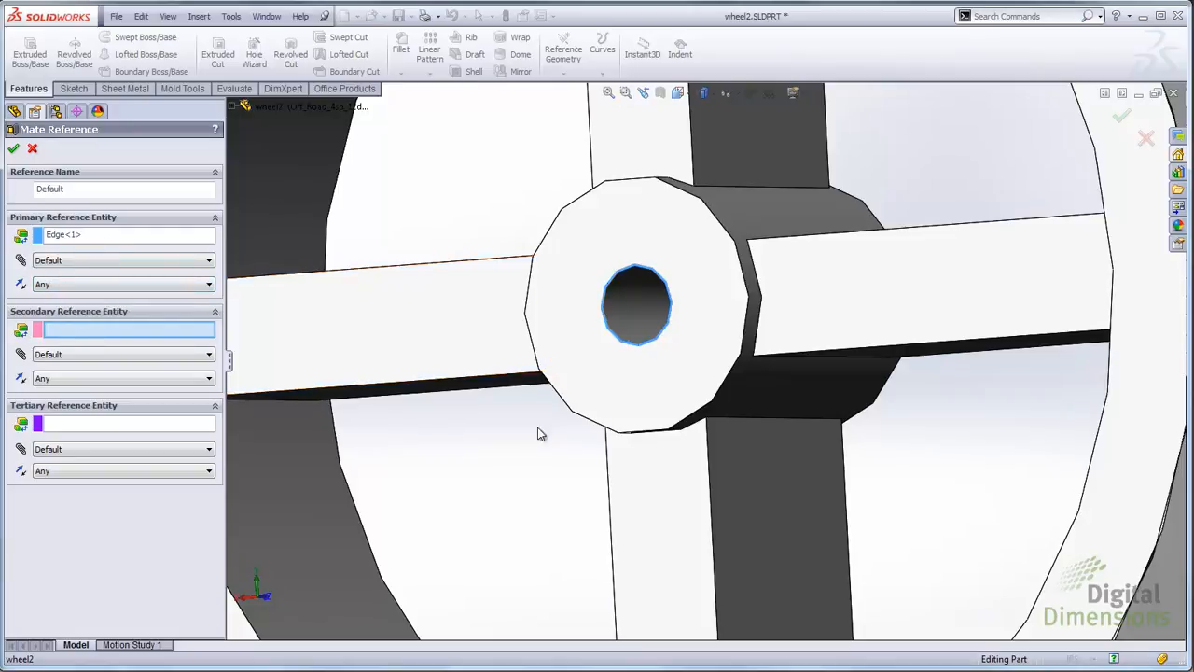
Step: Add the hub's flat end face as the secondary reference entity and review its mate type and alignment options
left_click(586, 405)
left_click(121, 353)
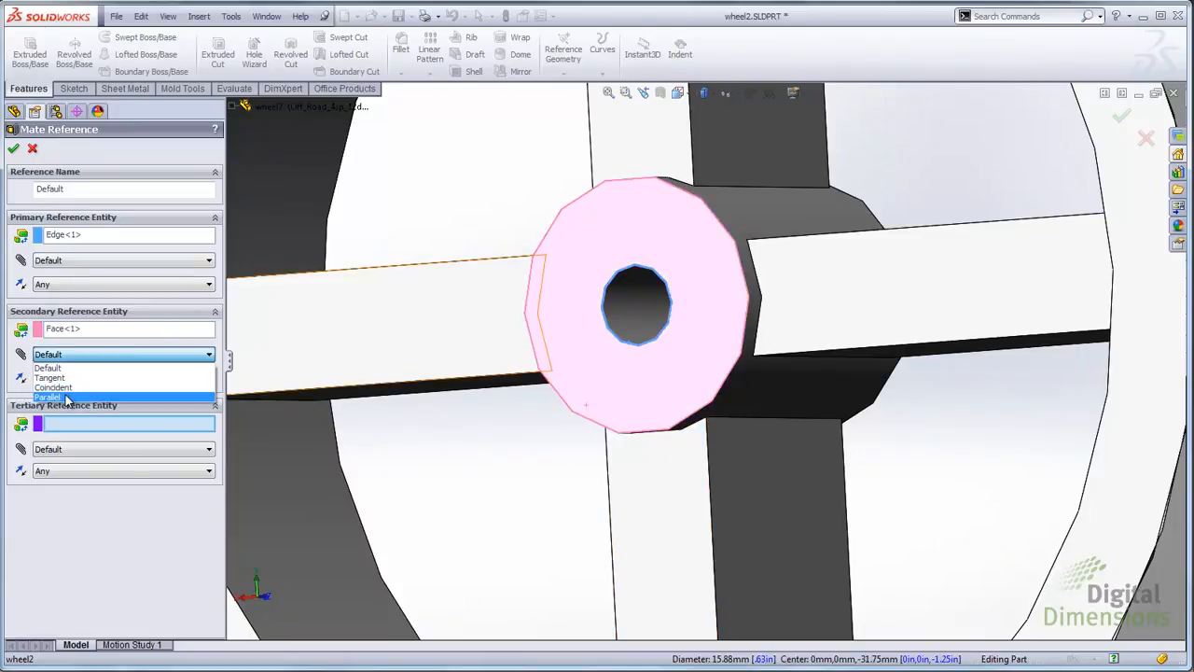
left_click(416, 472)
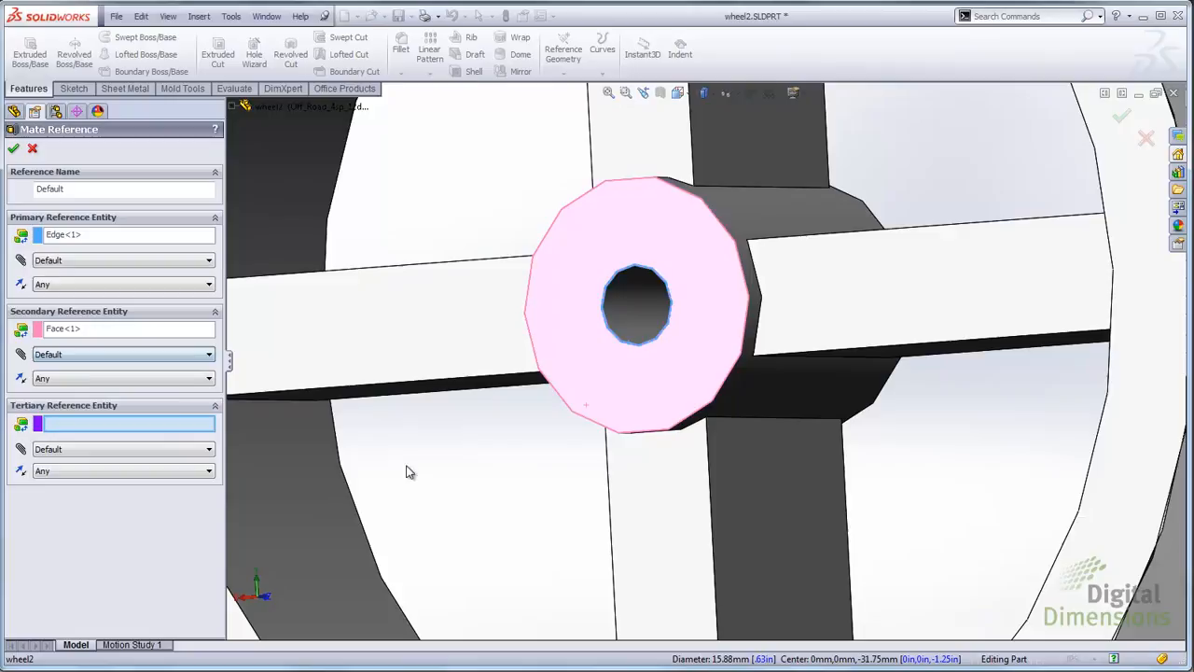
left_click(80, 376)
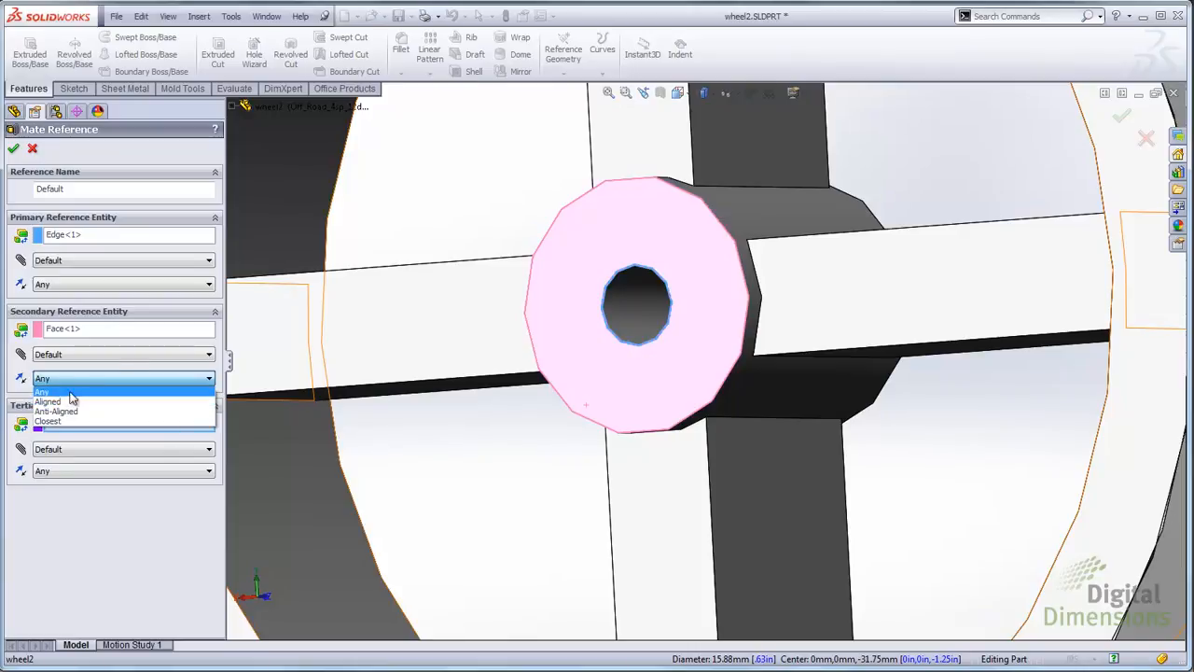
Step: Remove the hub face from the secondary reference and accept the mate reference with only the hole edge
left_click(105, 331)
right_click(104, 329)
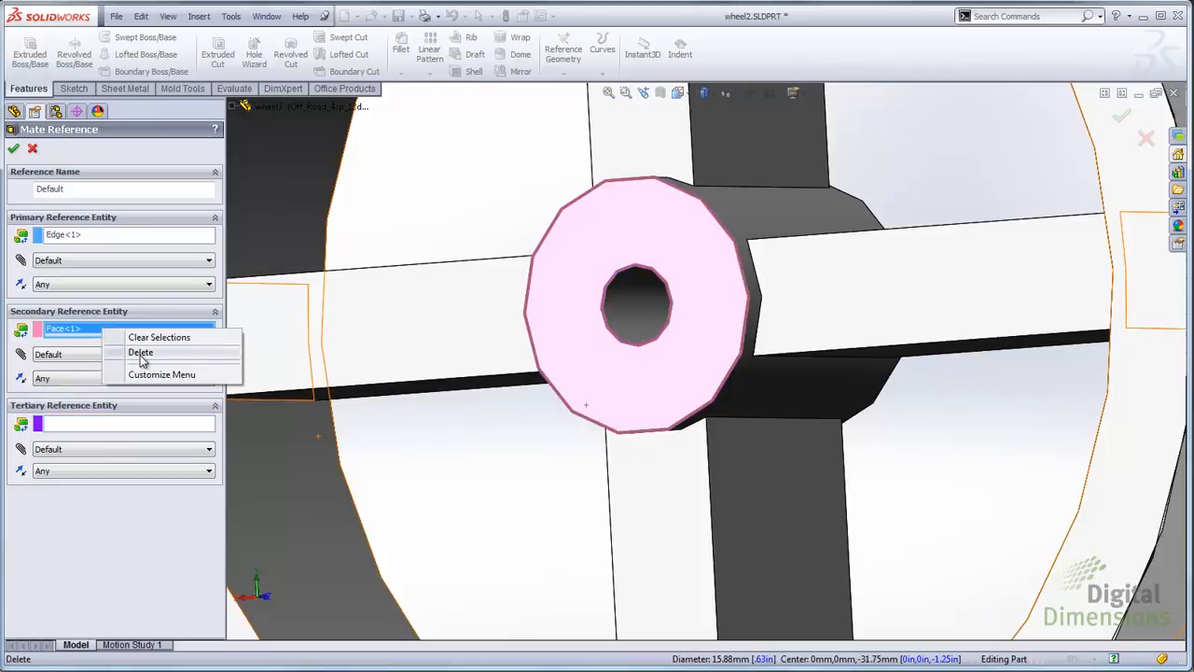
left_click(141, 354)
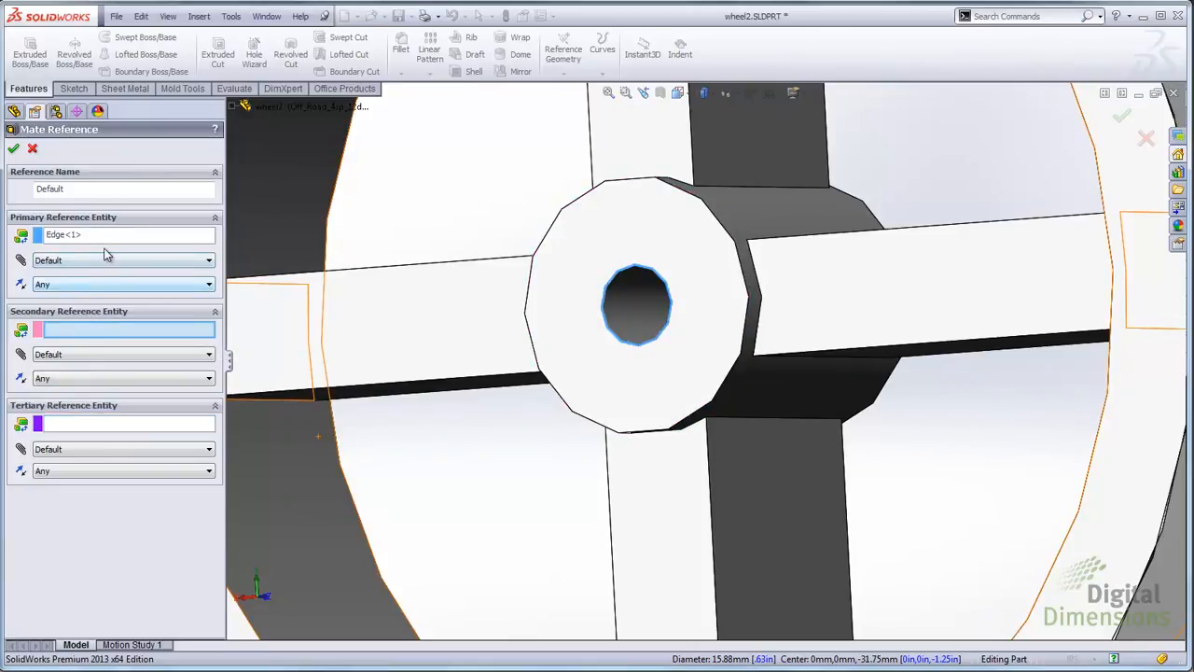
left_click(15, 151)
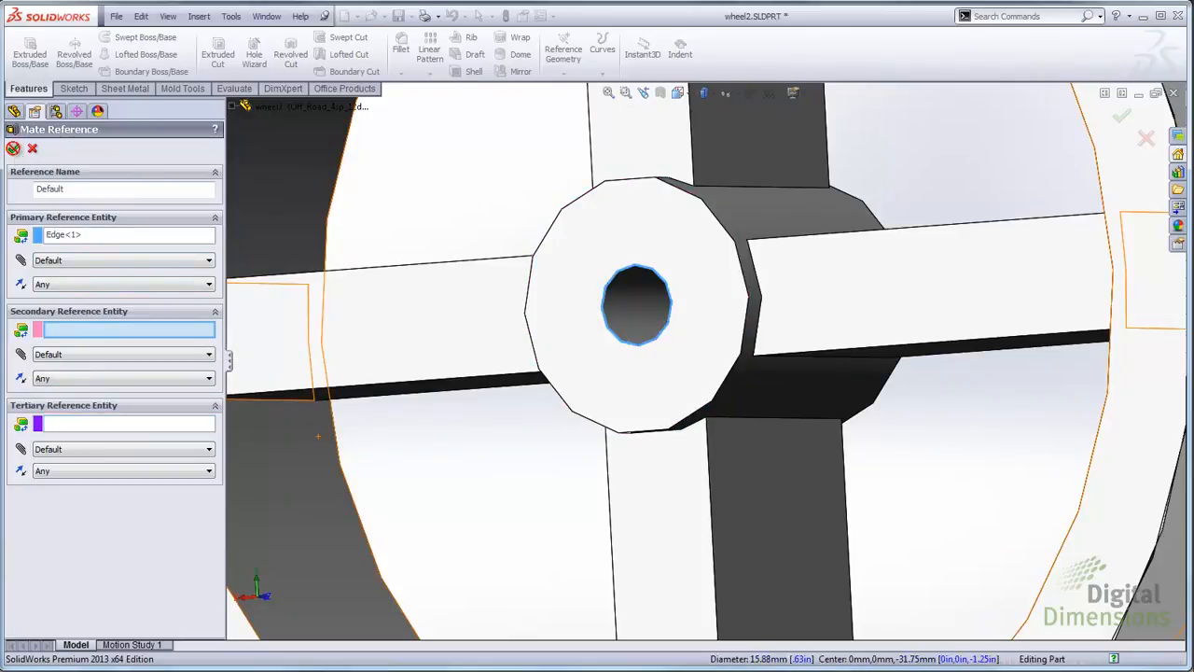
Step: Delete the newly added second mate reference from the MateReferences folder
scroll(613, 382, "up", 8)
middle_click_drag(613, 382, 560, 374)
scroll(682, 376, "up", 5)
scroll(634, 392, "down", 5)
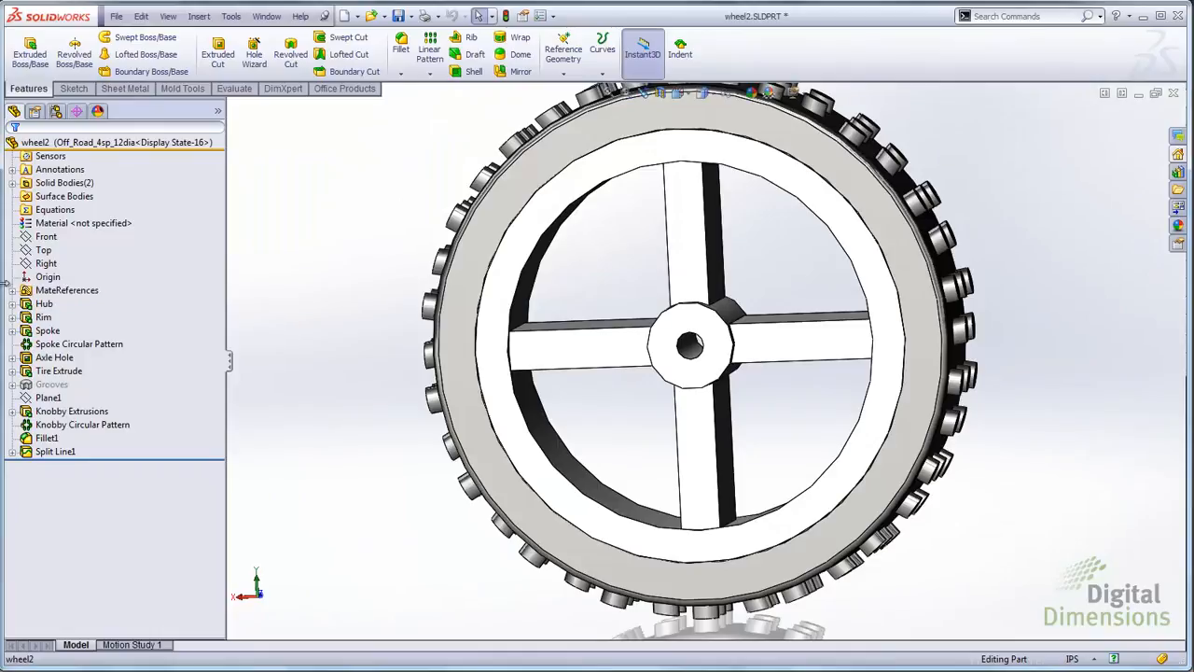
left_click(12, 290)
left_click(70, 304)
left_click(73, 318, "shift")
left_click(74, 317)
right_click(75, 317)
left_click(96, 333)
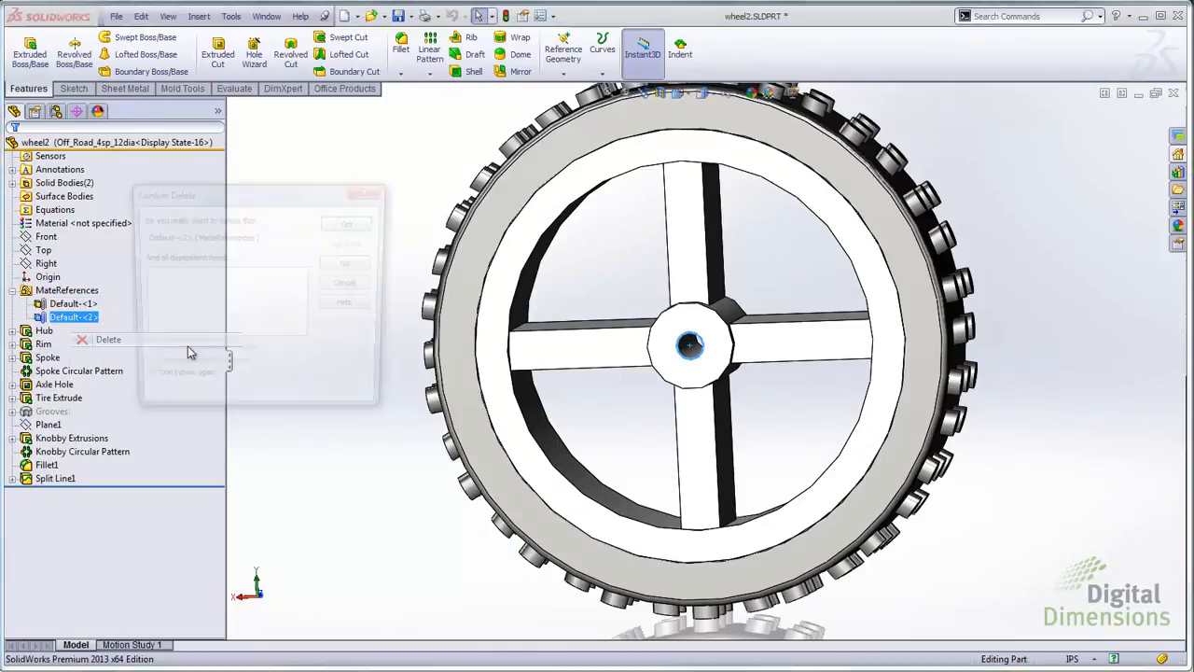
left_click(364, 226)
Step: Open the definition of the remaining Default mate reference to examine its reference entities, mate types and alignments
middle_click_drag(634, 419, 640, 421)
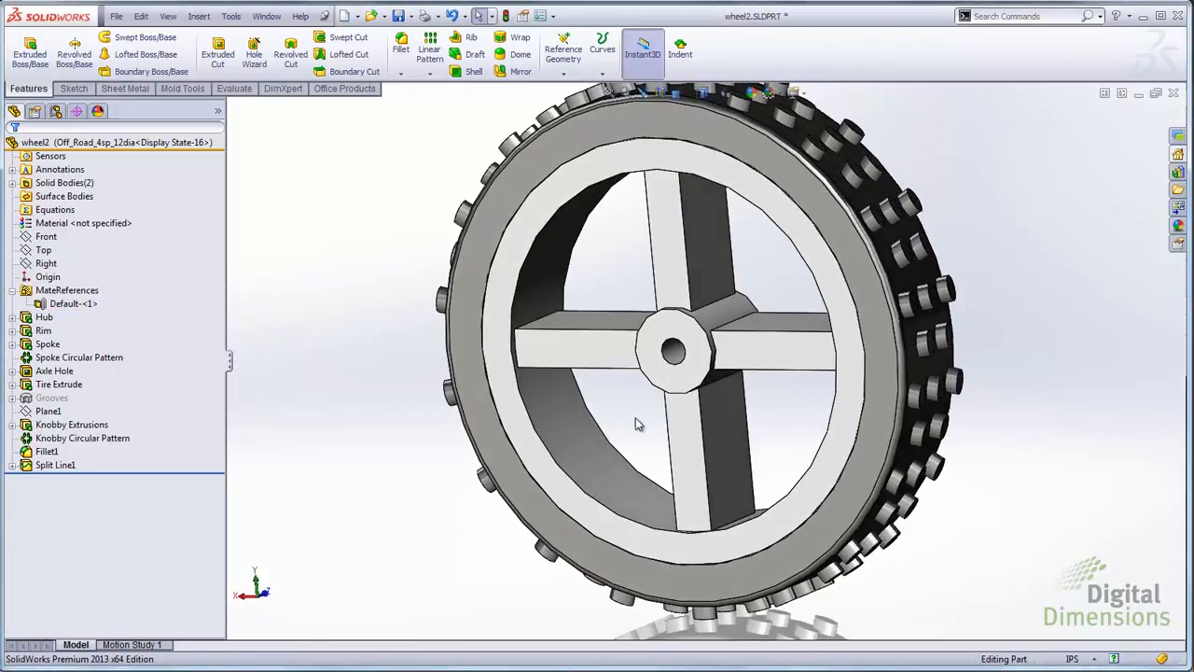
left_click(67, 305)
right_click(68, 310)
left_click(98, 318)
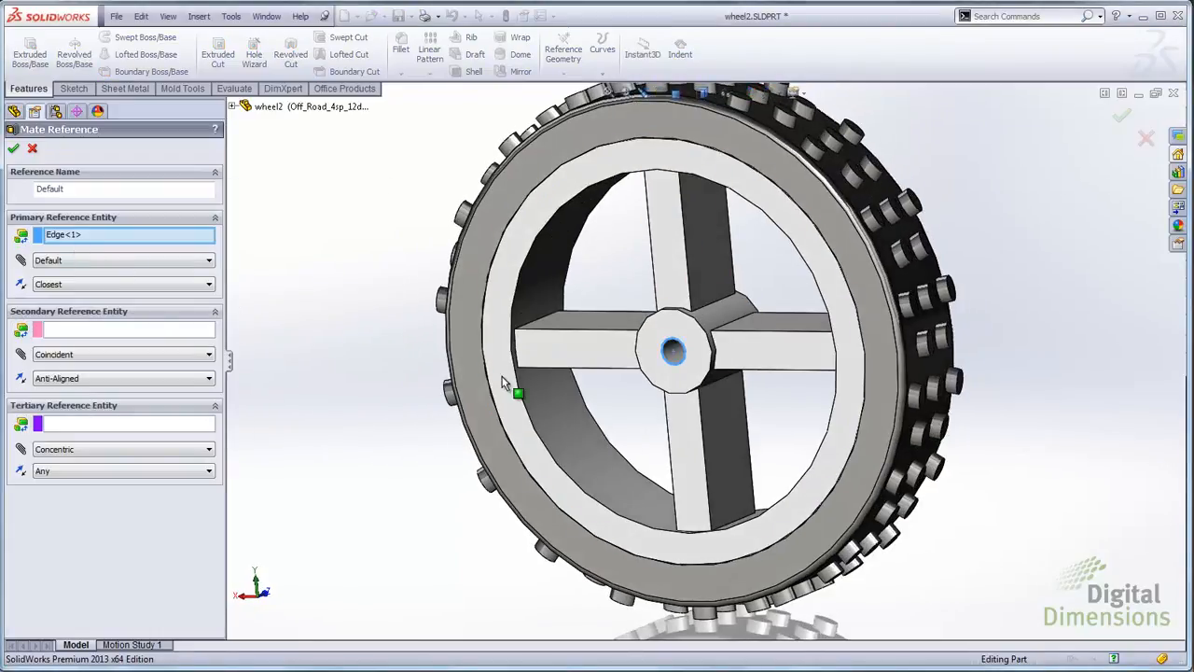
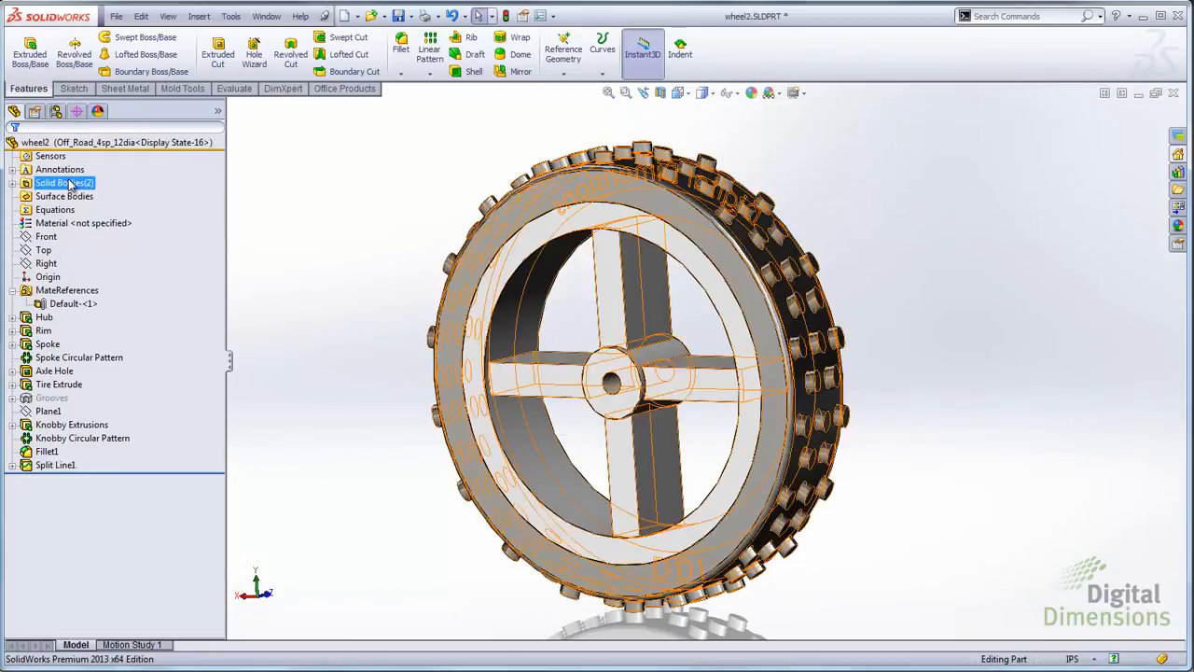
Step: Look through the wheel's Grooves, Off_Road and Slicks configurations, and return to the feature tree
left_click(56, 111)
left_click(93, 277)
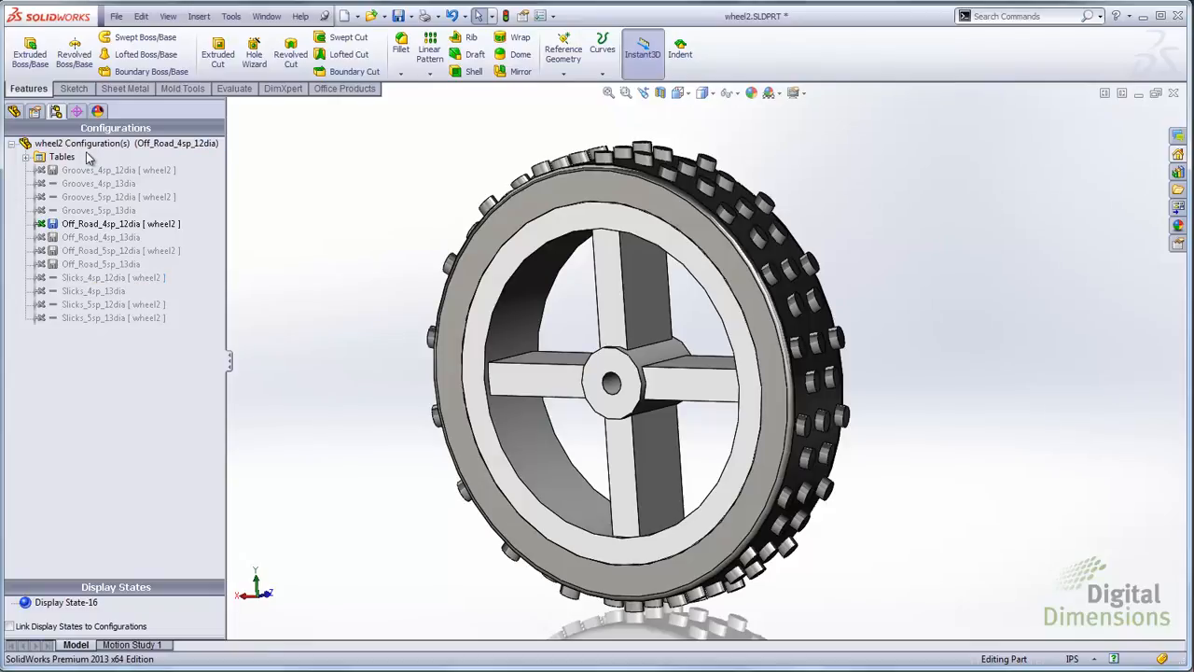
left_click(14, 111)
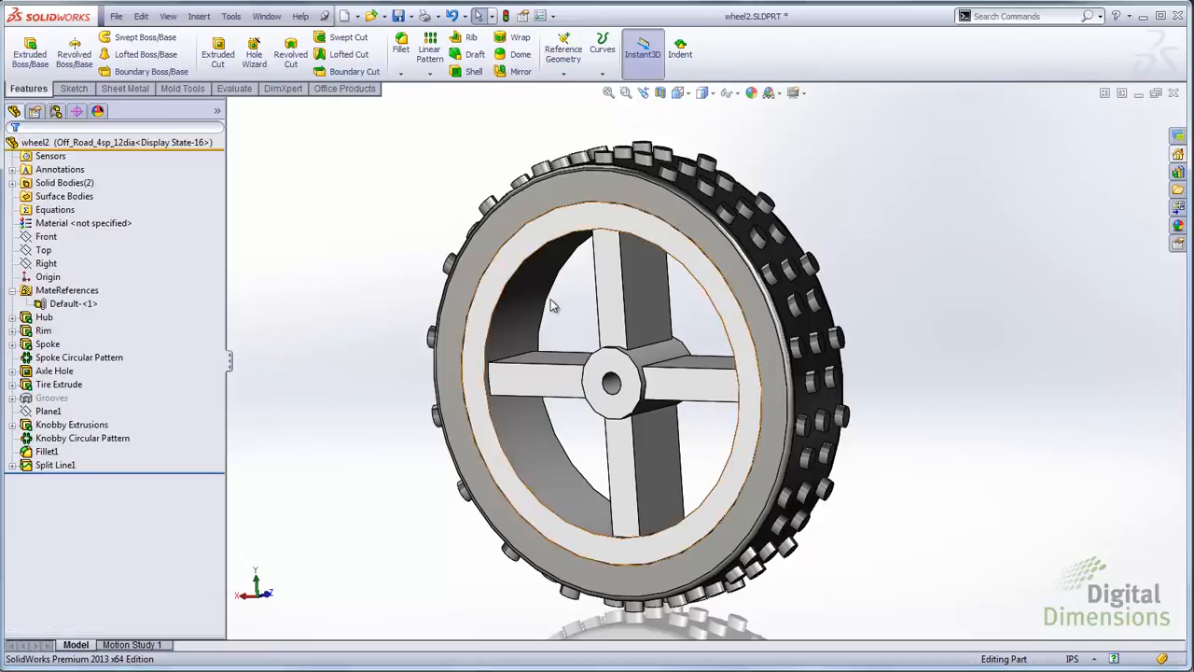
Step: Inspect the hub's axle hole and spokes from both sides of the wheel, ending on the lettered side
middle_click_drag(611, 289, 432, 374)
scroll(548, 210, "down", 4)
scroll(549, 203, "up", 3)
middle_click_drag(549, 203, 573, 256)
scroll(570, 255, "down", 3)
scroll(644, 283, "up", 2)
middle_click_drag(648, 279, 675, 299)
scroll(706, 298, "down", 1)
scroll(706, 298, "down", 1)
scroll(745, 312, "up", 1)
scroll(674, 298, "up", 2)
middle_click_drag(557, 258, 813, 520)
scroll(698, 281, "down", 3)
scroll(647, 515, "up", 3)
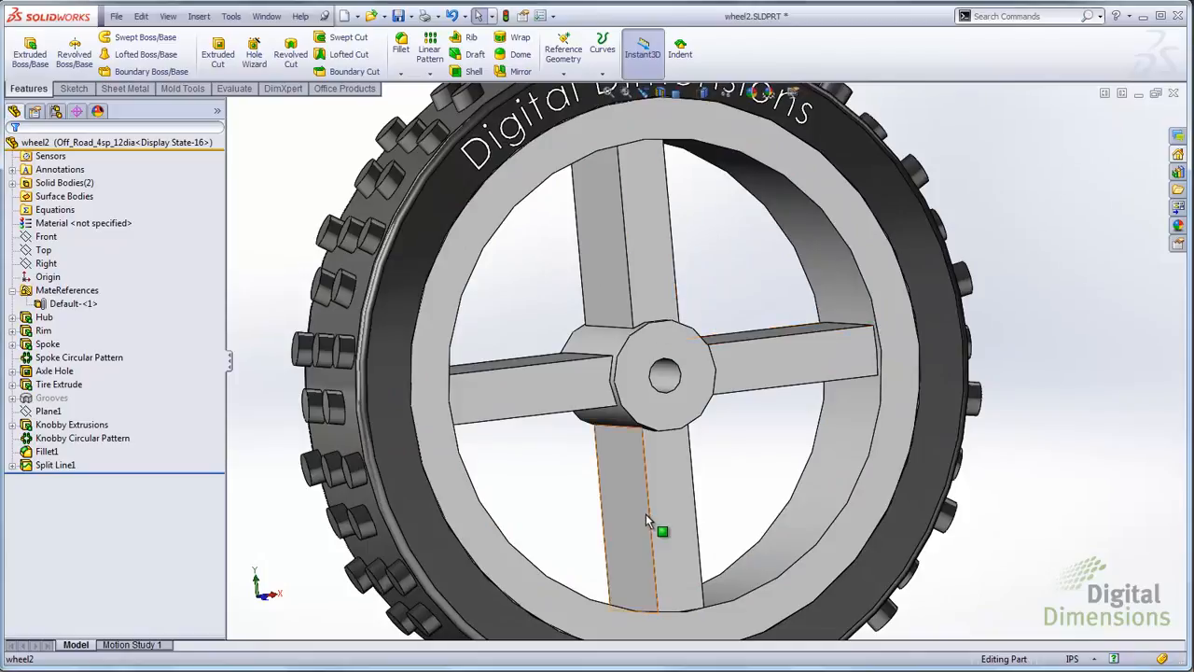
middle_click_drag(640, 514, 619, 514)
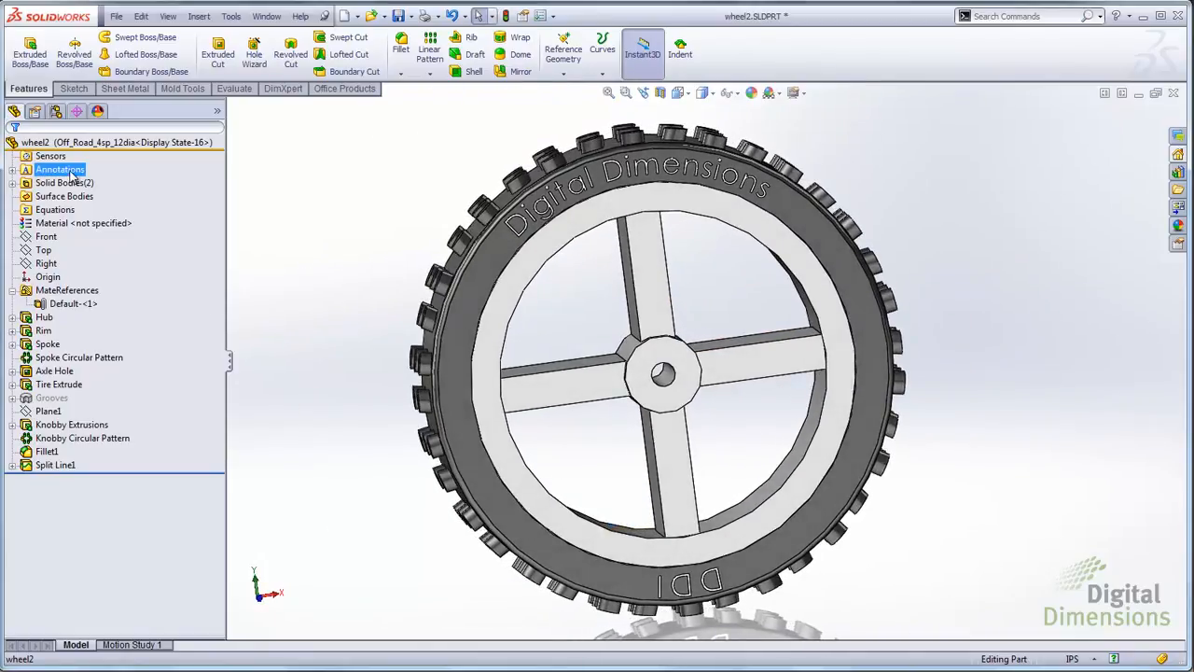
Step: Start the Configuration Publisher for the wheel2 part and bring its whole window into view
left_click(76, 143)
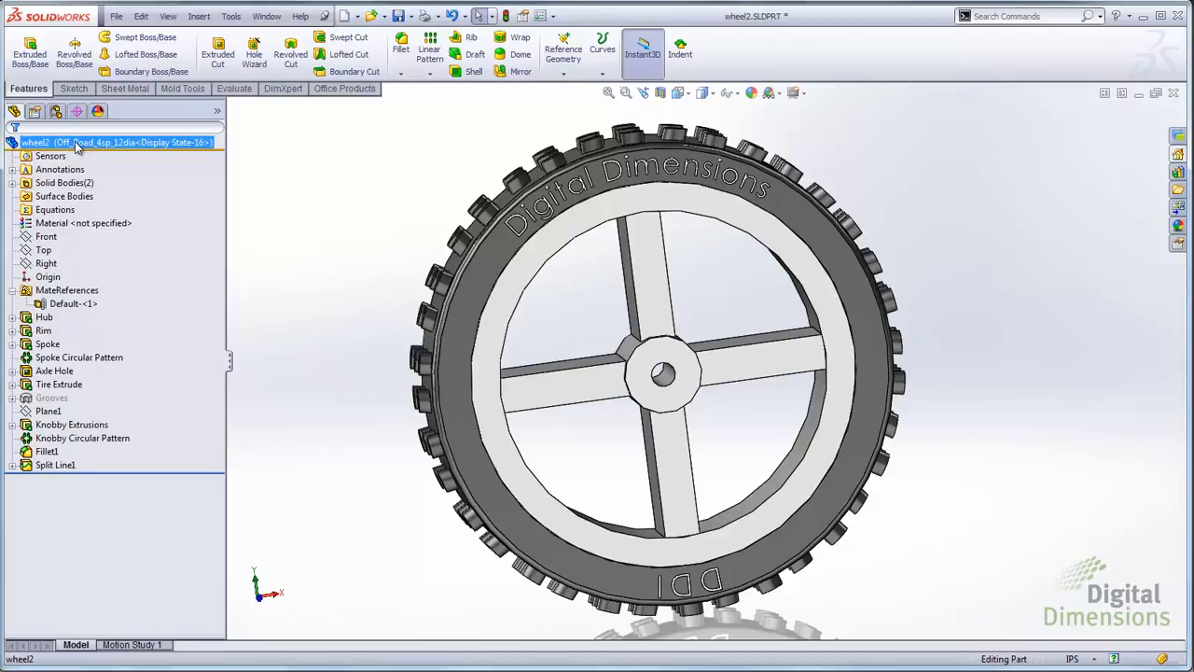
right_click(77, 144)
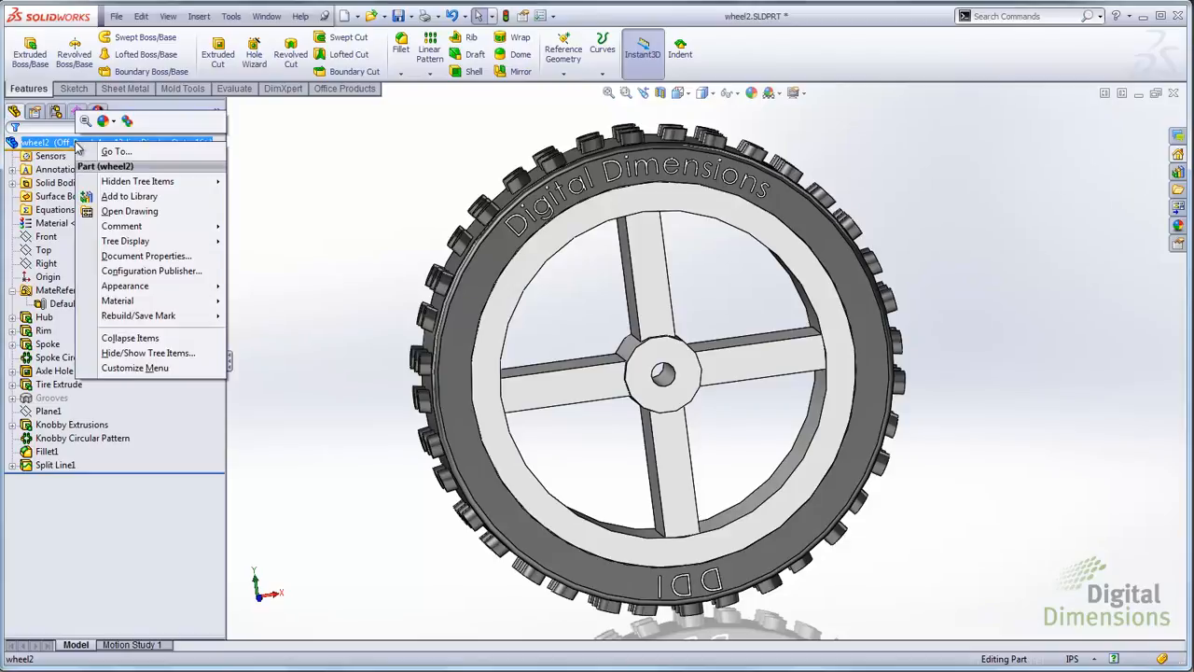
left_click(156, 274)
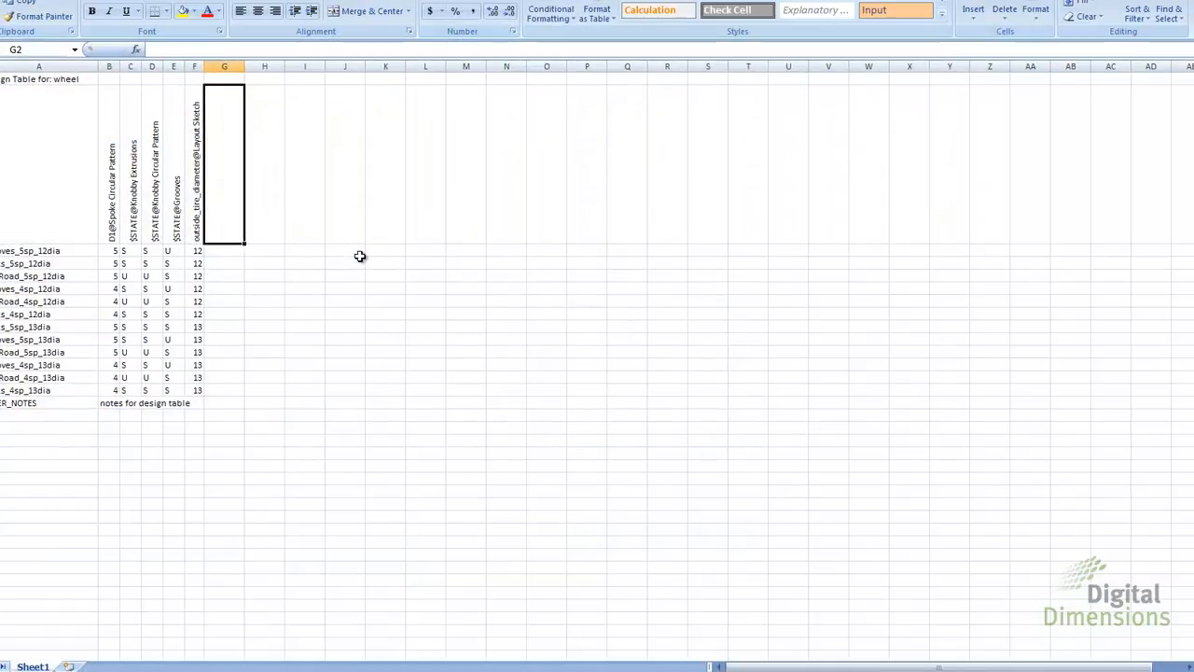
left_click(360, 256)
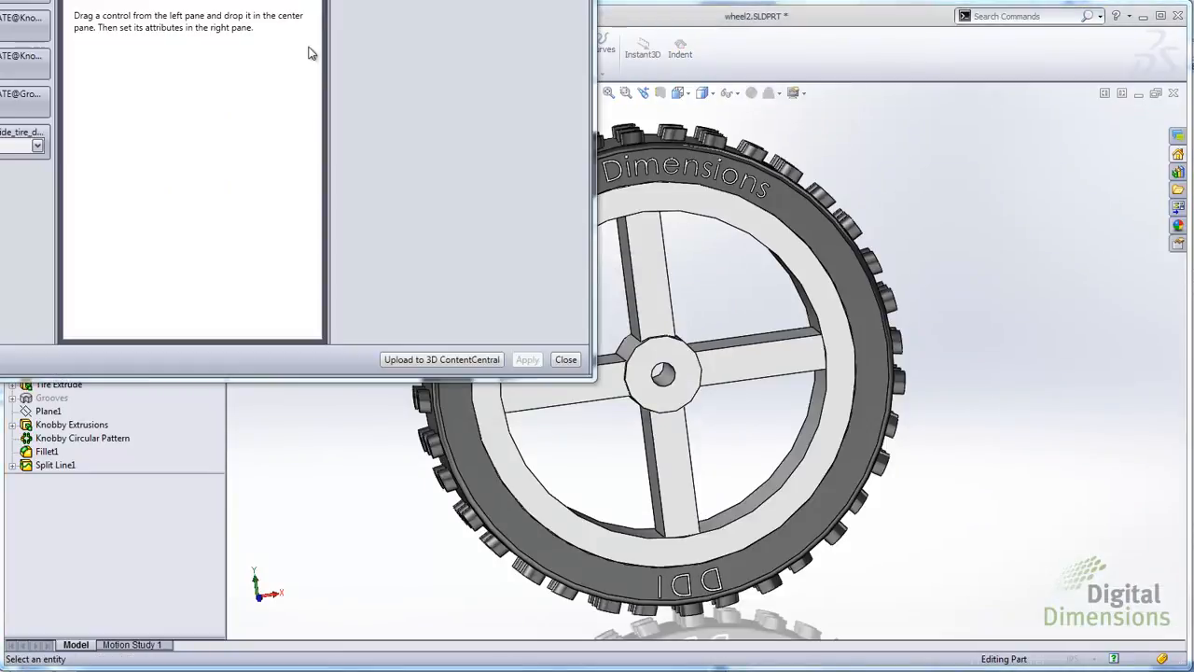
left_click_drag(252, 2, 500, 81)
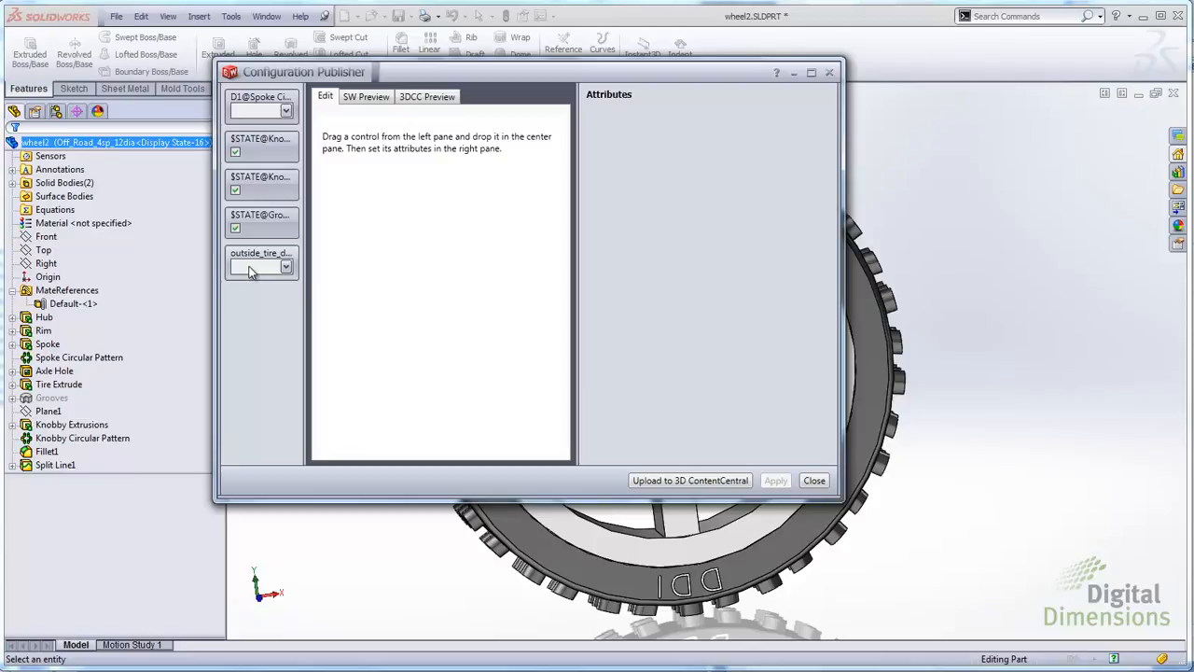
Step: Add a list control for the outside_tire_diameter@Layout Sketch variable to the form and name it Outside Tire Diameter
left_click_drag(250, 270, 403, 207)
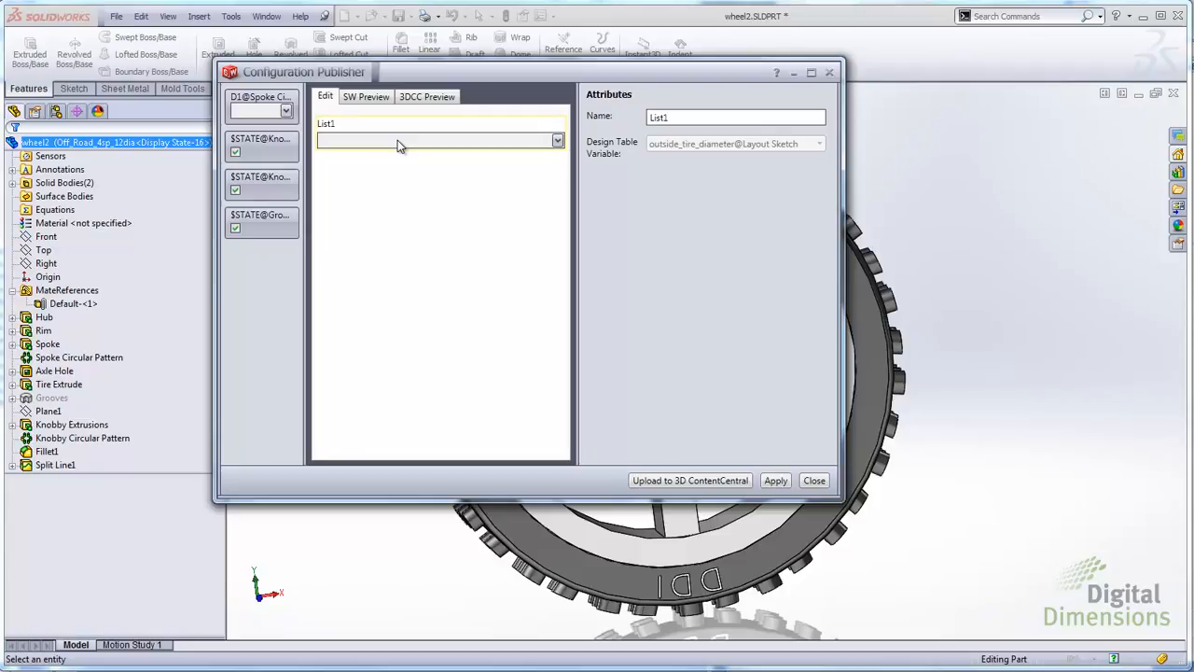
left_click(684, 120)
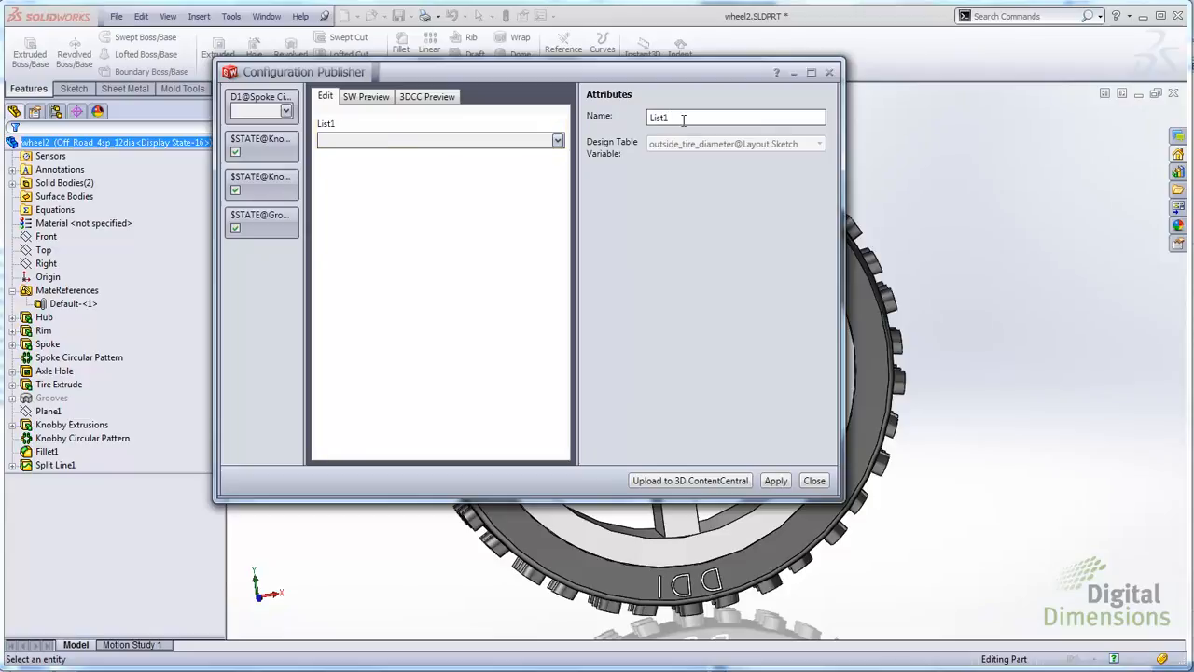
key("BackSpace")
key("BackSpace")
key("BackSpace")
key("BackSpace")
key("BackSpace")
type("Outside Tire Diameter ")
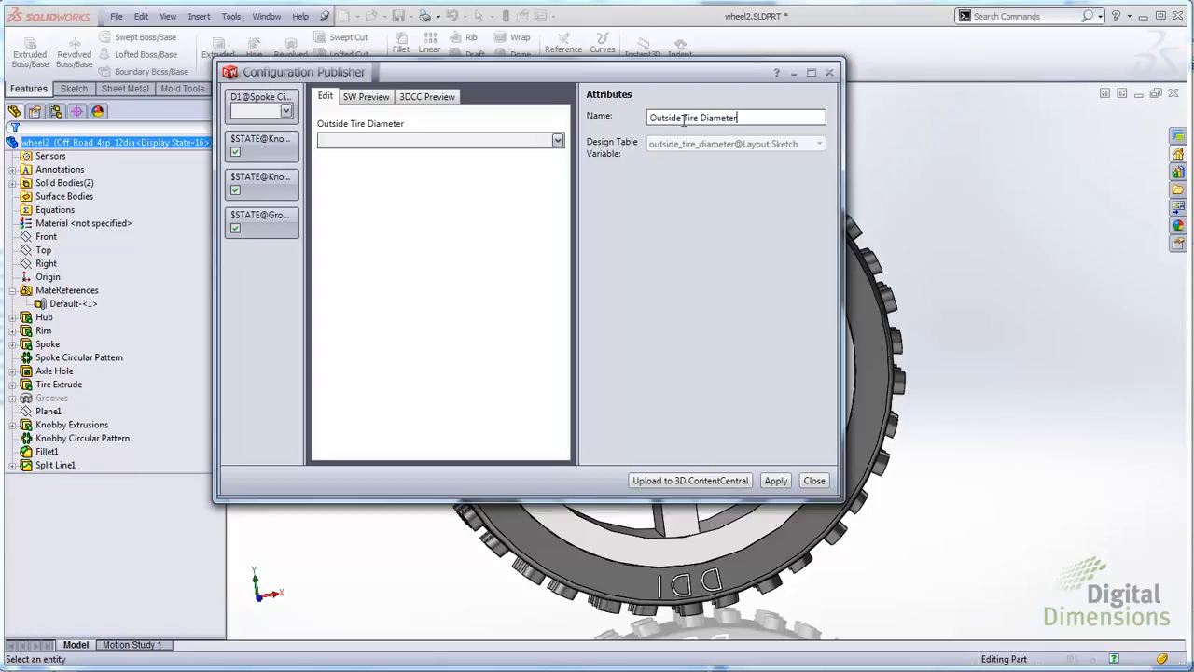
type("in")
key("BackSpace")
key("BackSpace")
key("BackSpace")
key("BackSpace")
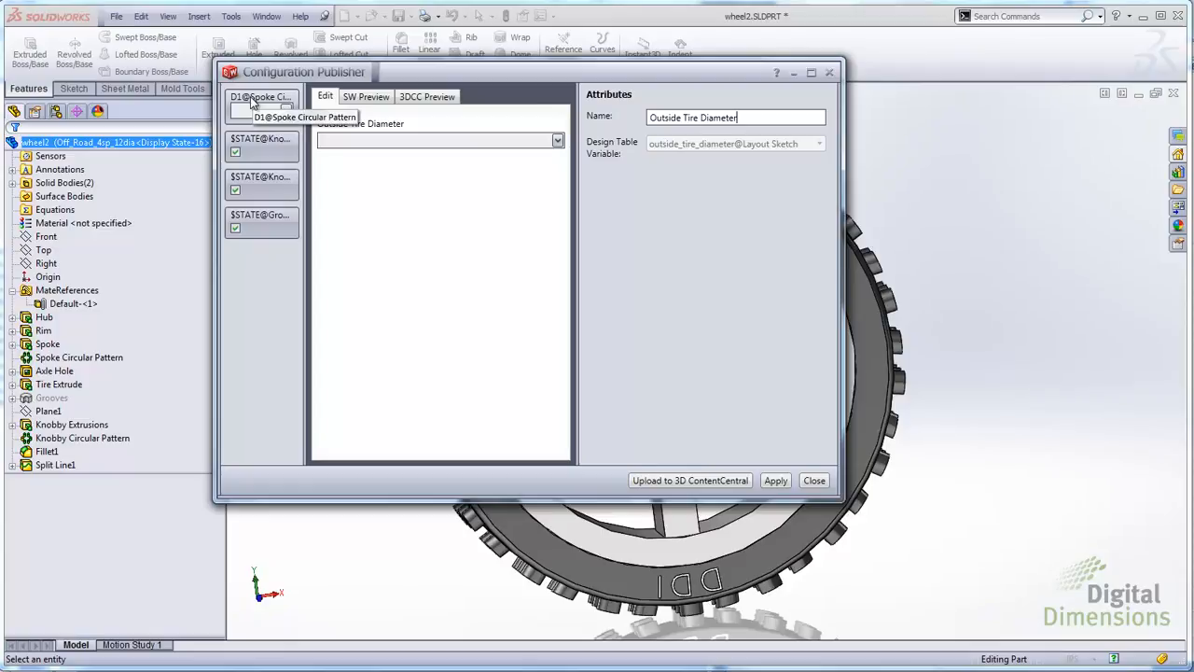
Step: Add a list control for the D1@Spoke Circular Pattern variable below it and name it Number of Spokes
left_click_drag(252, 101, 368, 178)
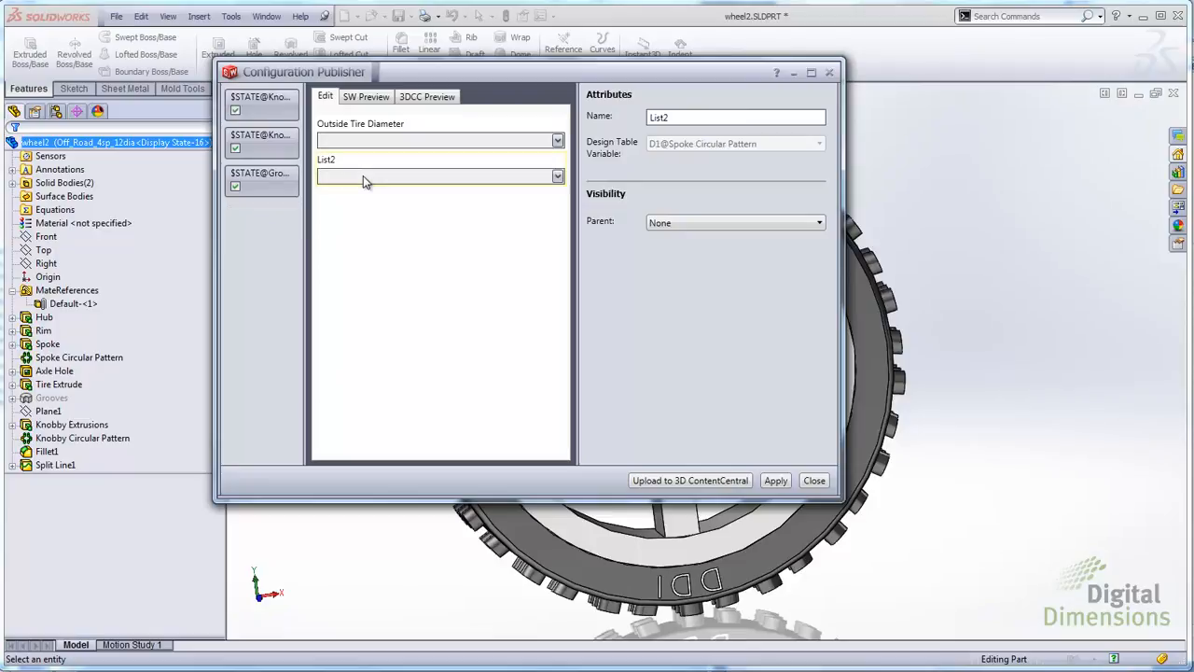
key("BackSpace")
key("BackSpace")
key("BackSpace")
key("BackSpace")
key("BackSpace")
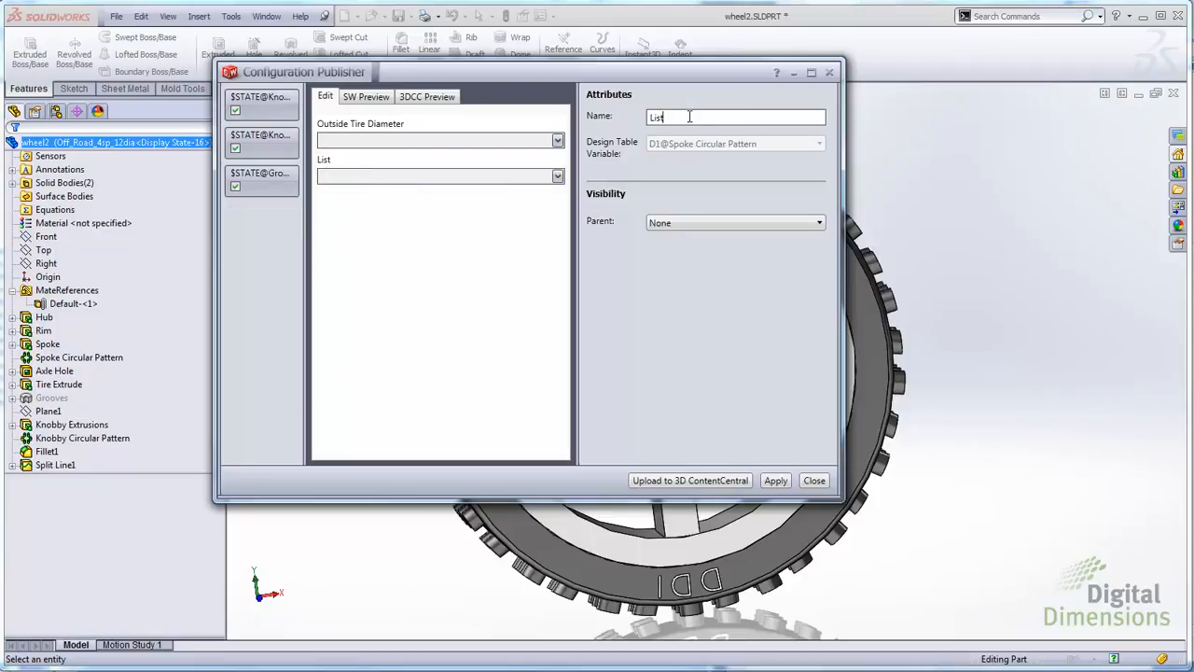
type("Number of Spokes")
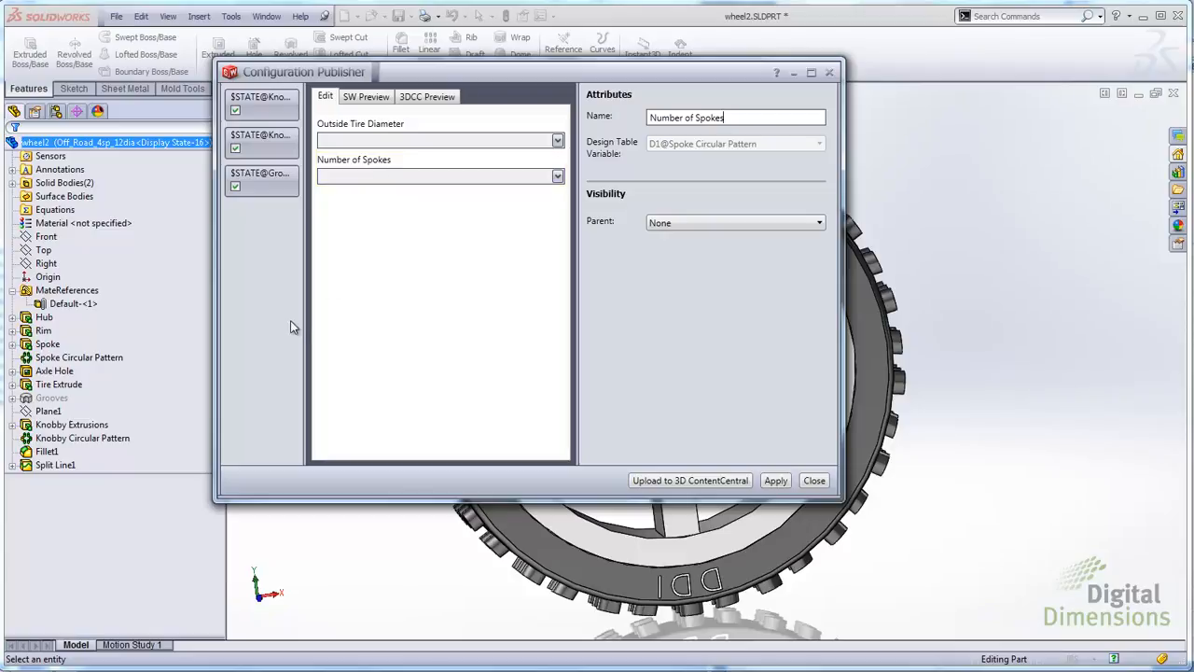
Step: Add a checkbox control for the $STATE@Knobby Extrusions variable and name it Off-road
left_click_drag(252, 110, 360, 210)
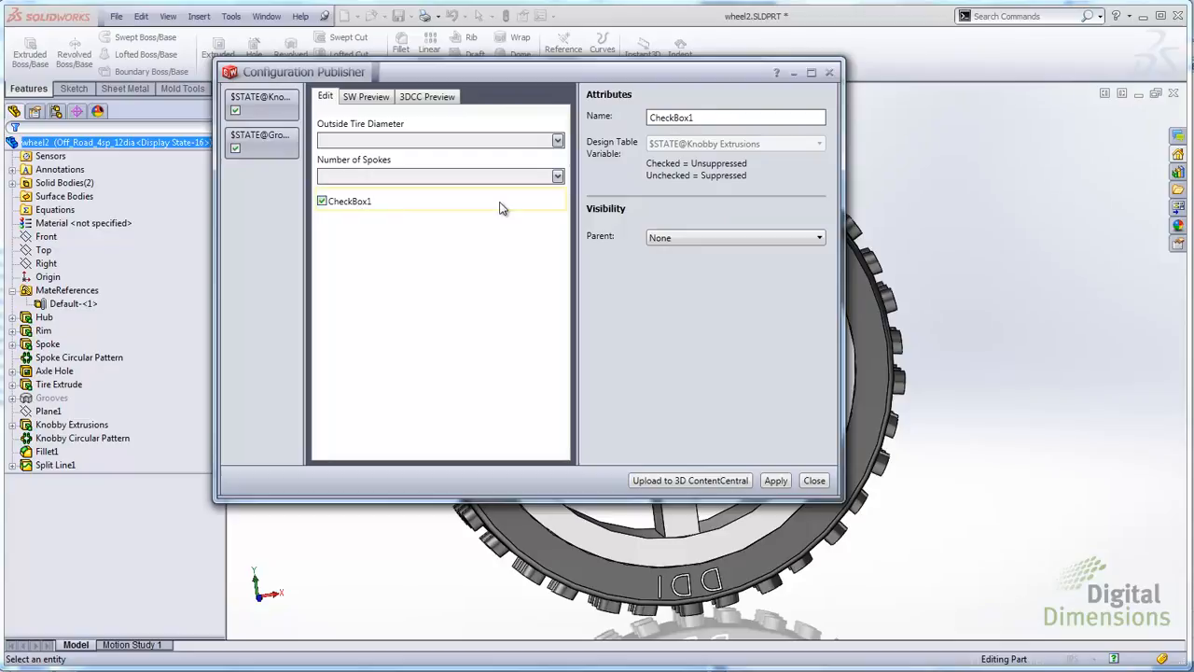
left_click(705, 116)
key("BackSpace")
key("BackSpace")
key("BackSpace")
key("BackSpace")
key("BackSpace")
key("BackSpace")
key("BackSpace")
key("BackSpace")
key("BackSpace")
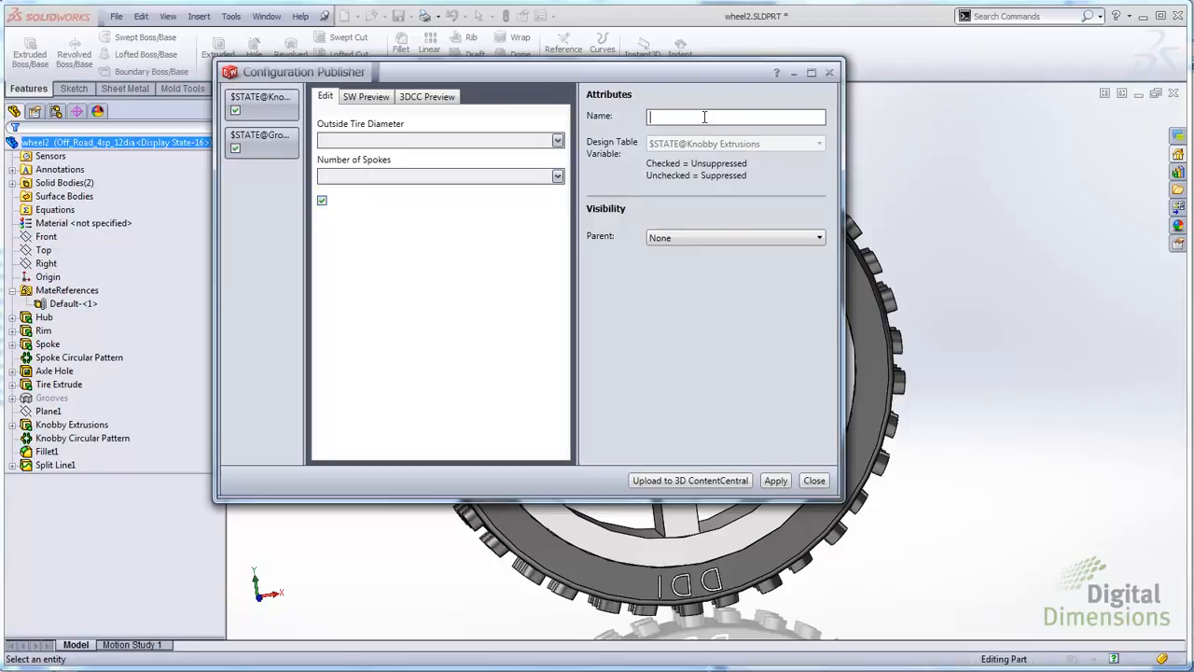
type("Offroa")
key("Left")
key("Left")
key("Left")
key("Left")
type("-")
Step: Add a checkbox control for the $STATE@Grooves variable, name it Street and keep its visibility parent as None
left_click_drag(268, 151, 379, 267)
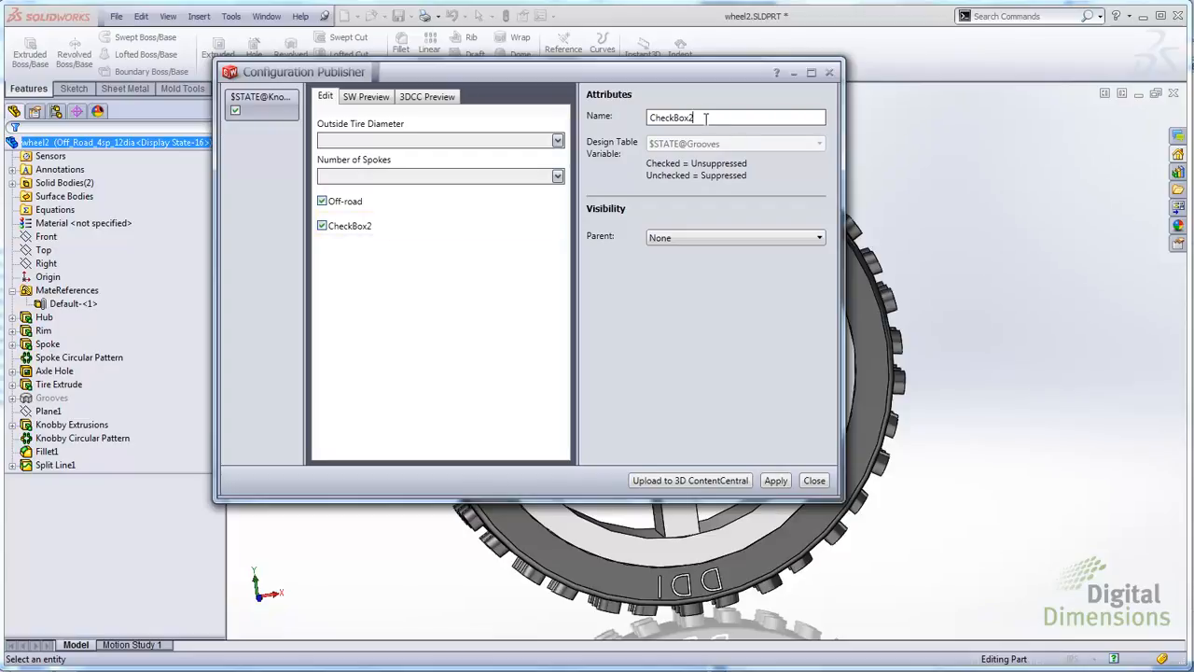
key("BackSpace")
key("BackSpace")
key("BackSpace")
key("BackSpace")
key("BackSpace")
key("BackSpace")
key("BackSpace")
key("BackSpace")
key("BackSpace")
type("Ste")
type("reet")
left_click(688, 238)
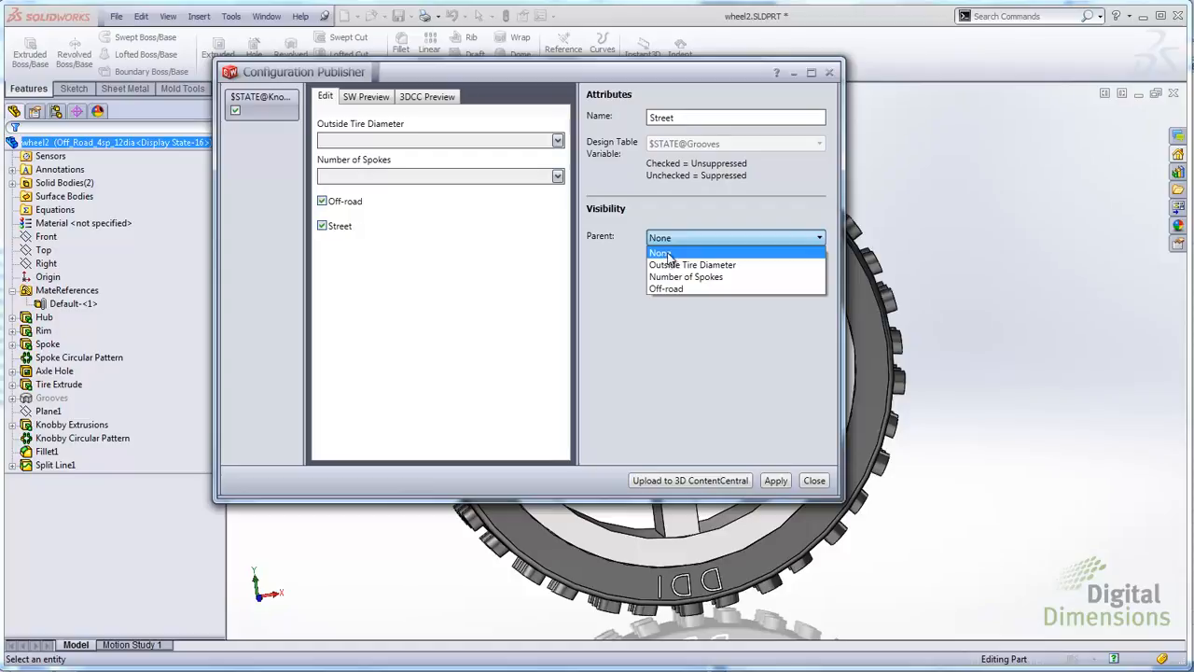
left_click(662, 254)
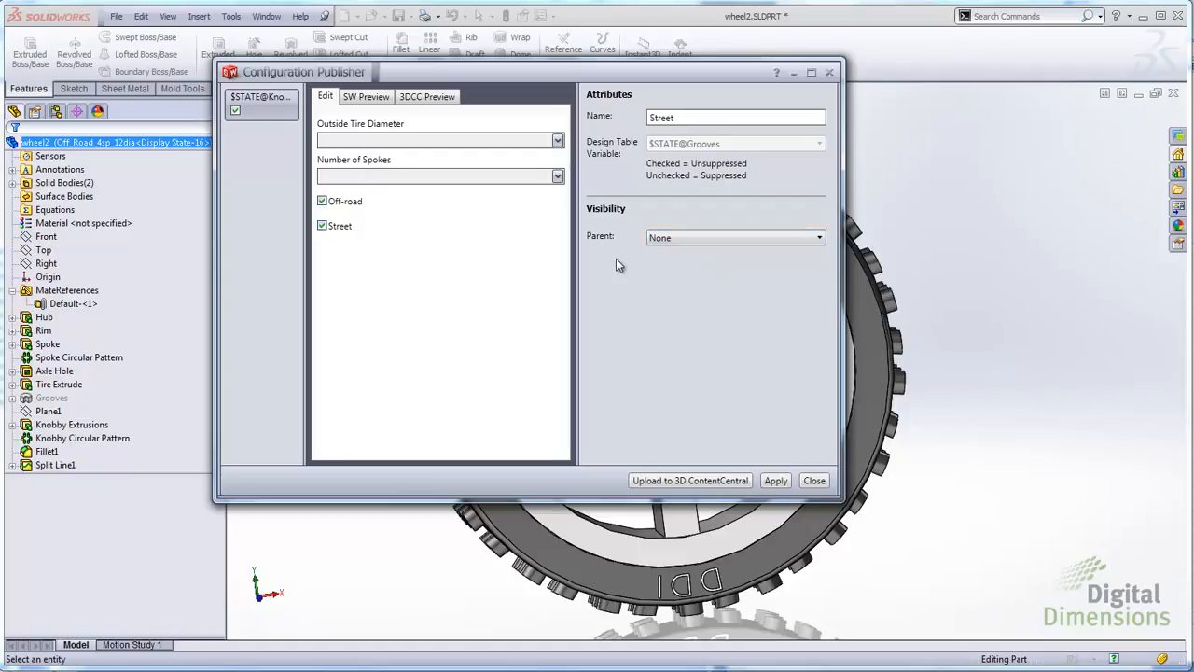
Step: Try adding a checkbox for the $STATE@Knobby Circular Pattern variable, and delete it from the form
left_click_drag(259, 108, 350, 272)
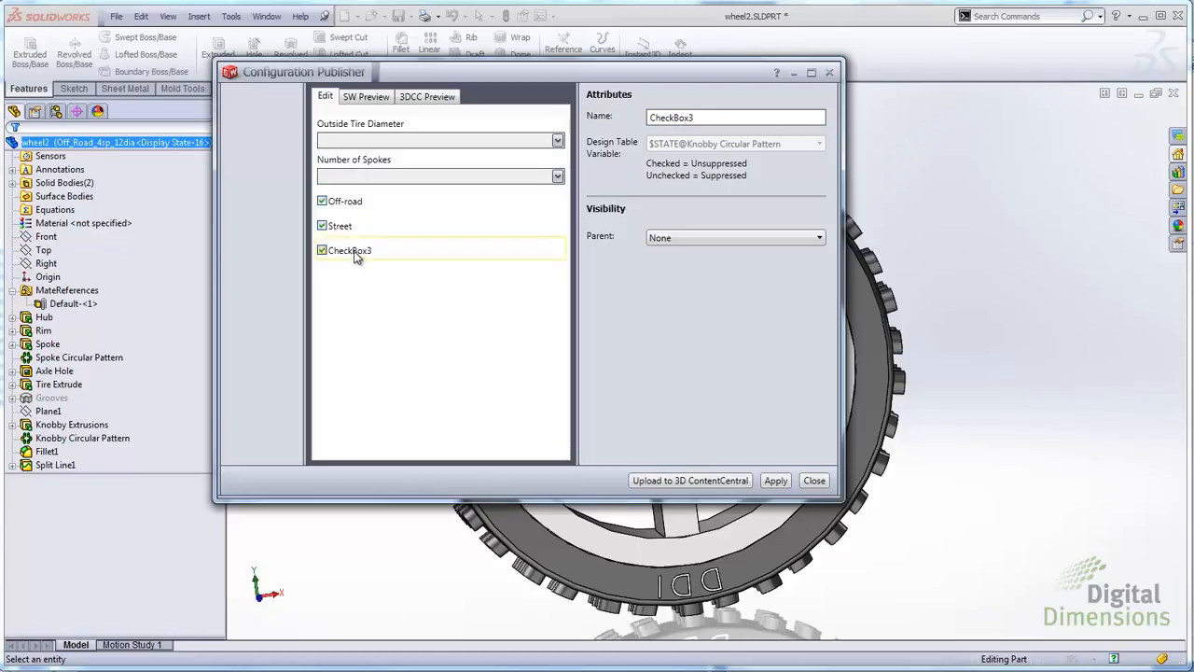
right_click(400, 262)
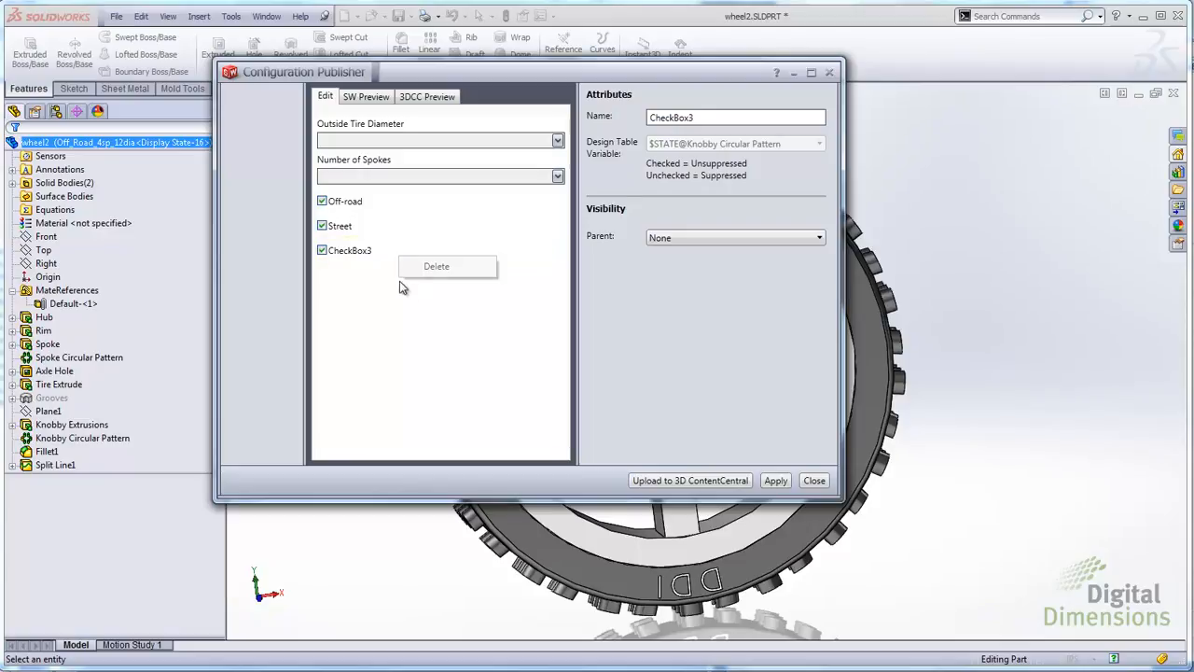
left_click(432, 270)
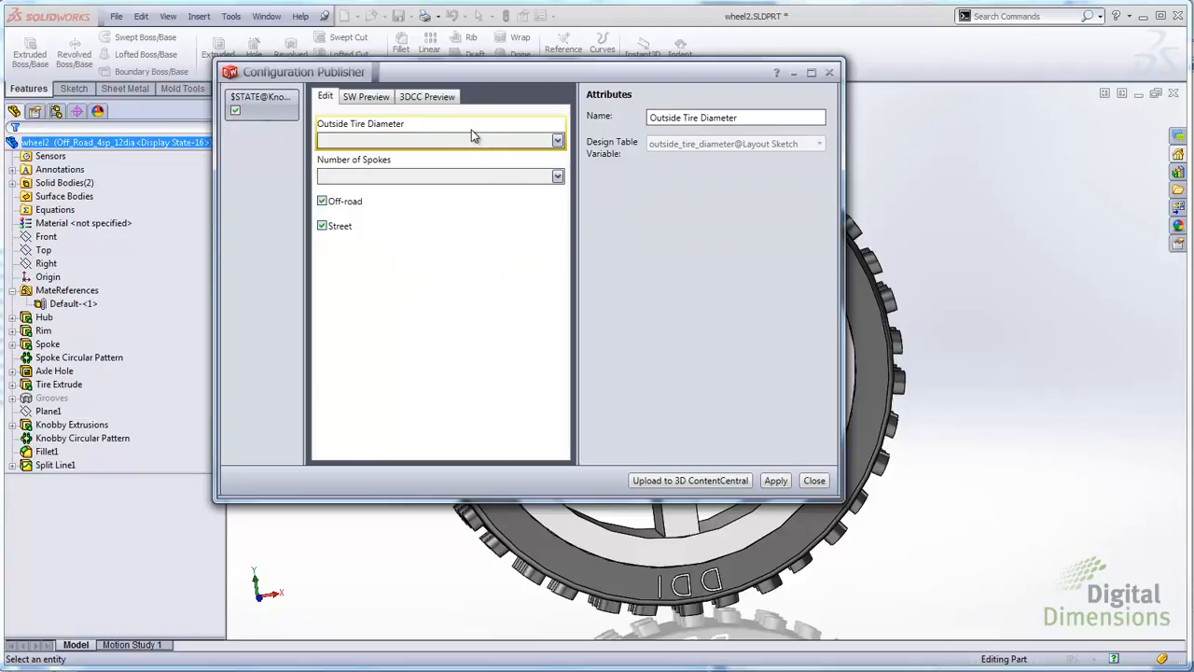
Step: Preview the finished form as it appears in SolidWorks, keeping 12 as the Outside Tire Diameter
left_click_drag(438, 168, 460, 130)
left_click(363, 98)
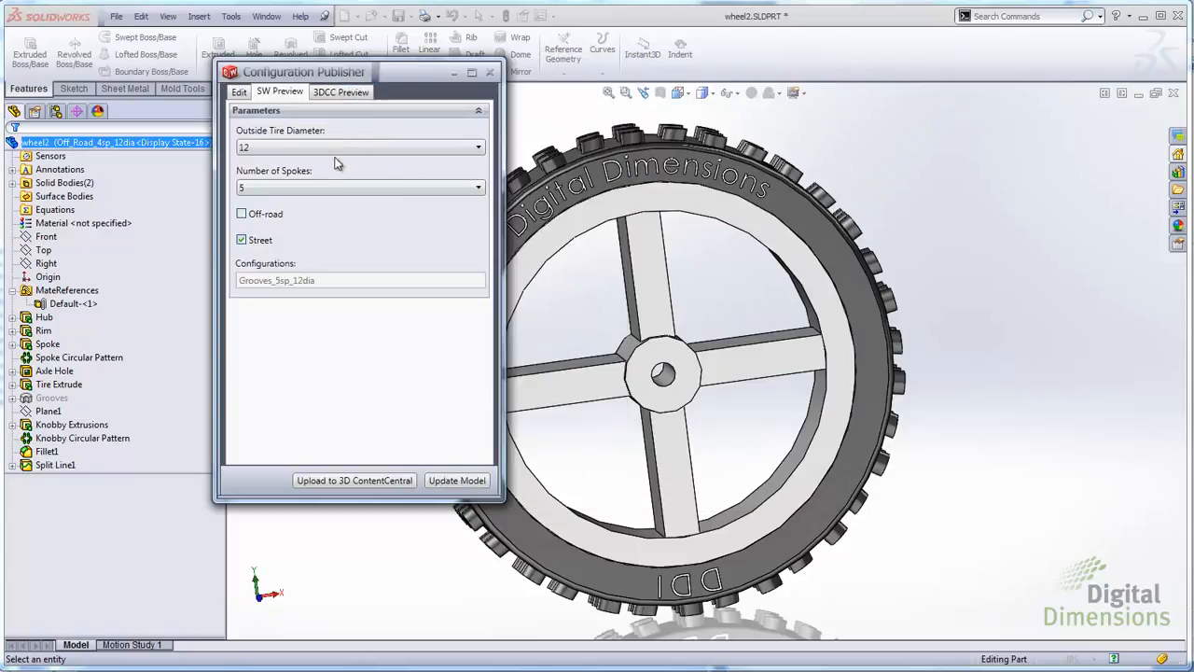
left_click(440, 147)
left_click(432, 155)
left_click_drag(394, 75, 391, 60)
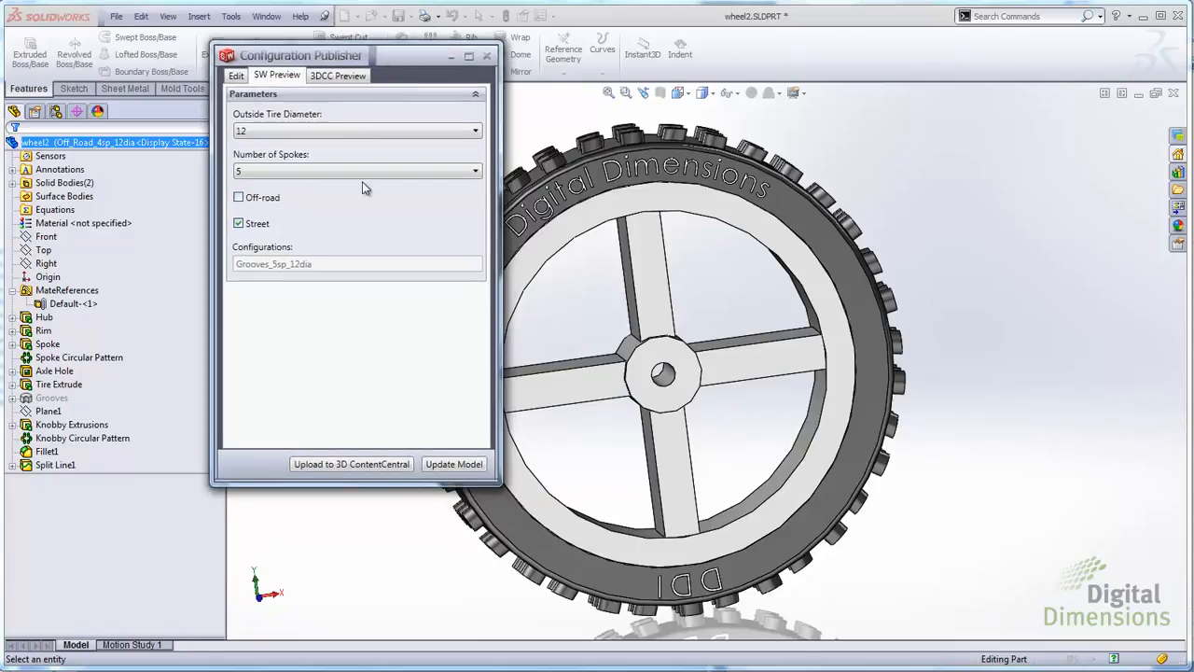
Step: Test all configurations from the 3D ContentCentral preview and read through the wheel2.log results file
left_click(338, 78)
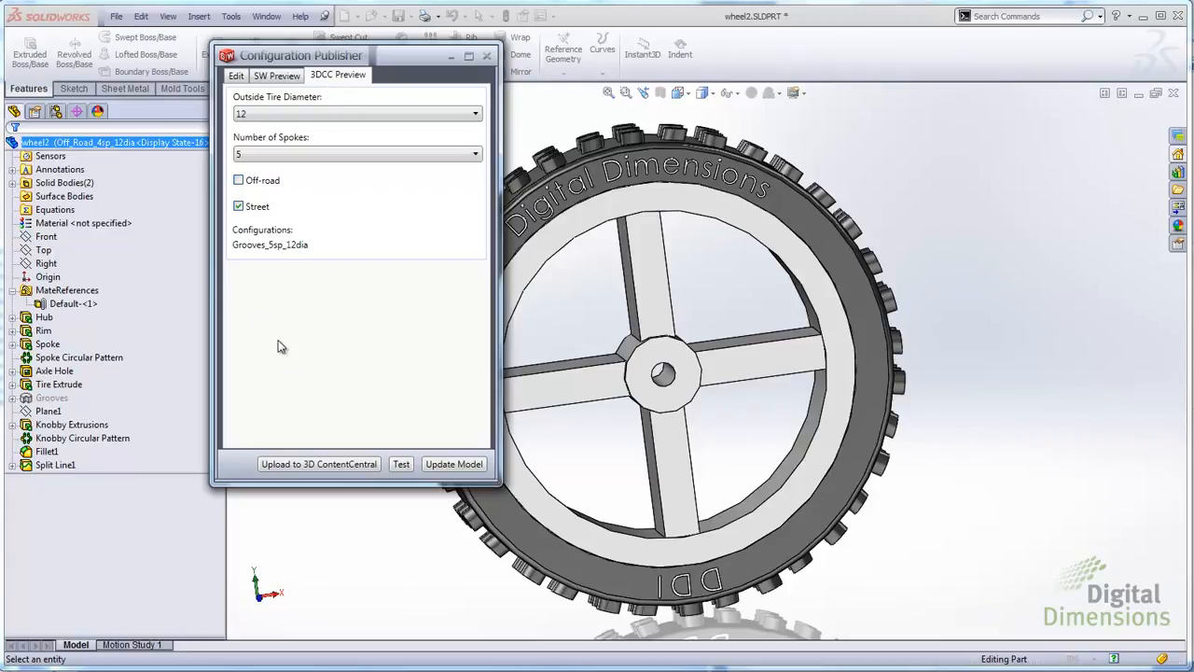
left_click(401, 466)
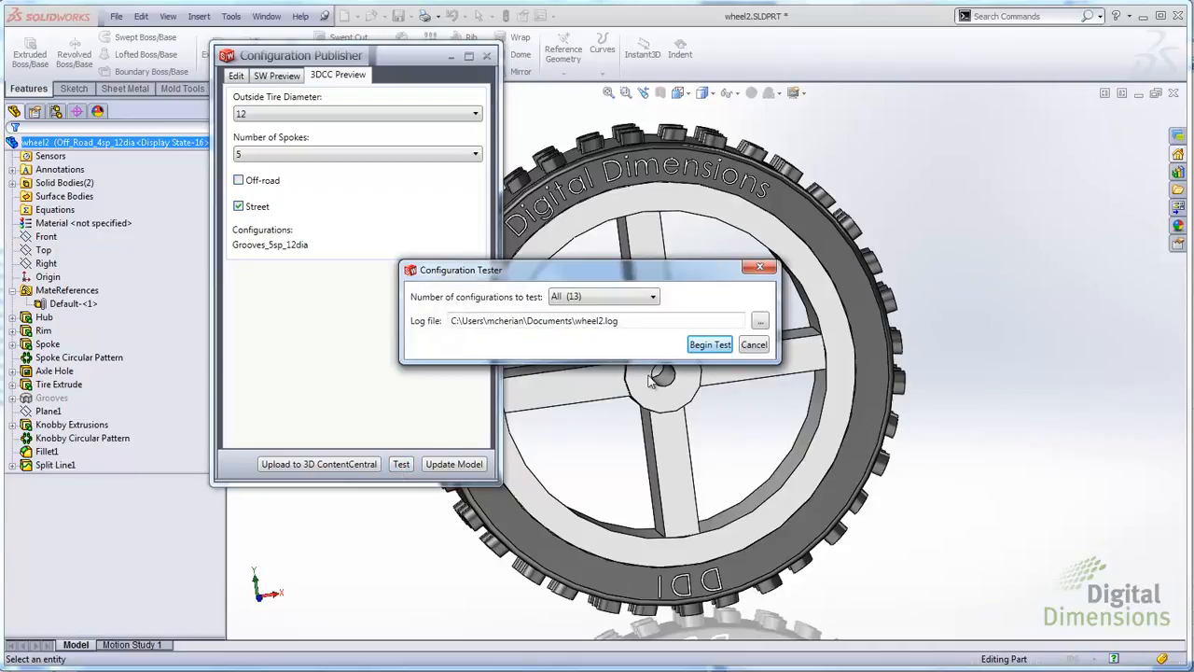
left_click(707, 345)
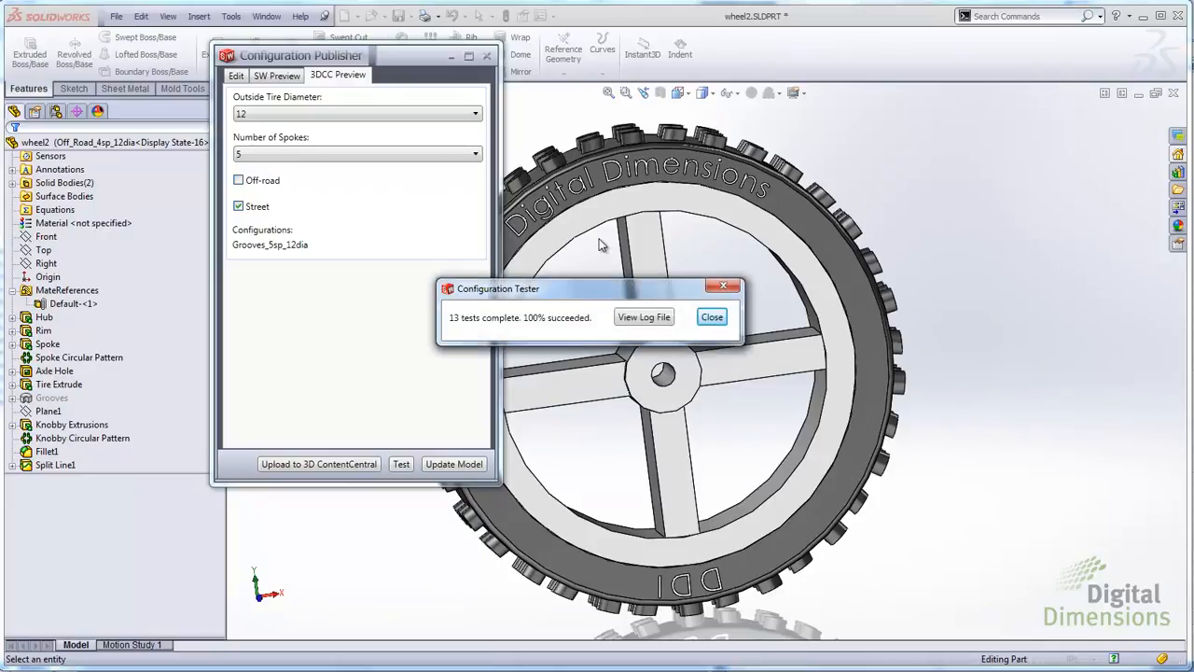
left_click(644, 317)
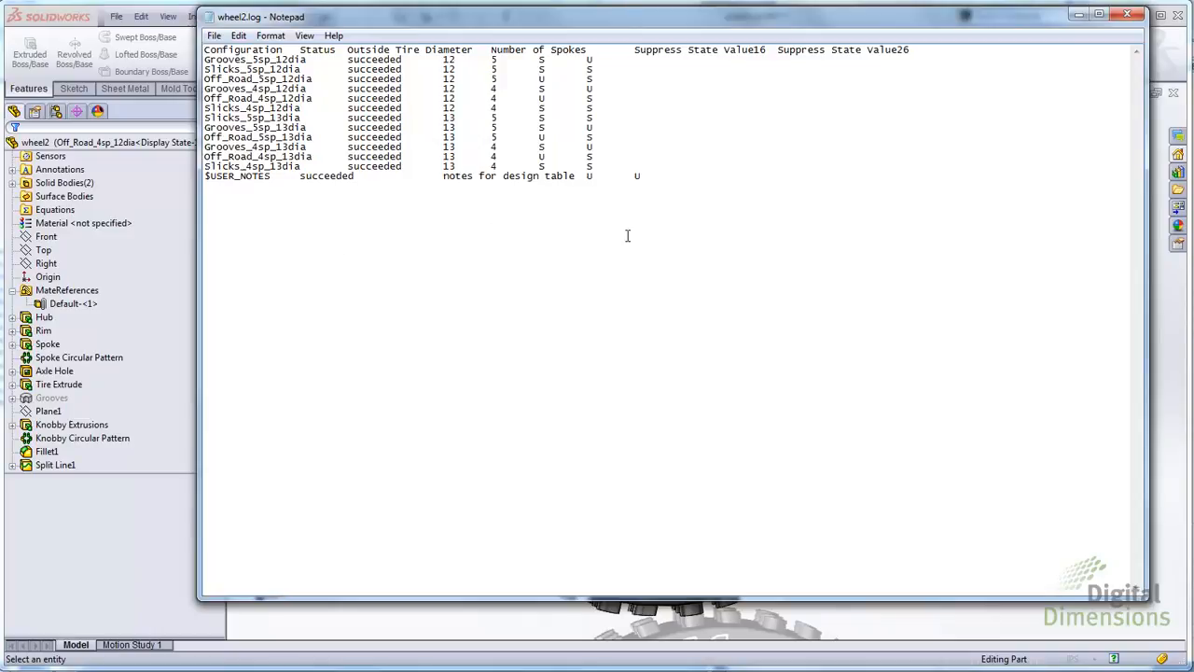
left_click(1127, 15)
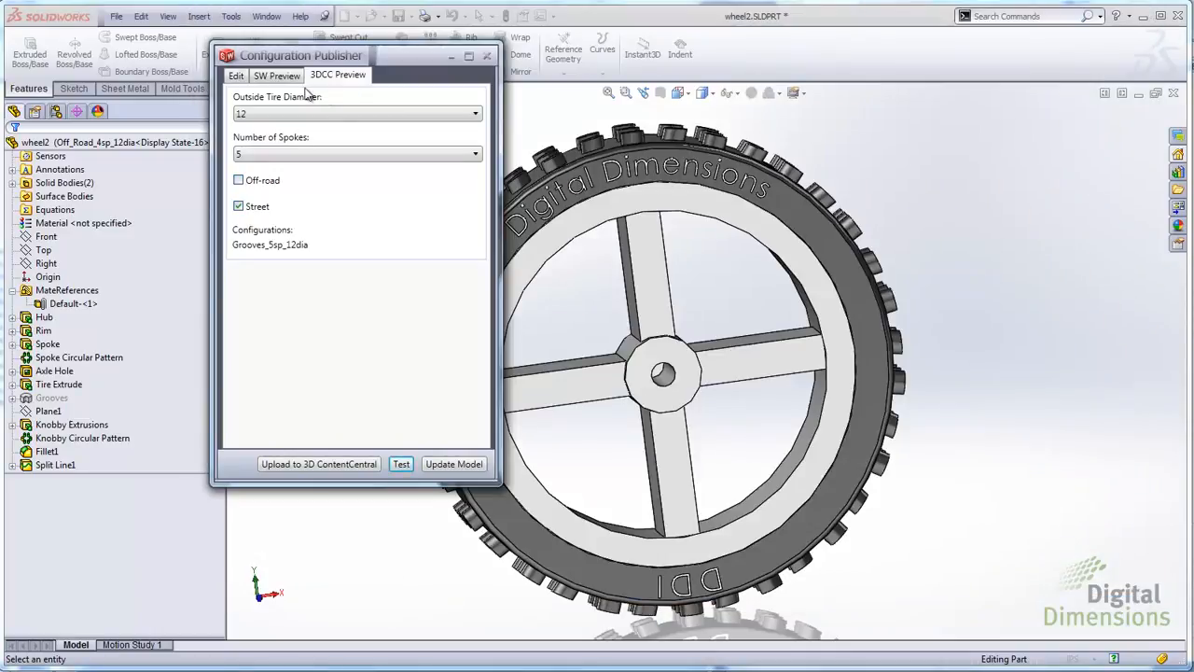
Step: Update the model from the SolidWorks preview to Grooves_5sp_12dia, and close the publisher, rebuilding the document
left_click(277, 76)
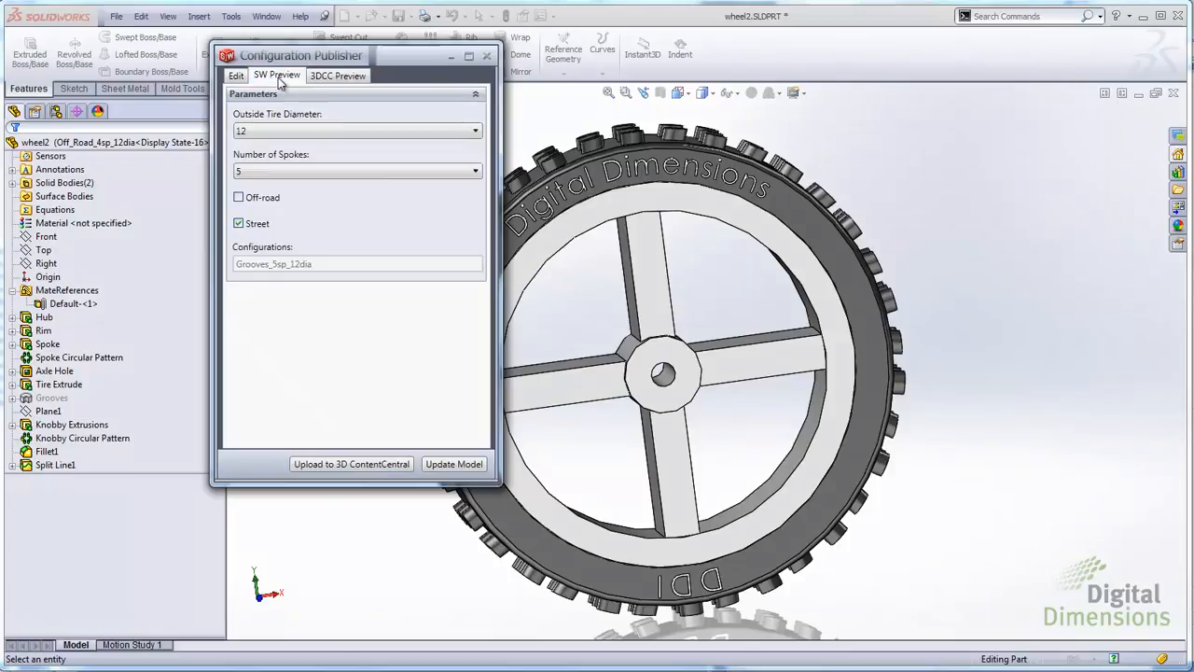
left_click(456, 464)
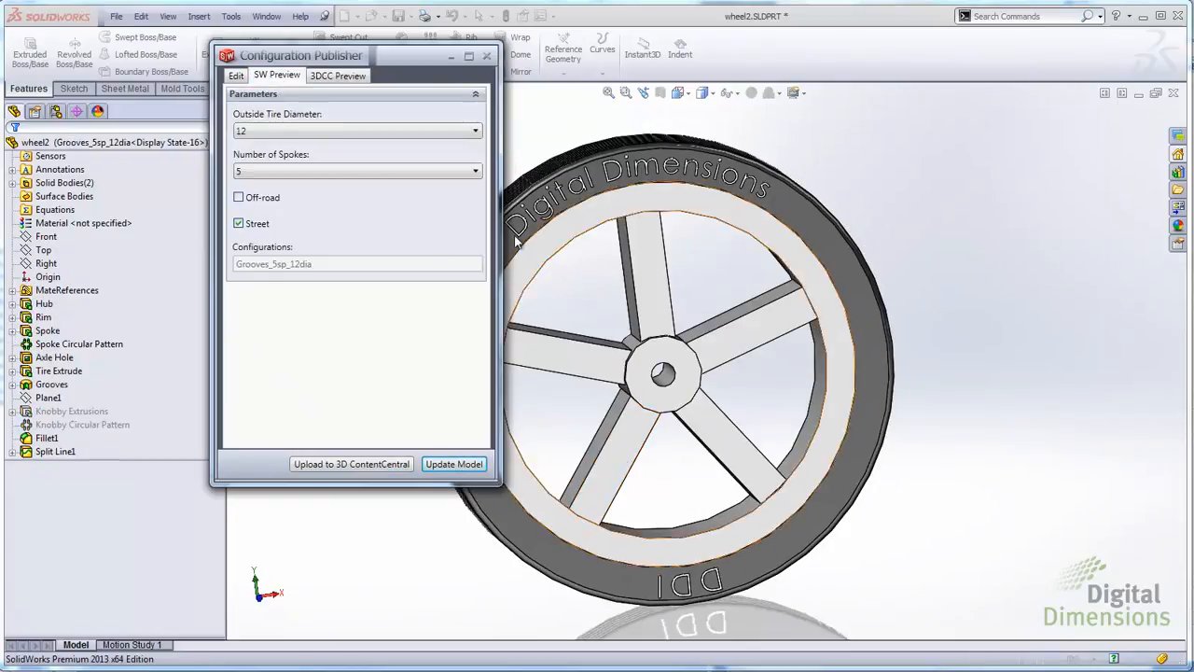
left_click_drag(397, 60, 418, 64)
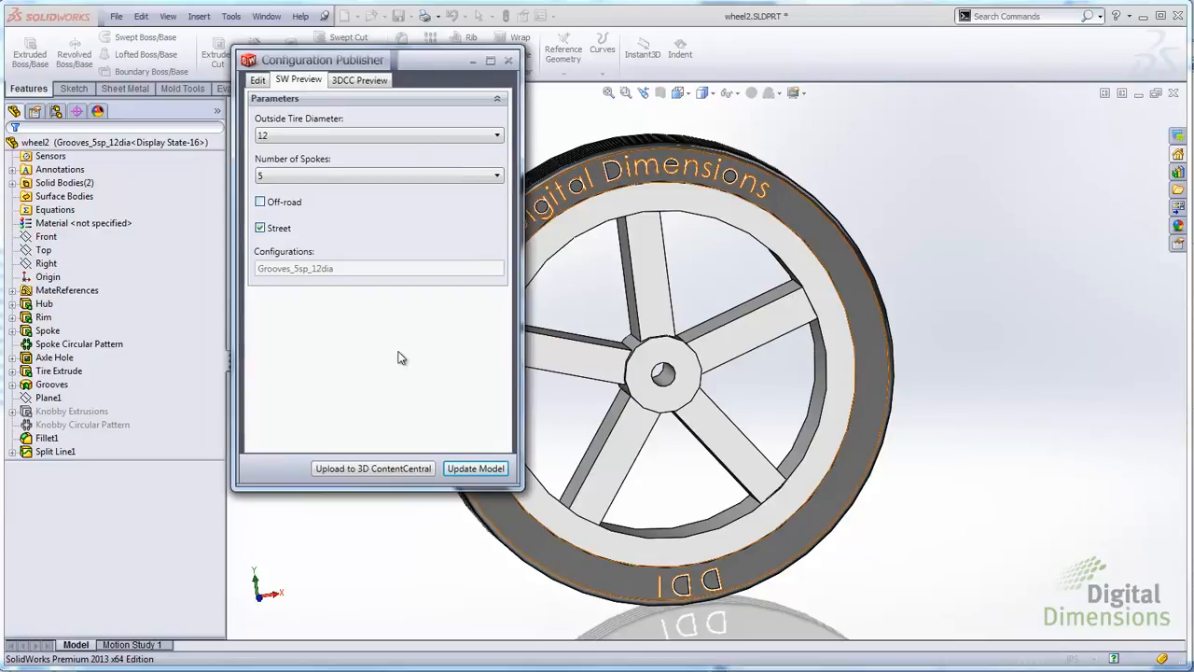
left_click(509, 61)
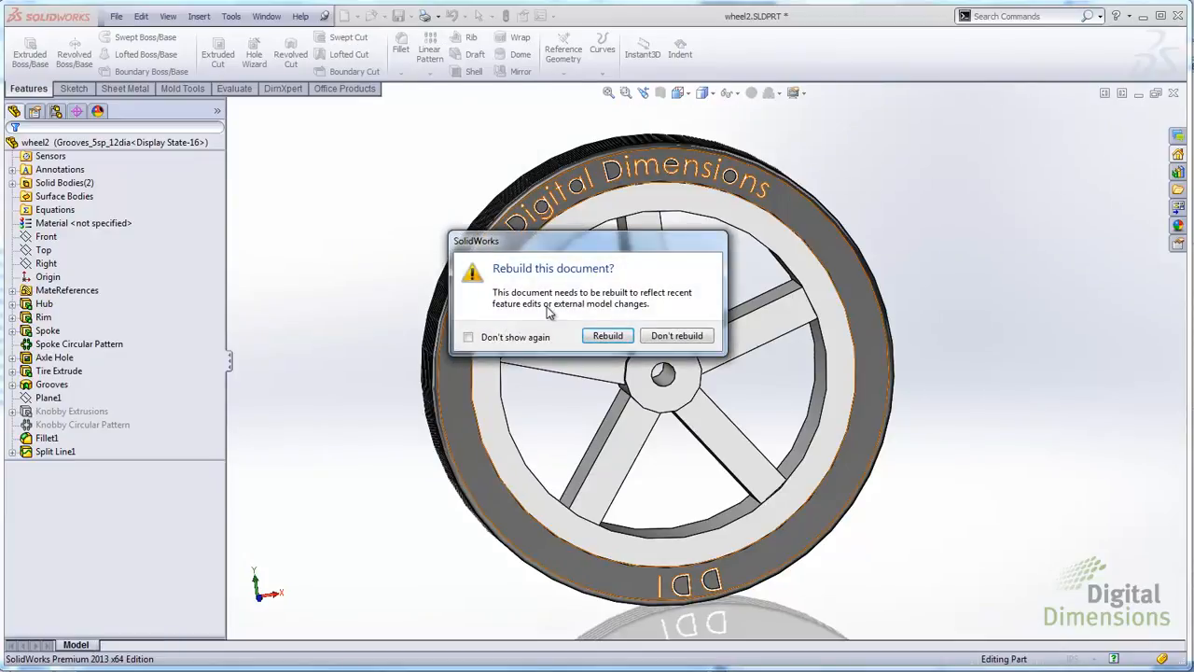
left_click(607, 335)
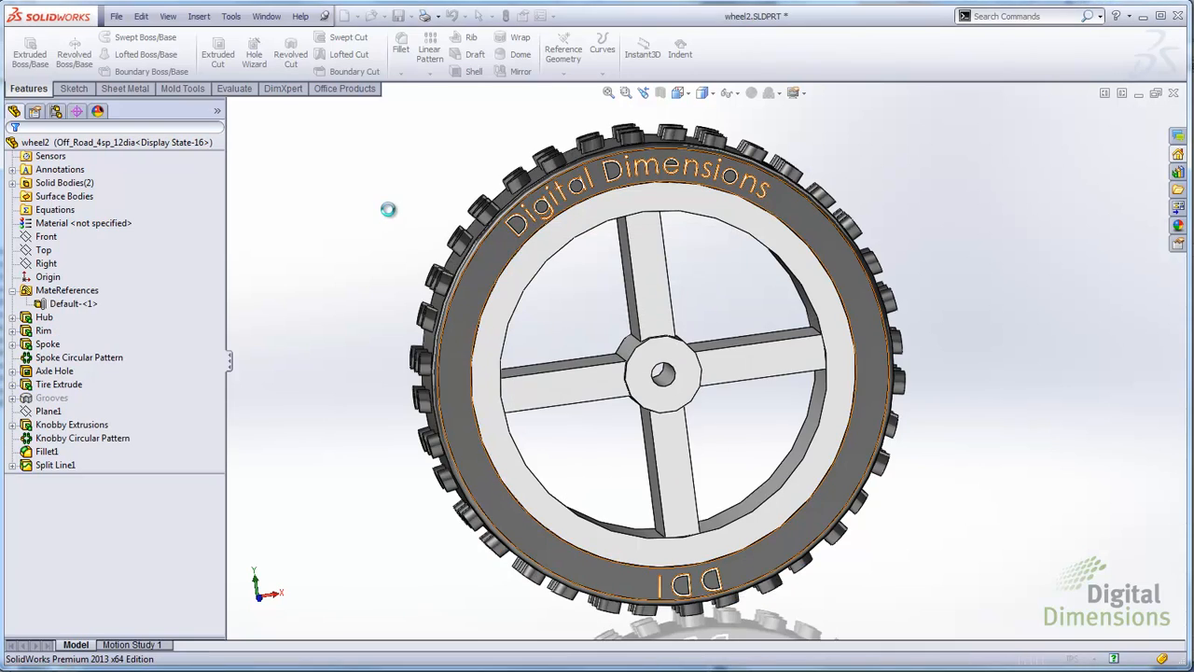
Step: Look over the rebuilt wheel and display its list of configurations
middle_click_drag(388, 209, 413, 262)
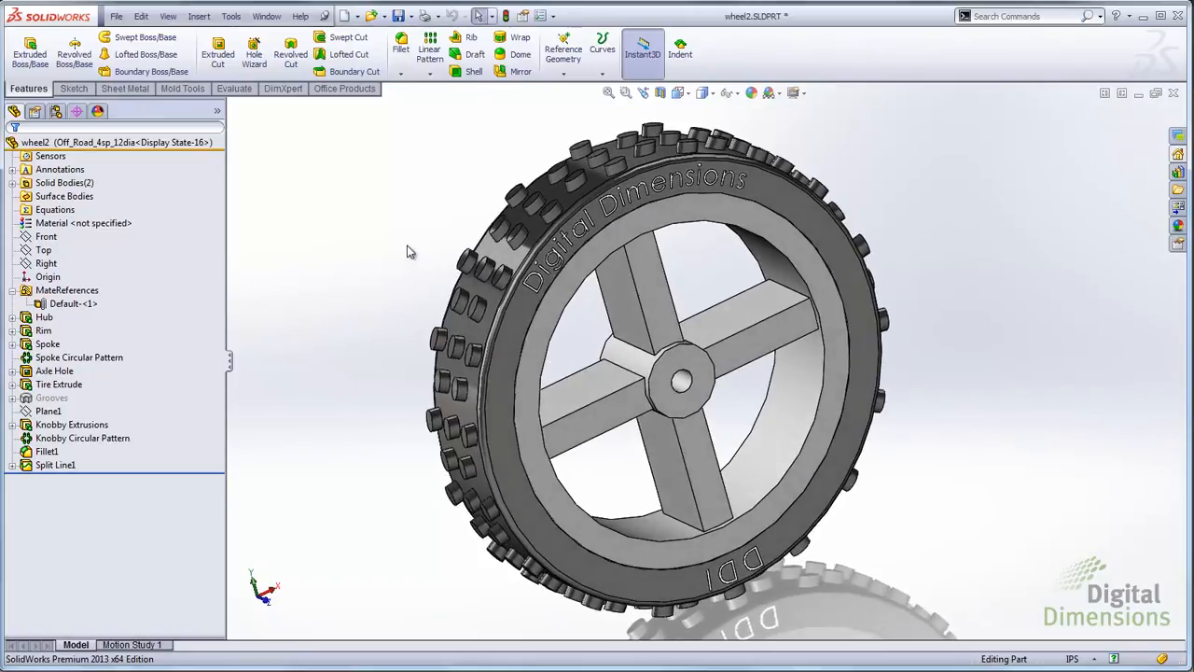
mouse_move(755, 392)
middle_mouse_down()
mouse_move(715, 397)
mouse_move(744, 407)
middle_mouse_up()
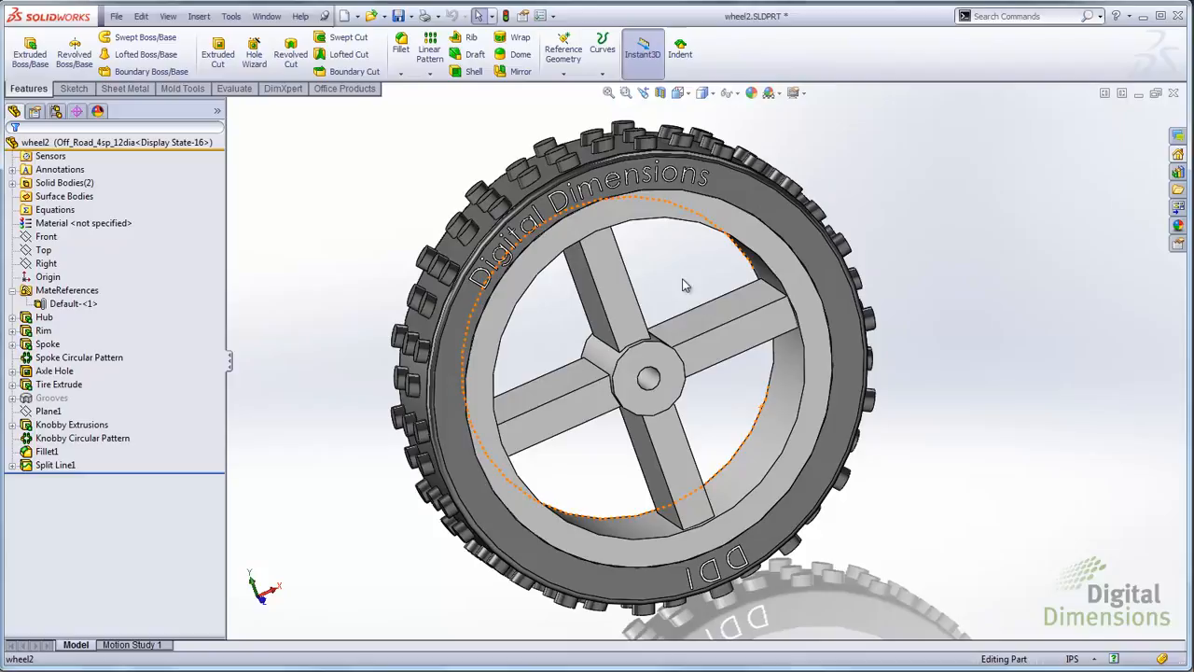
left_click(56, 111)
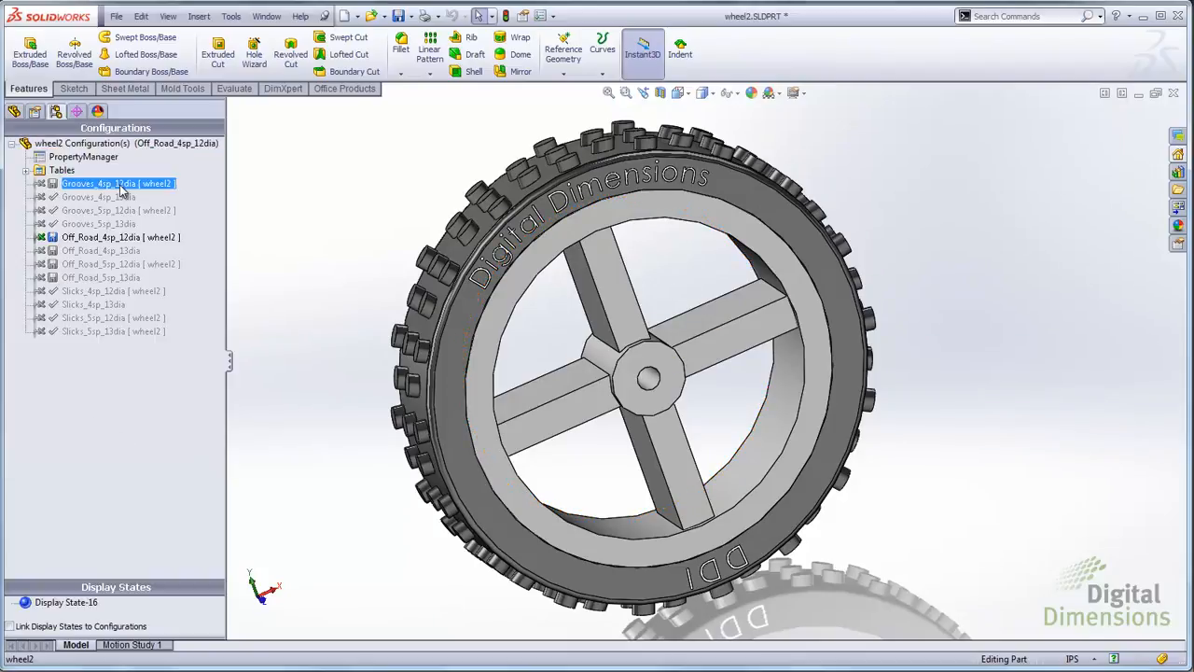
Step: Reopen the published PropertyManager form of wheel2 for editing, look it over, and close the Configuration Publisher
left_click(87, 158)
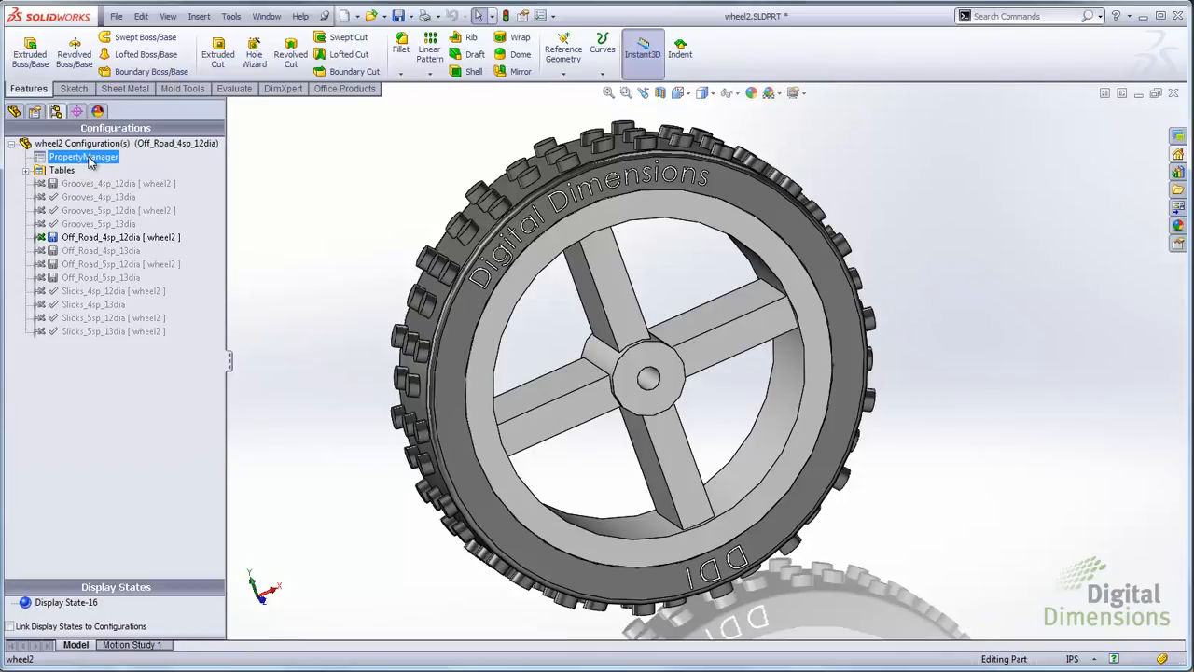
right_click(90, 161)
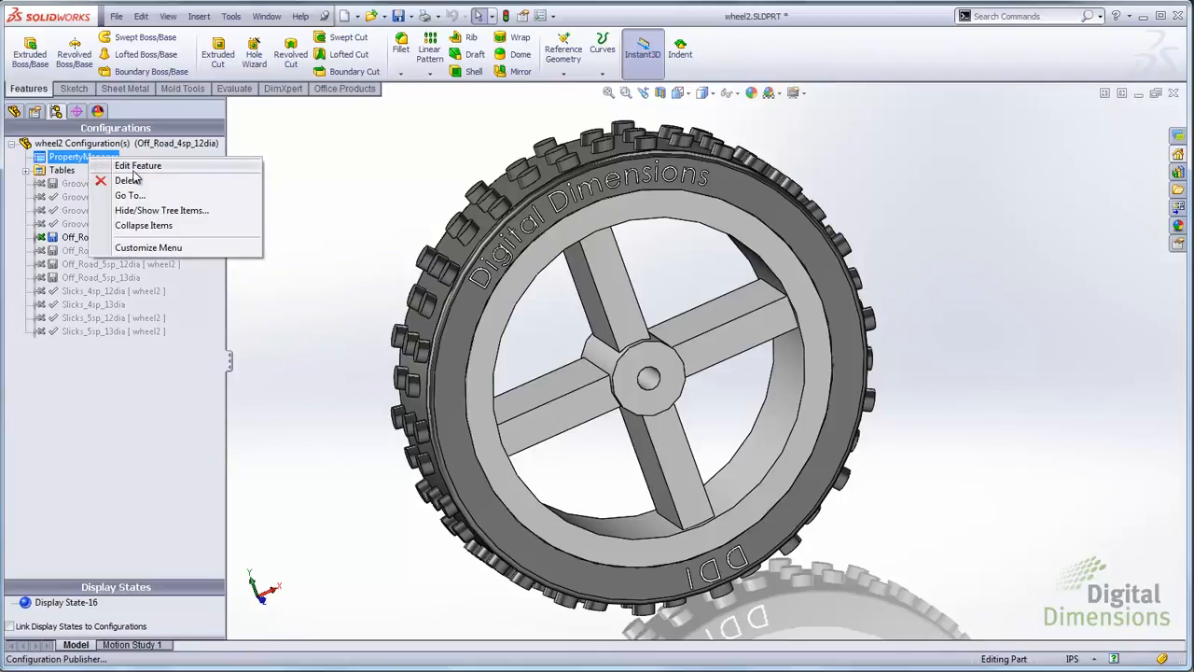
left_click(279, 222)
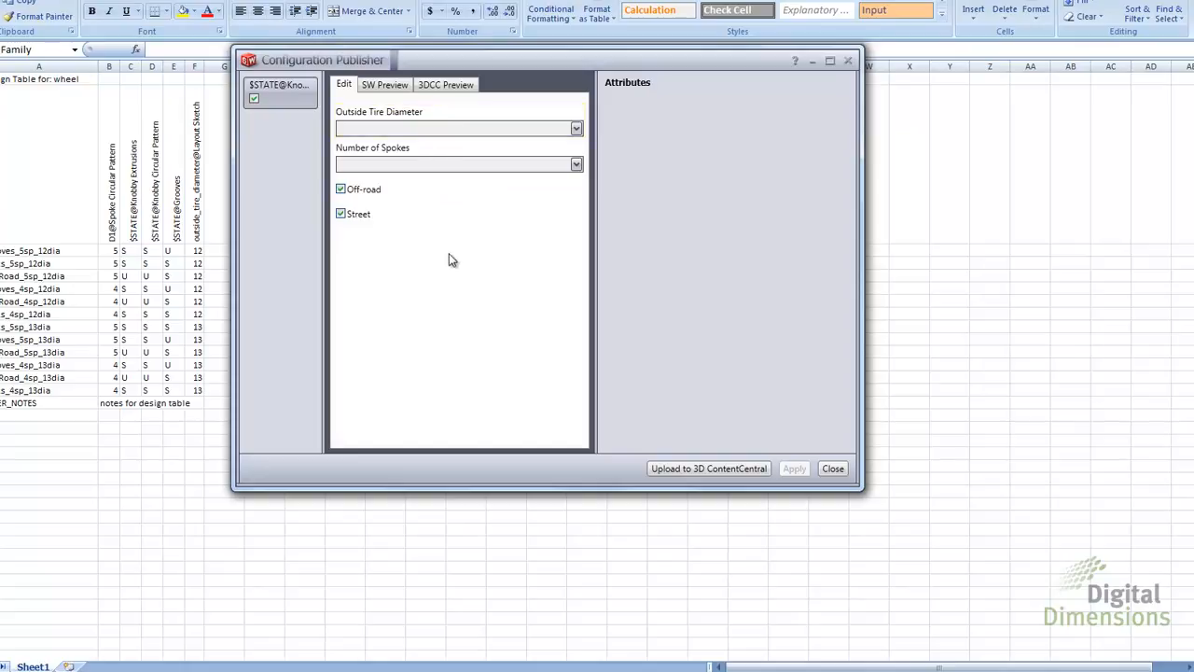
left_click(823, 466)
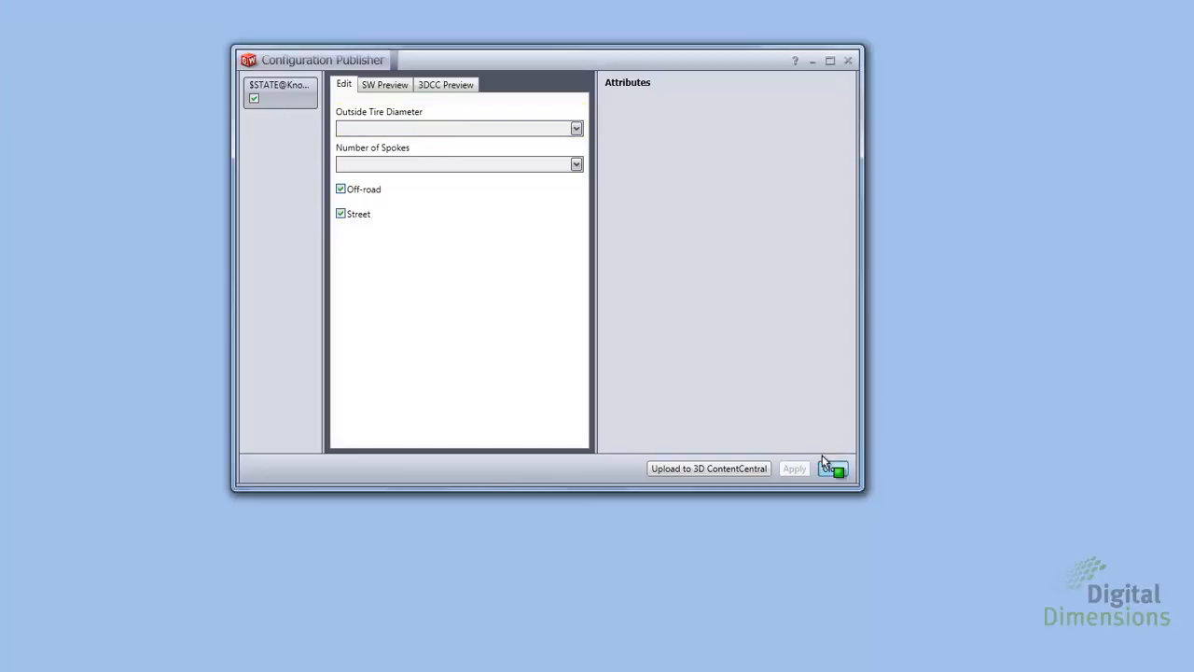
mouse_move(560, 363)
middle_mouse_down()
mouse_move(481, 350)
mouse_move(572, 377)
mouse_move(560, 370)
middle_mouse_up()
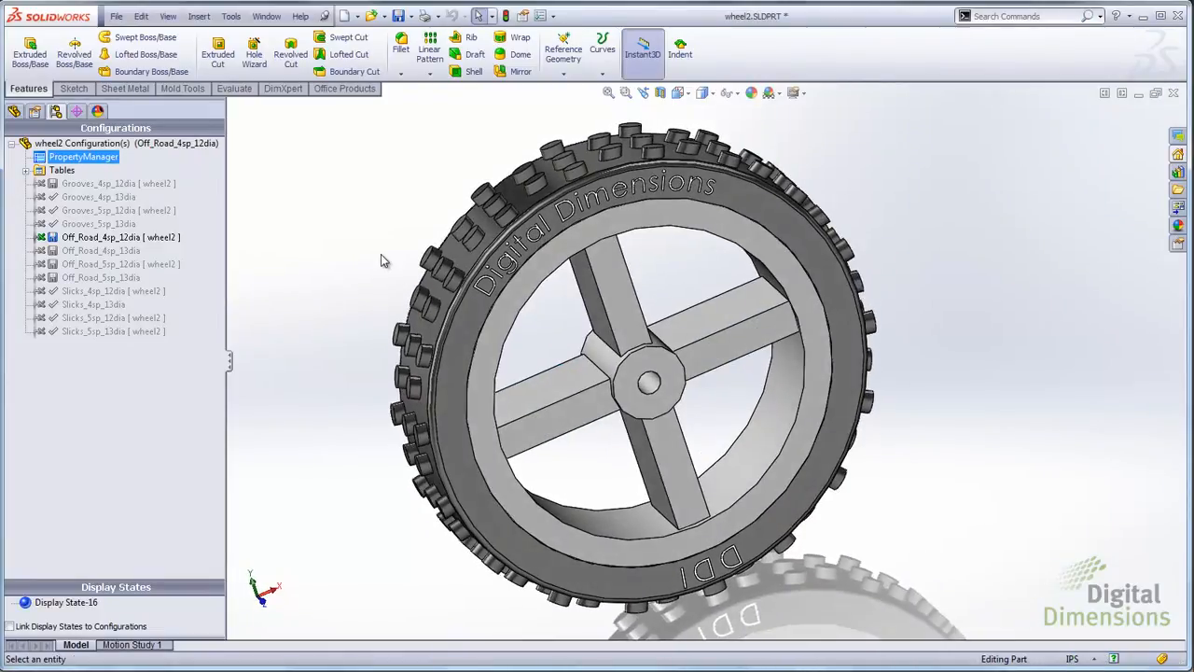
Step: Switch to the Soapbox assembly and examine the front axle stub where a wheel attaches
key("ctrl+Tab")
key("ctrl+Tab")
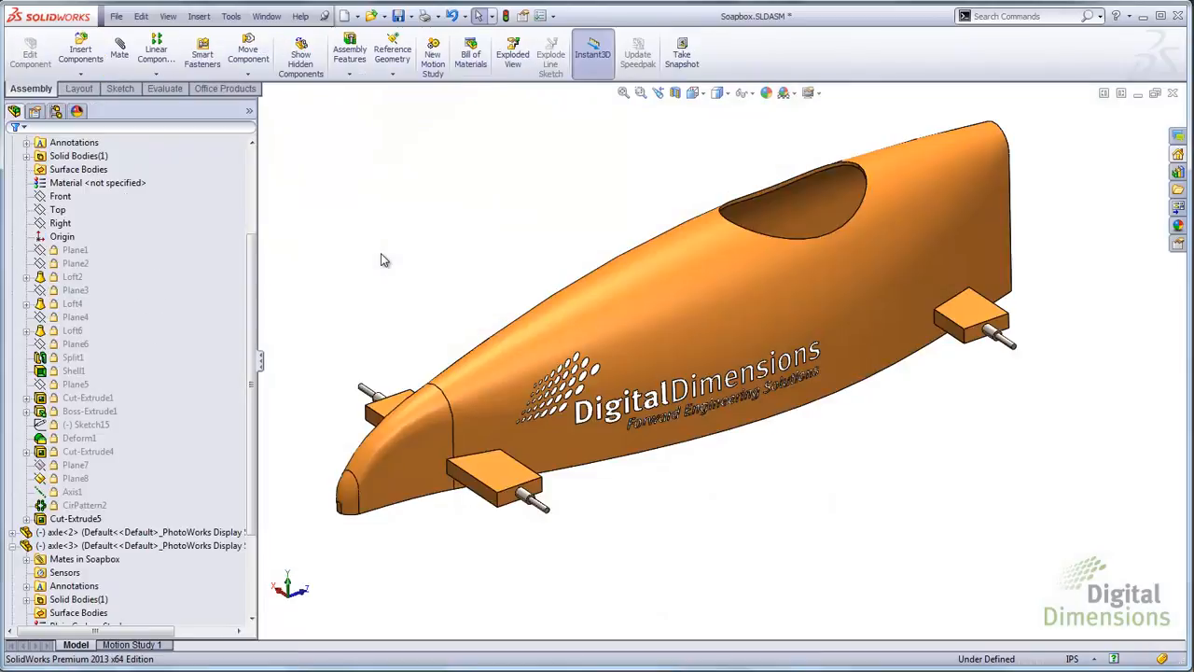
middle_click_drag(653, 373, 631, 443)
scroll(541, 471, "down", 8)
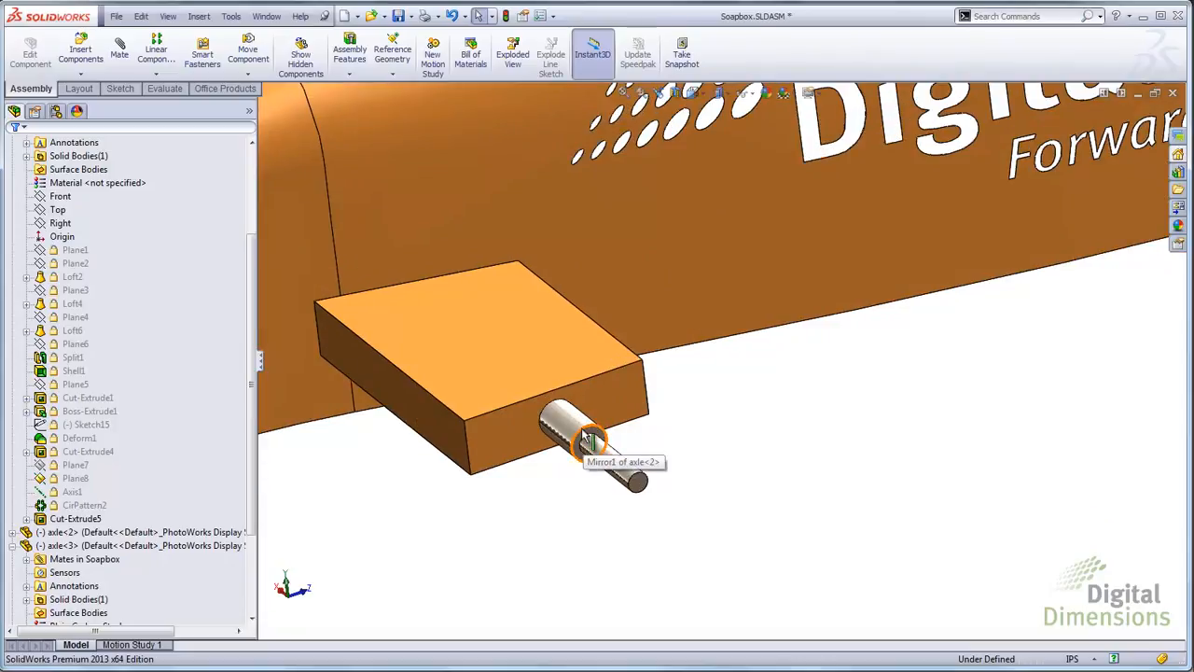
scroll(671, 449, "up", 2)
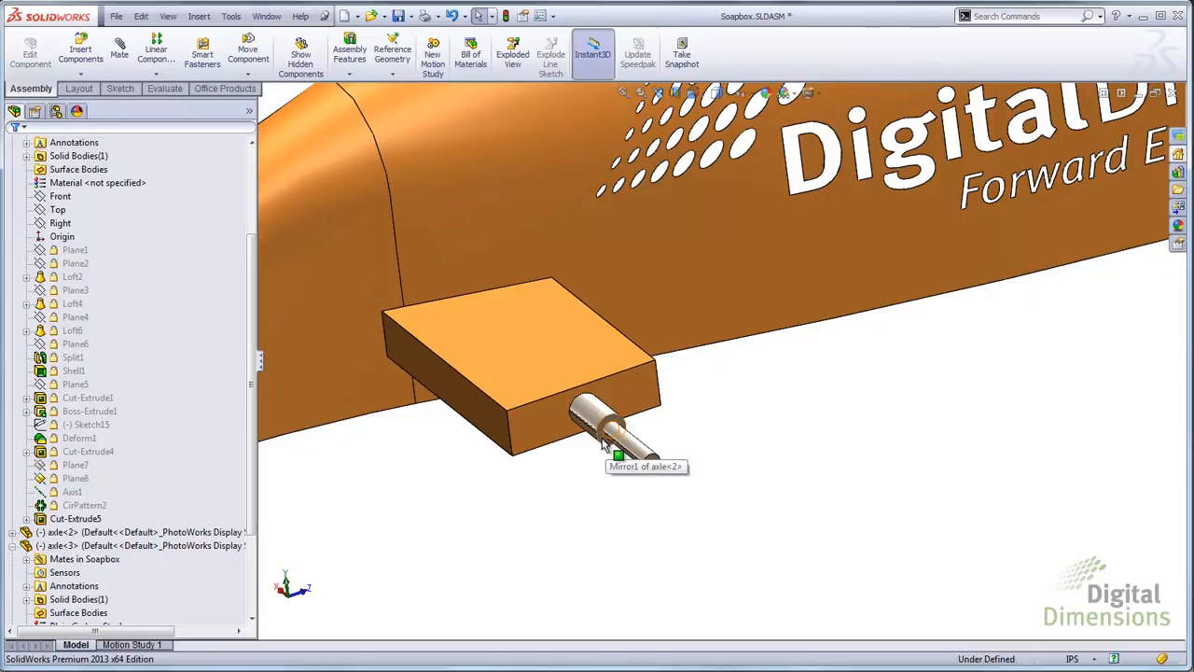
scroll(751, 437, "up", 5)
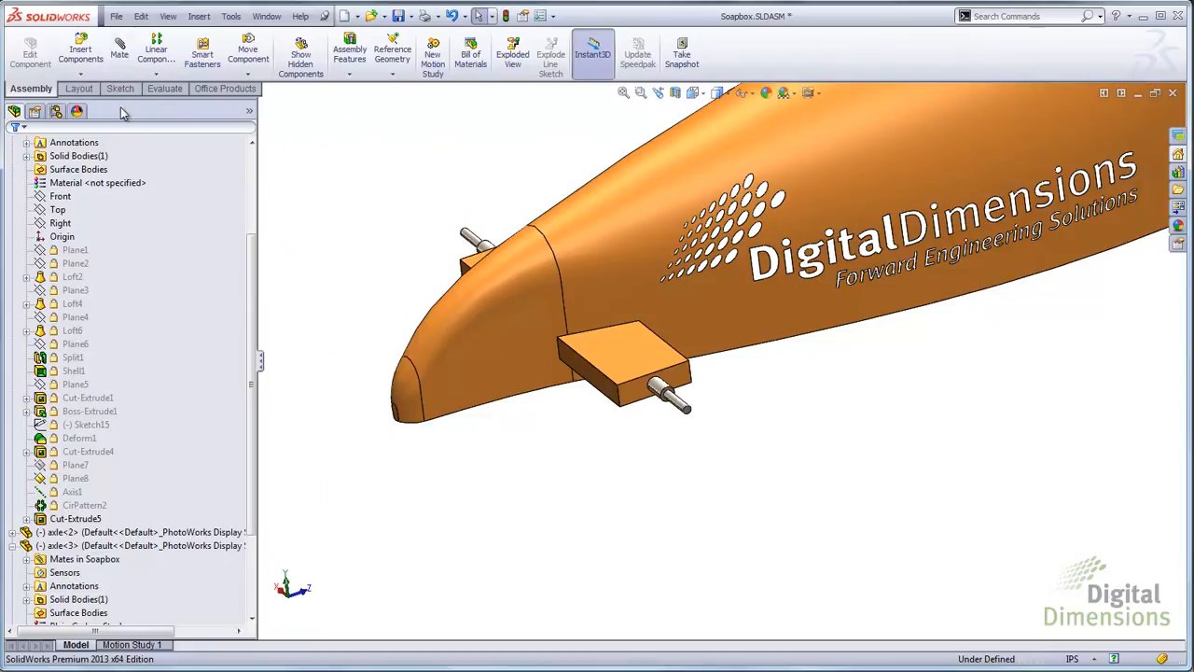
Step: Insert the open wheel part as an existing component, snapping it onto the front axle end through its mate references
left_click(82, 74)
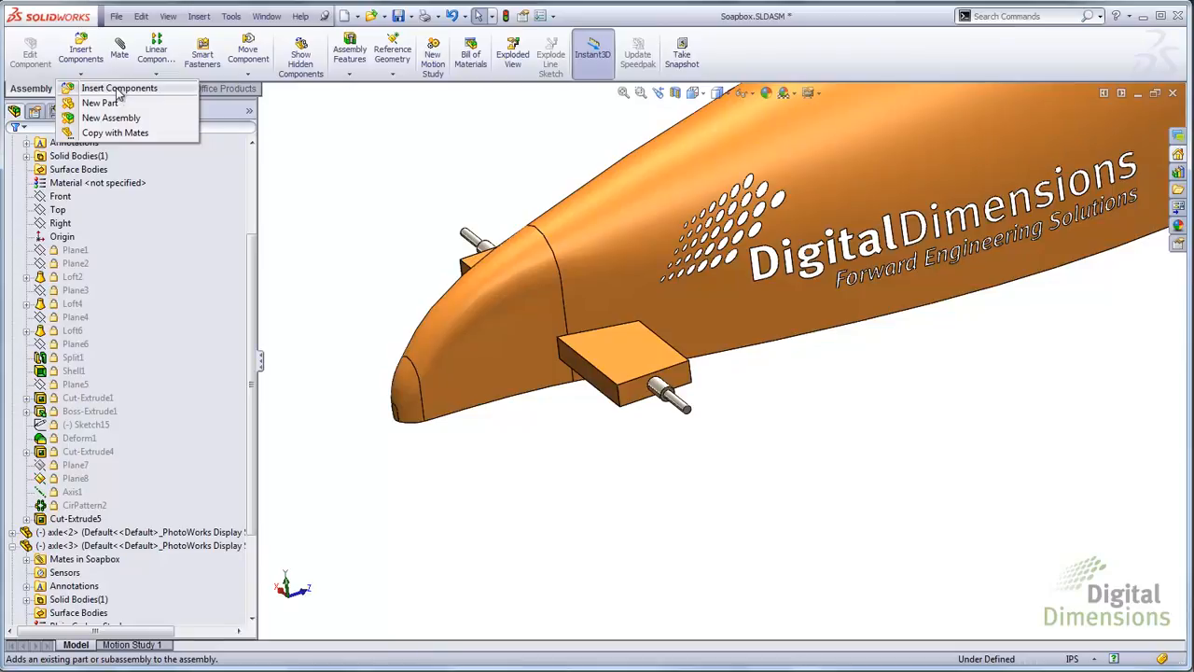
left_click(199, 16)
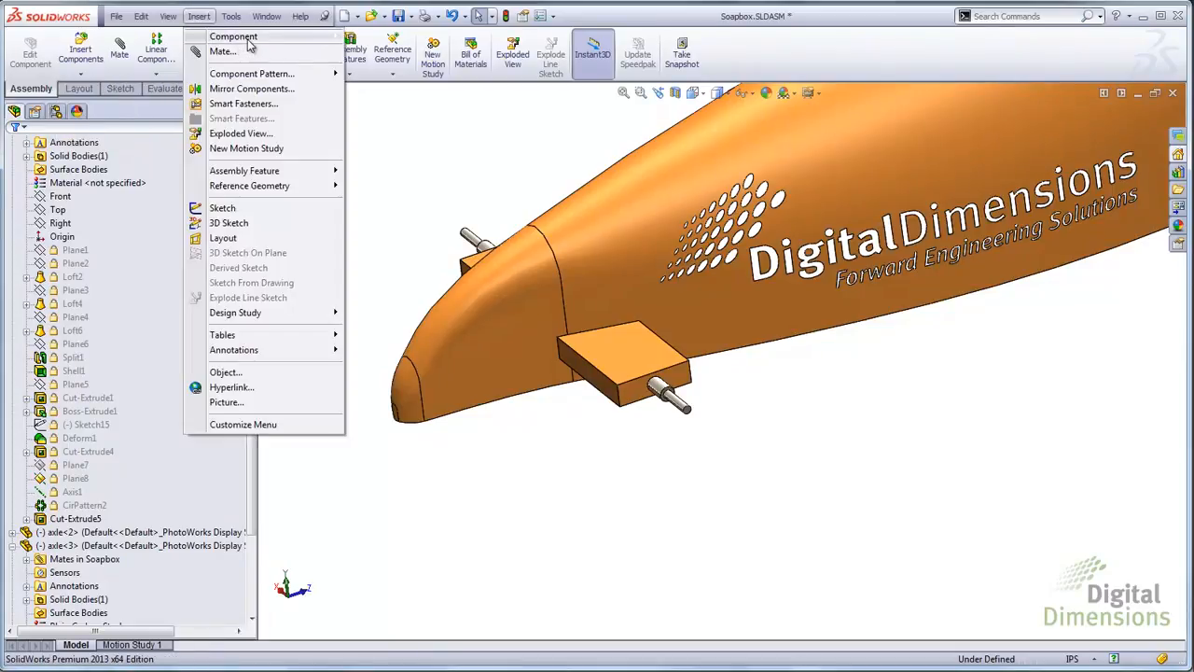
mouse_move(250, 37)
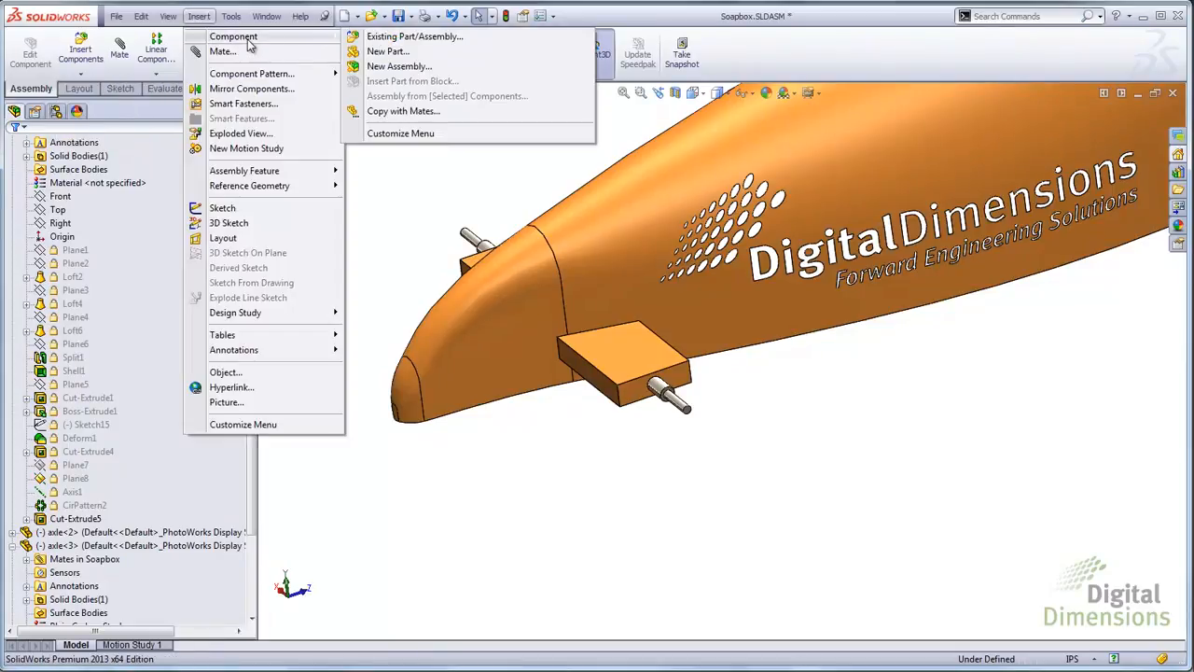
left_click(428, 39)
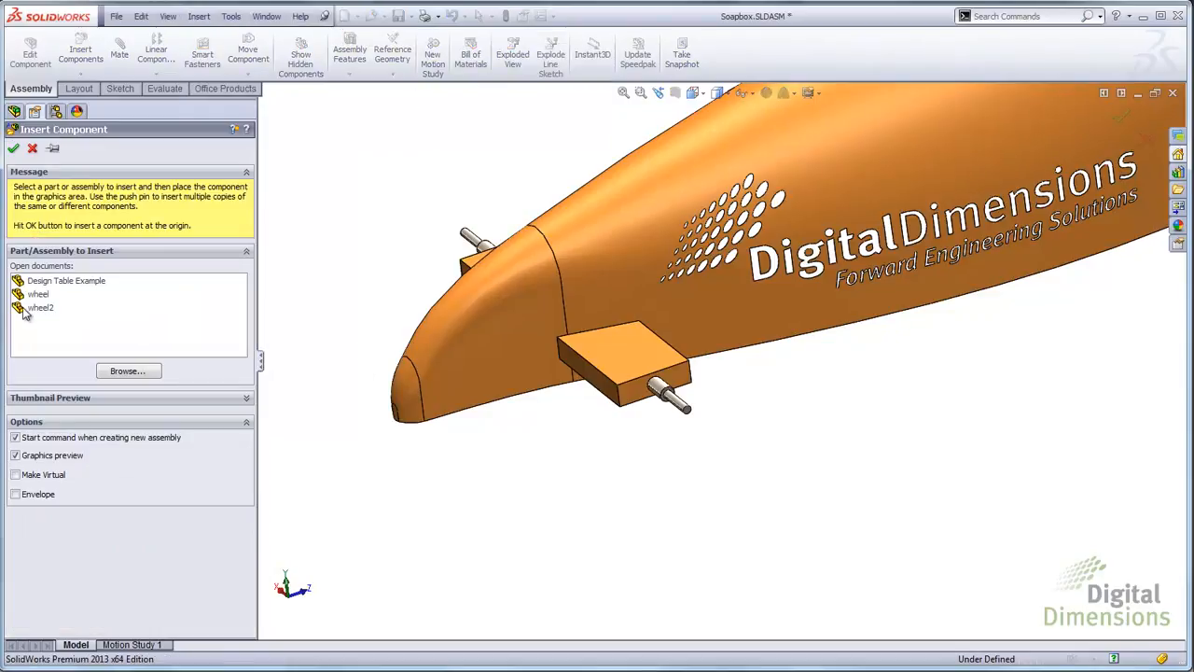
left_click(39, 295)
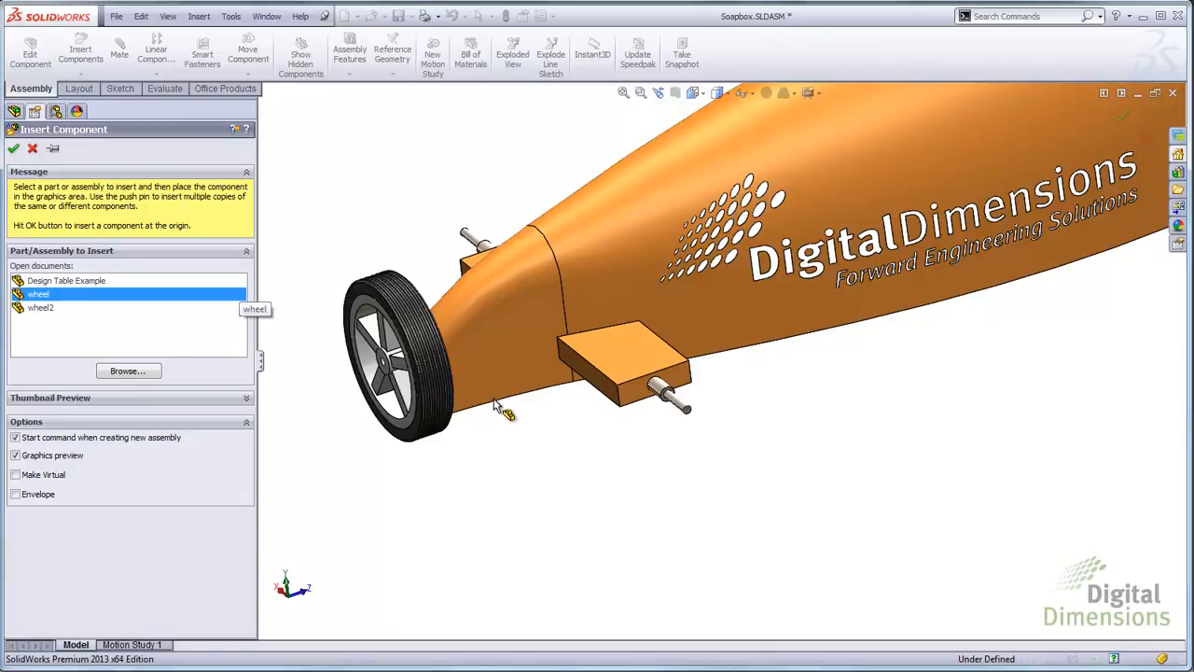
scroll(653, 406, "down", 8)
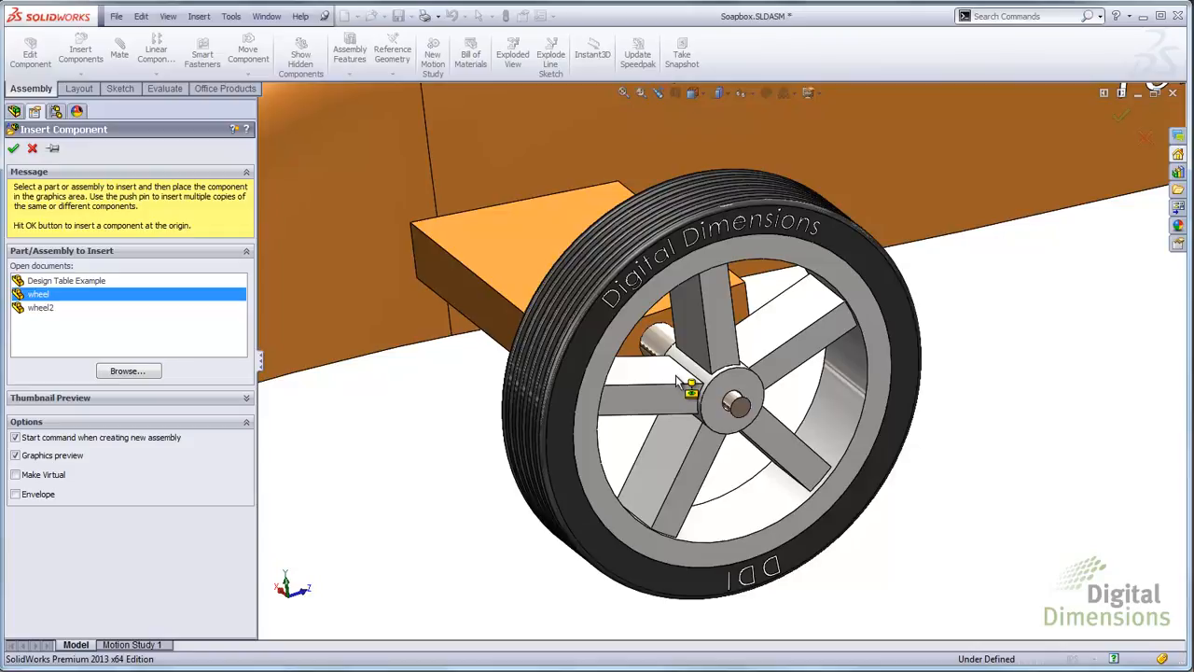
left_click(675, 375)
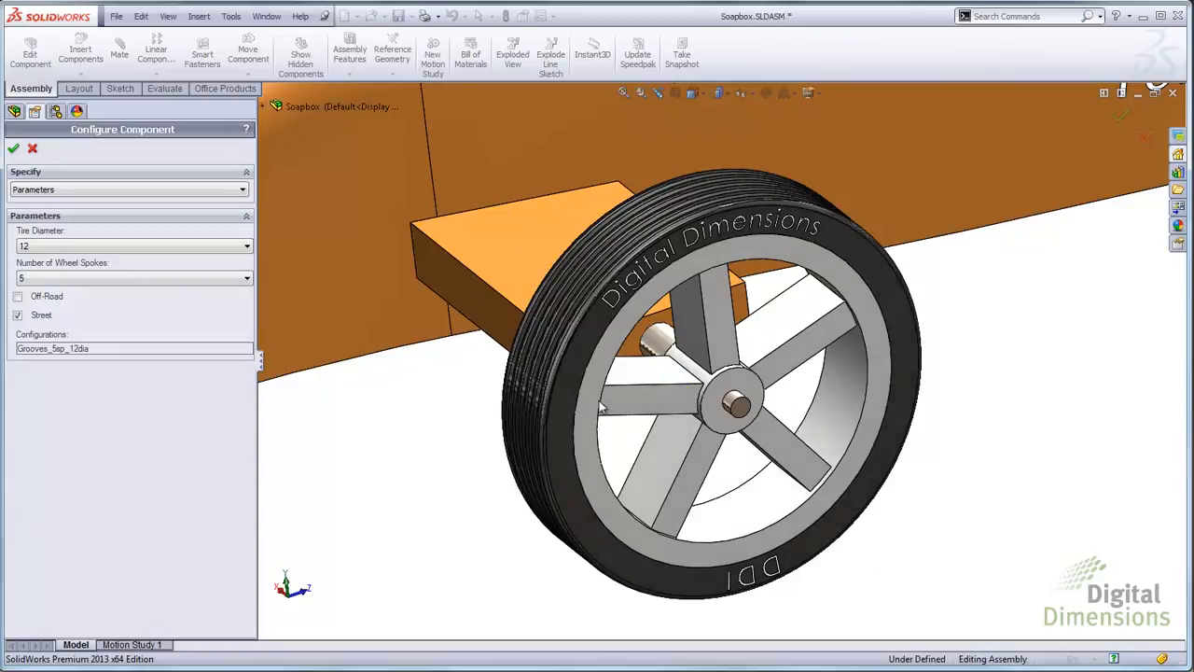
Step: Specify the wheel by Configuration Name to review the available configurations, and return to specifying it by Parameters
left_click(118, 190)
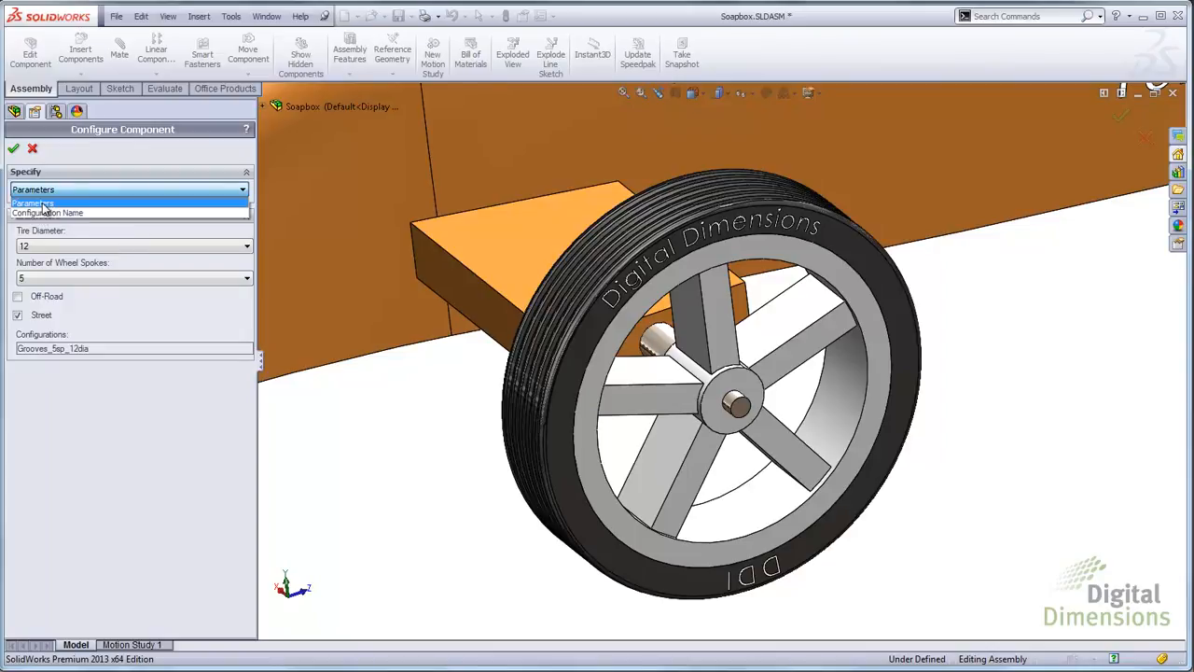
left_click(44, 204)
left_click(114, 197)
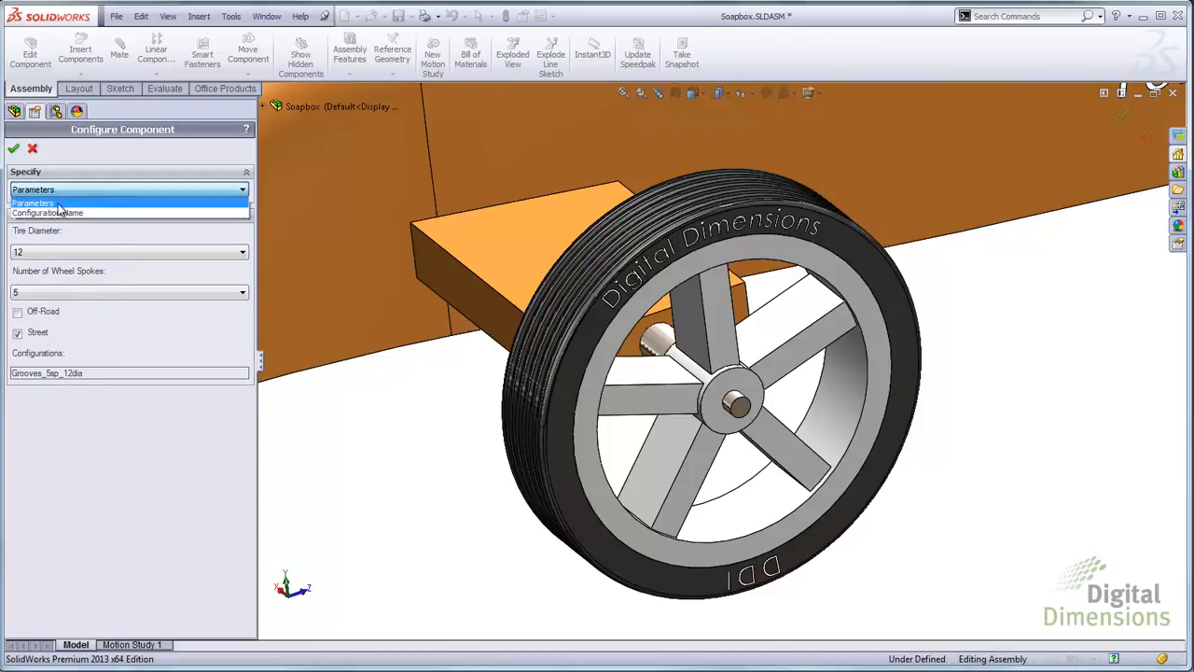
left_click(54, 214)
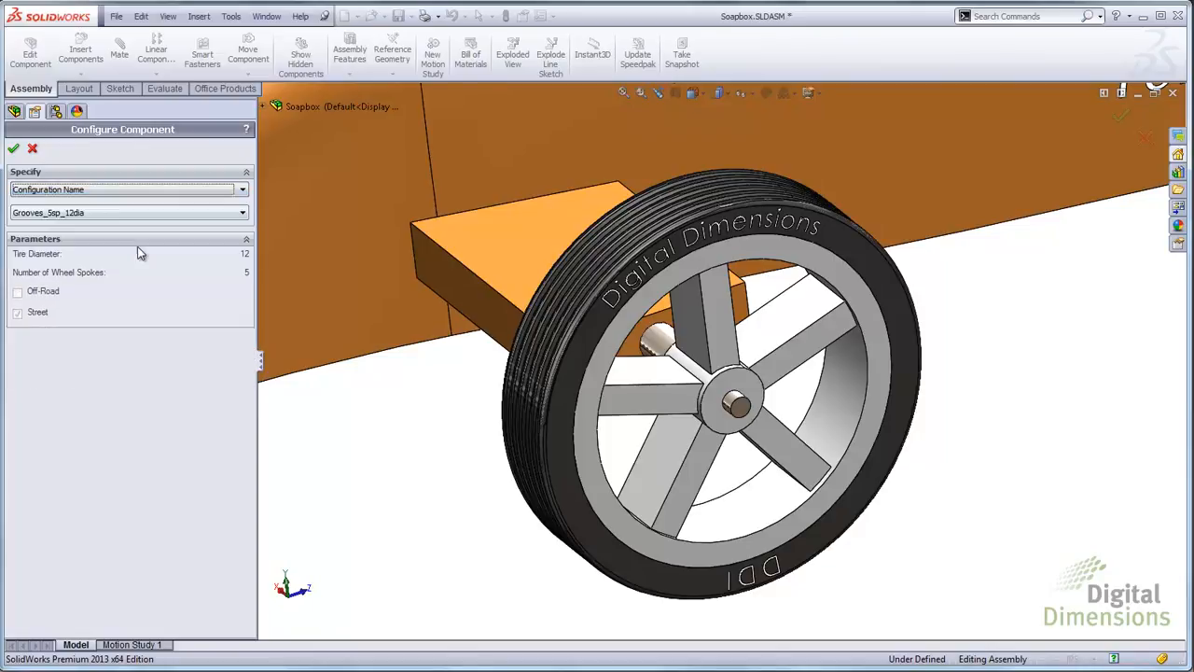
left_click(241, 213)
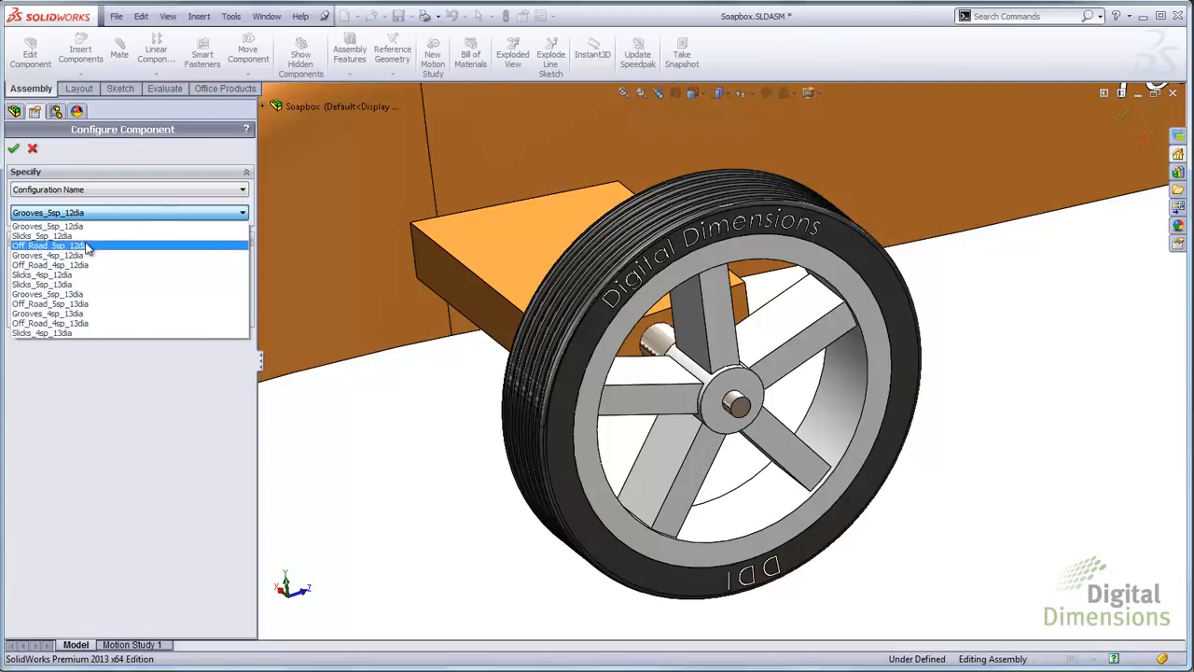
left_click(106, 192)
left_click(107, 191)
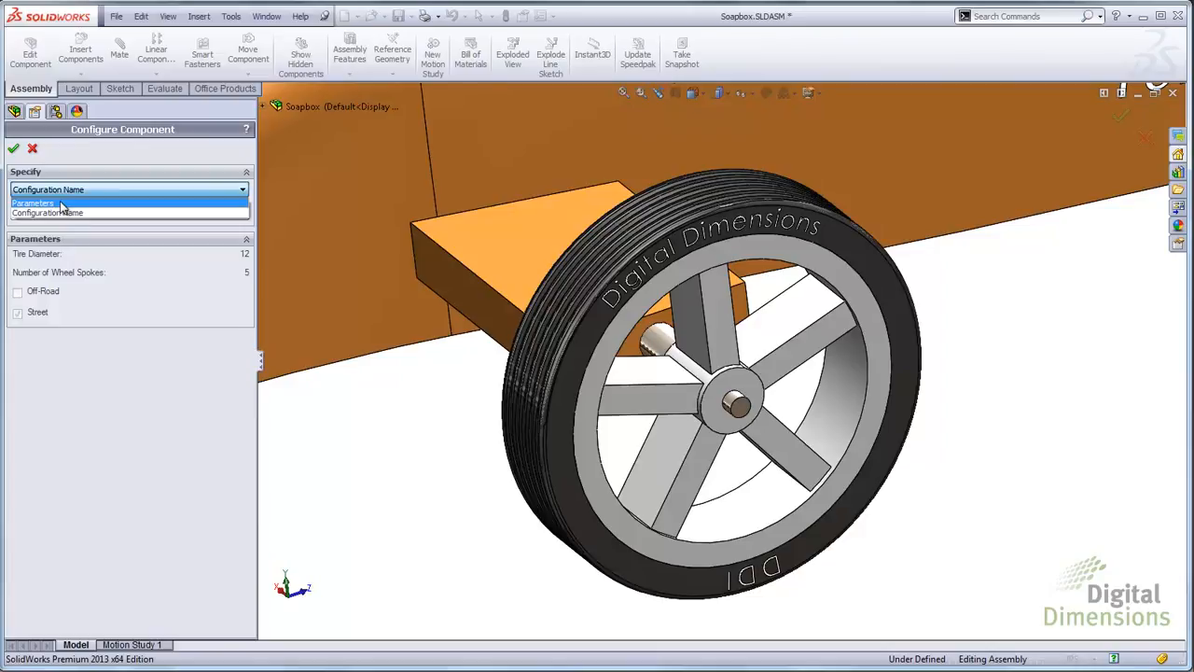
left_click(64, 203)
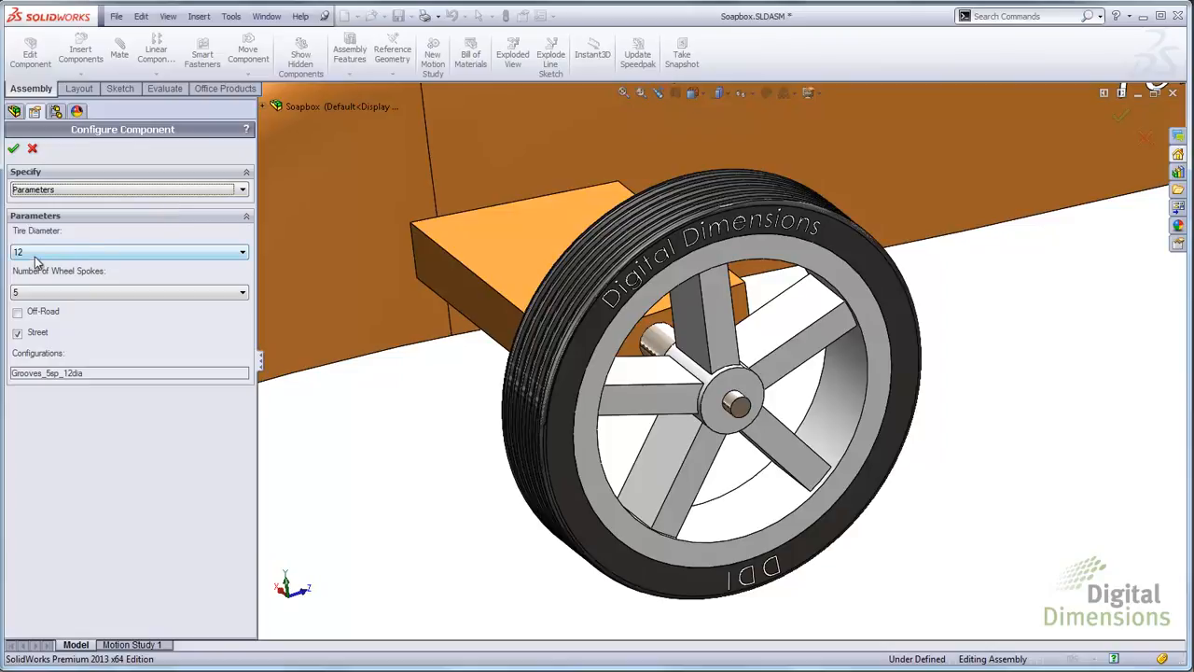
Step: Compare tire diameters 12 and 13 on the inserted wheel, leaving the Tire Diameter set to 13
left_click(108, 251)
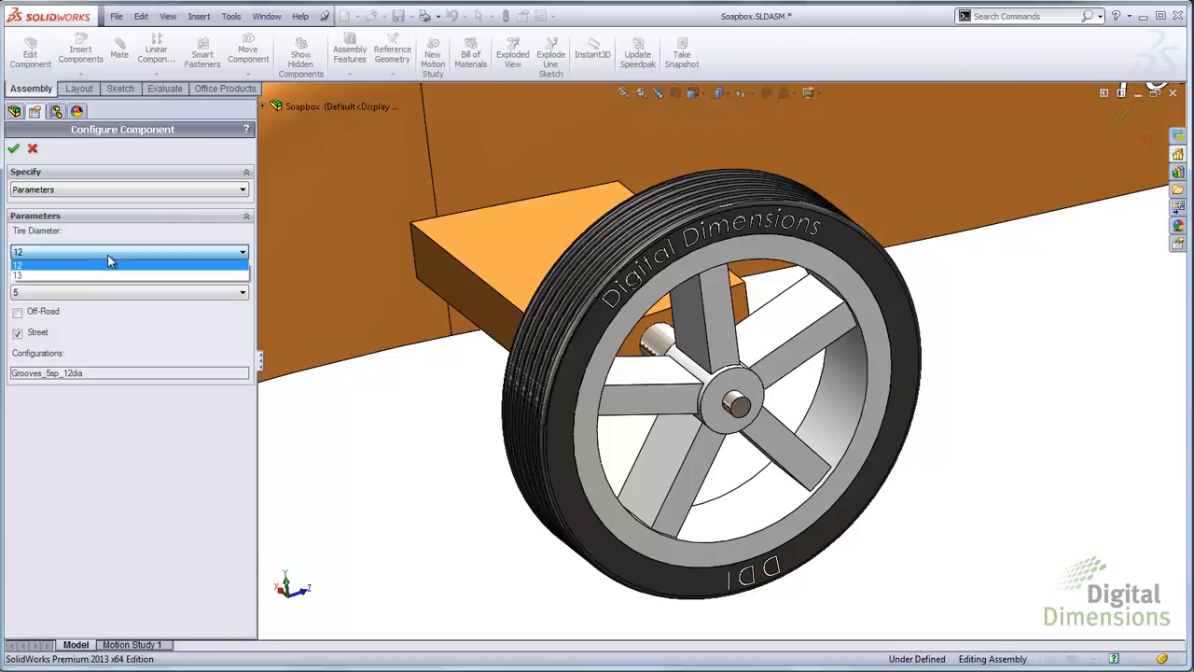
left_click(23, 277)
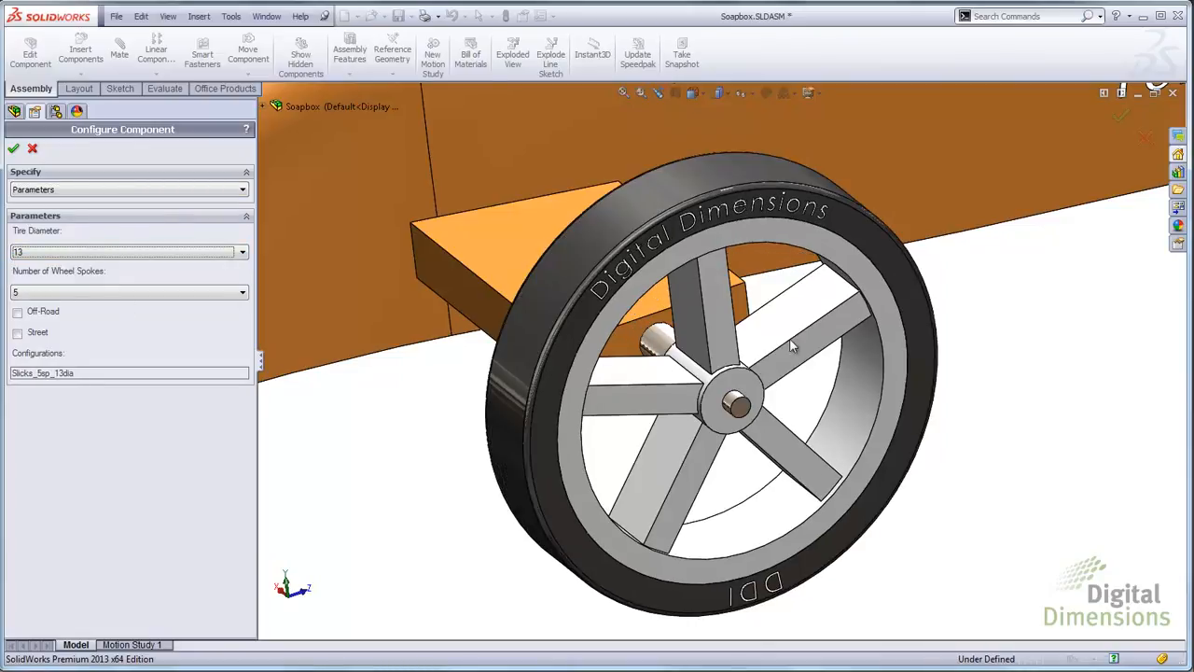
scroll(836, 340, "down", 2)
left_click(93, 251)
left_click(36, 267)
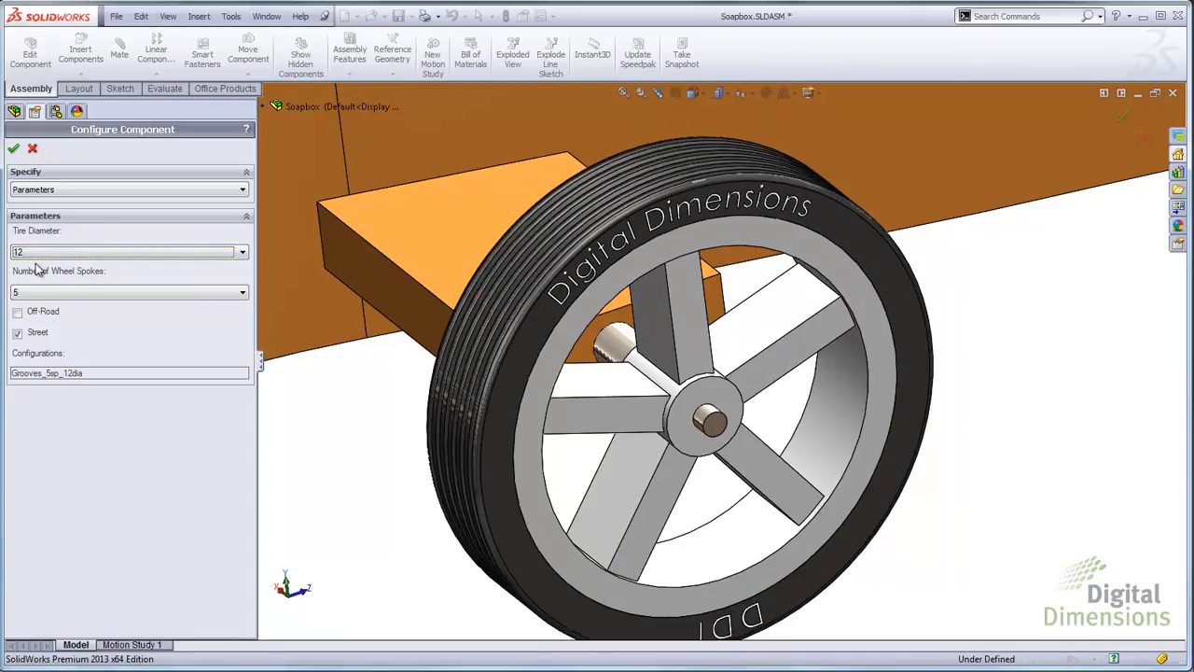
left_click(42, 253)
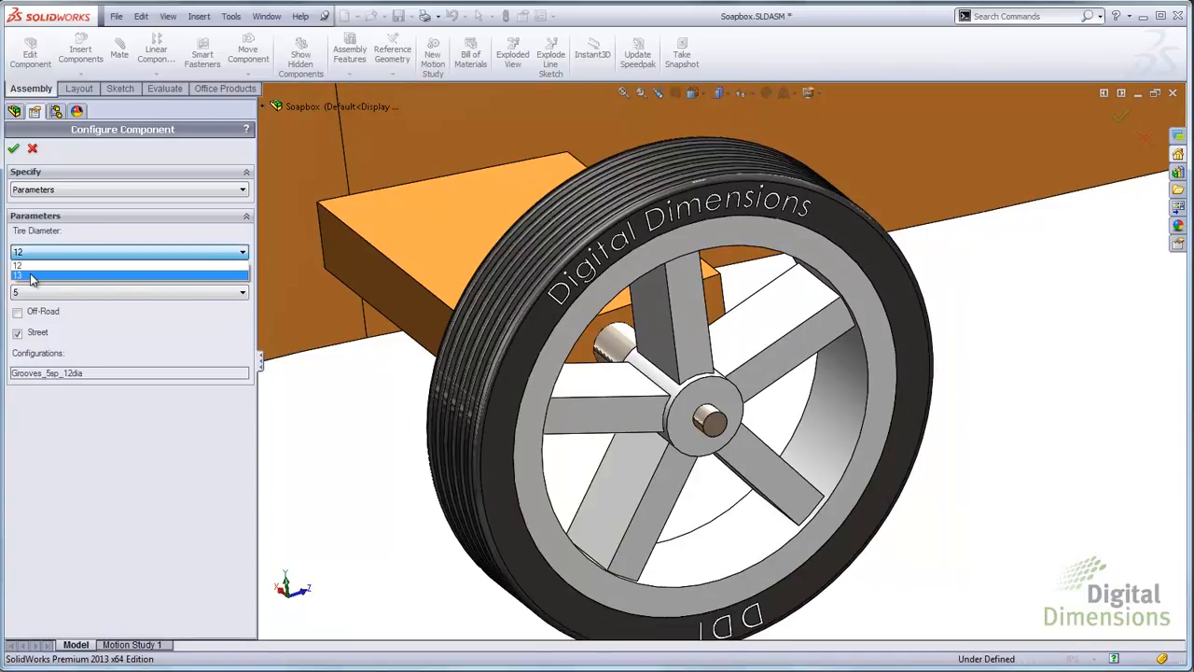
left_click(32, 278)
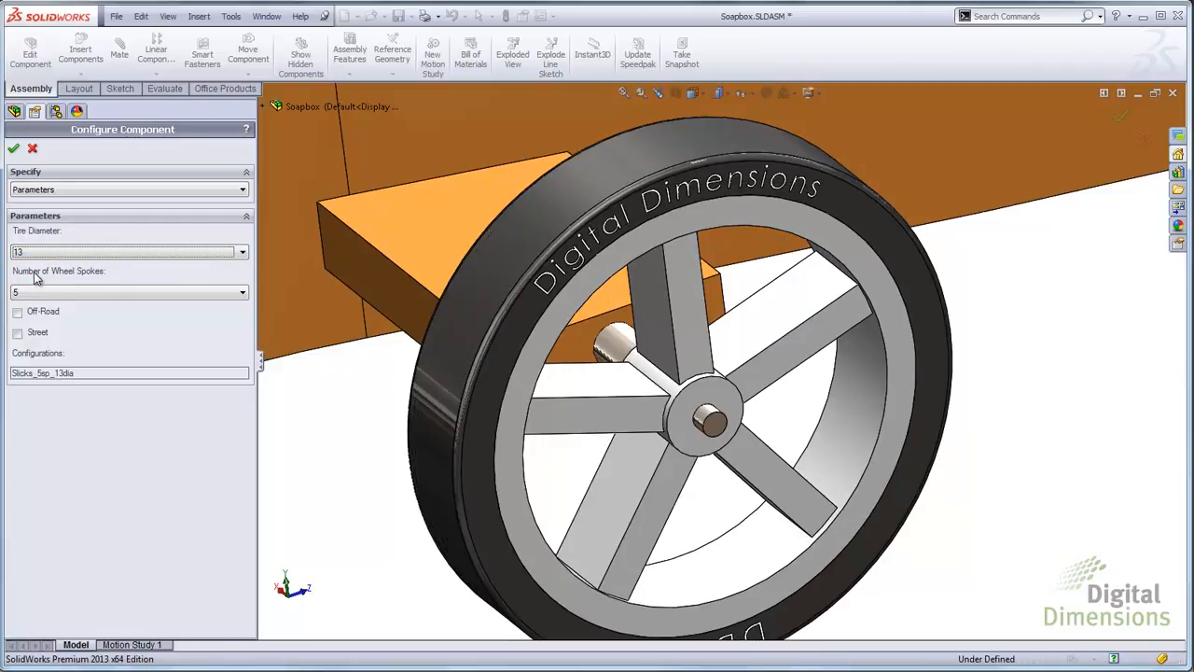
Step: Try 4 as the Number of Wheel Spokes and return it to 5
left_click(110, 293)
left_click(15, 306)
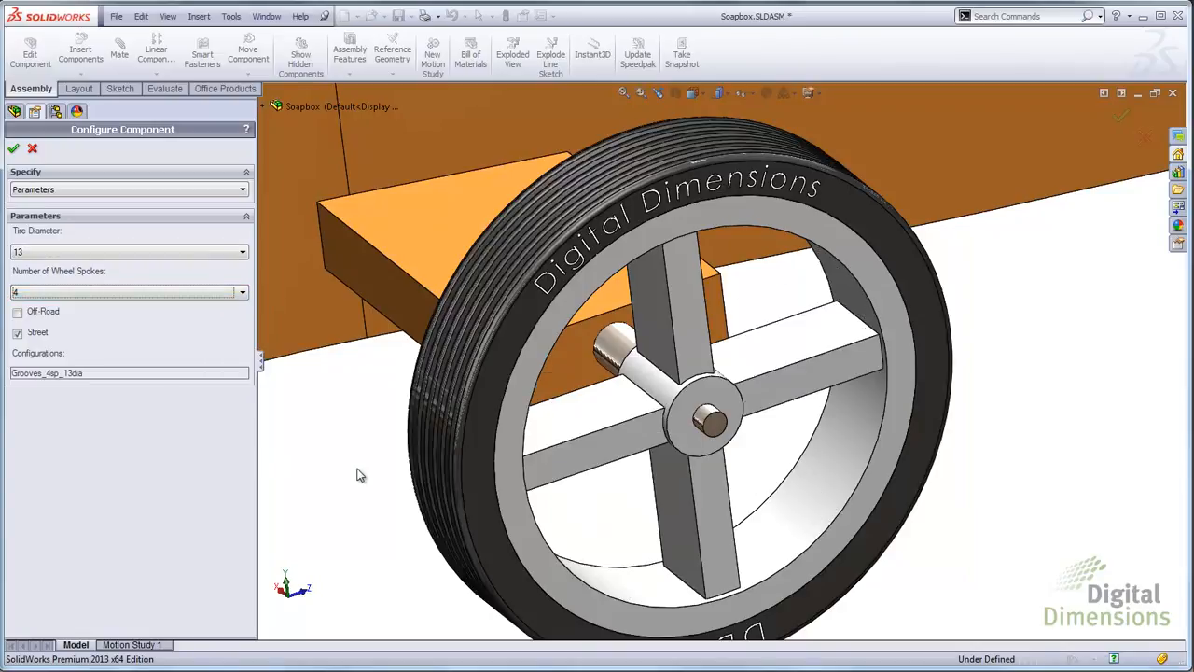
left_click(105, 293)
left_click(44, 316)
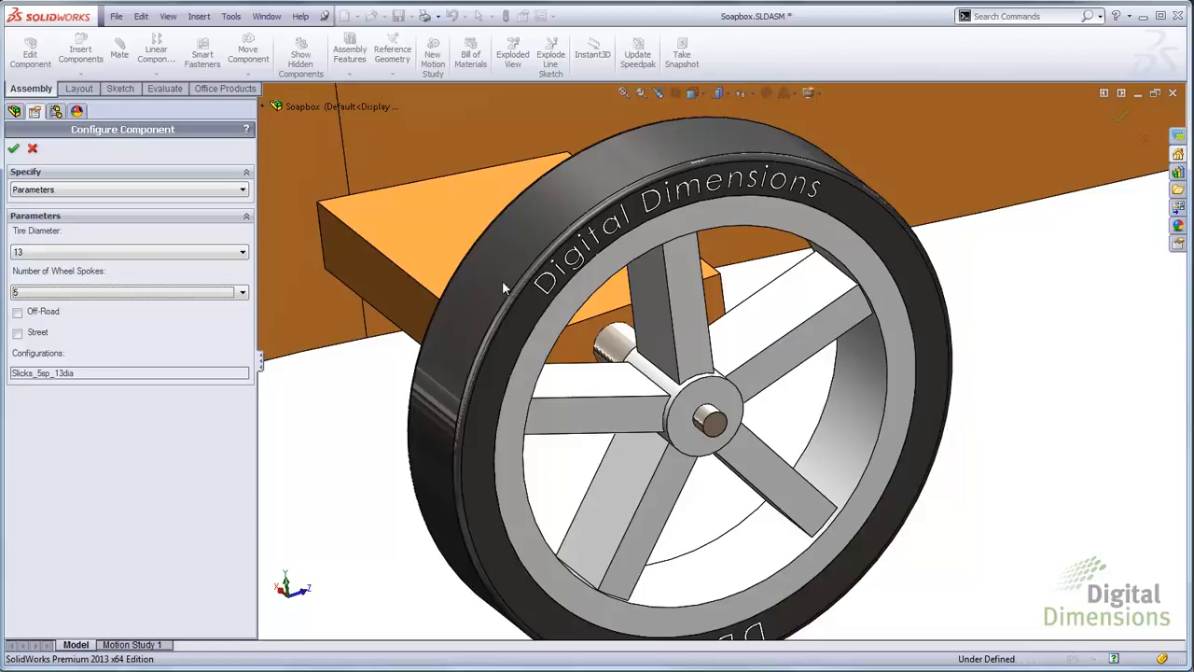
Step: Compare the Off-Road, Street and plain slick treads on the wheel, leaving Off-Road enabled and Street disabled
left_click(17, 313)
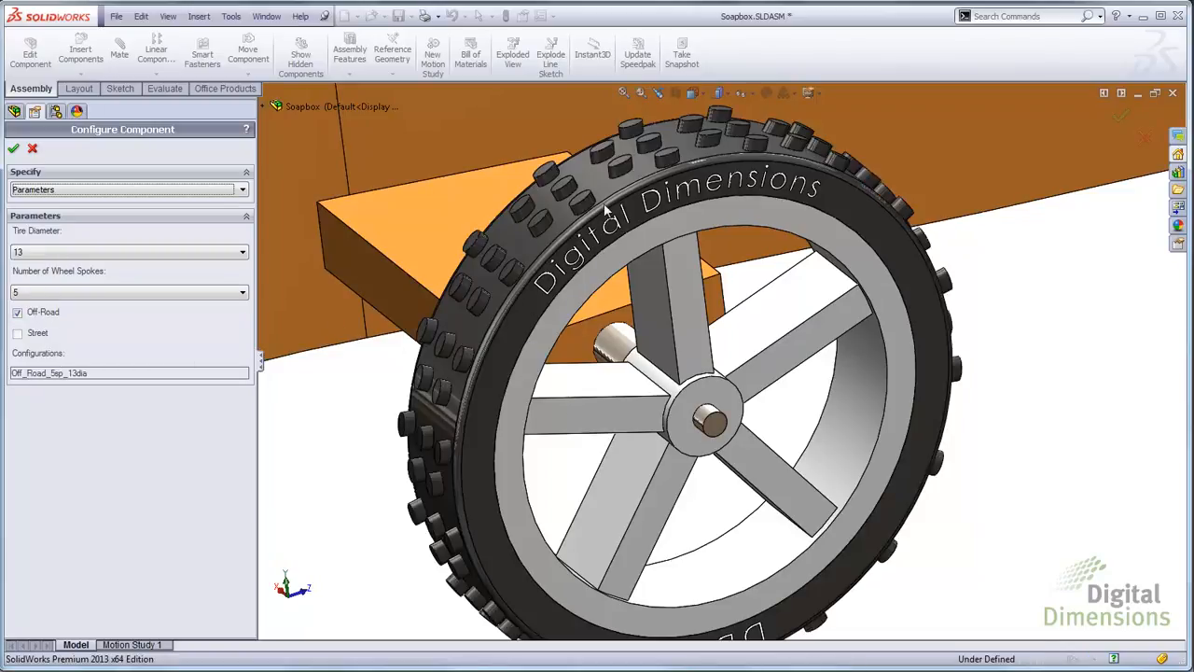
left_click(18, 313)
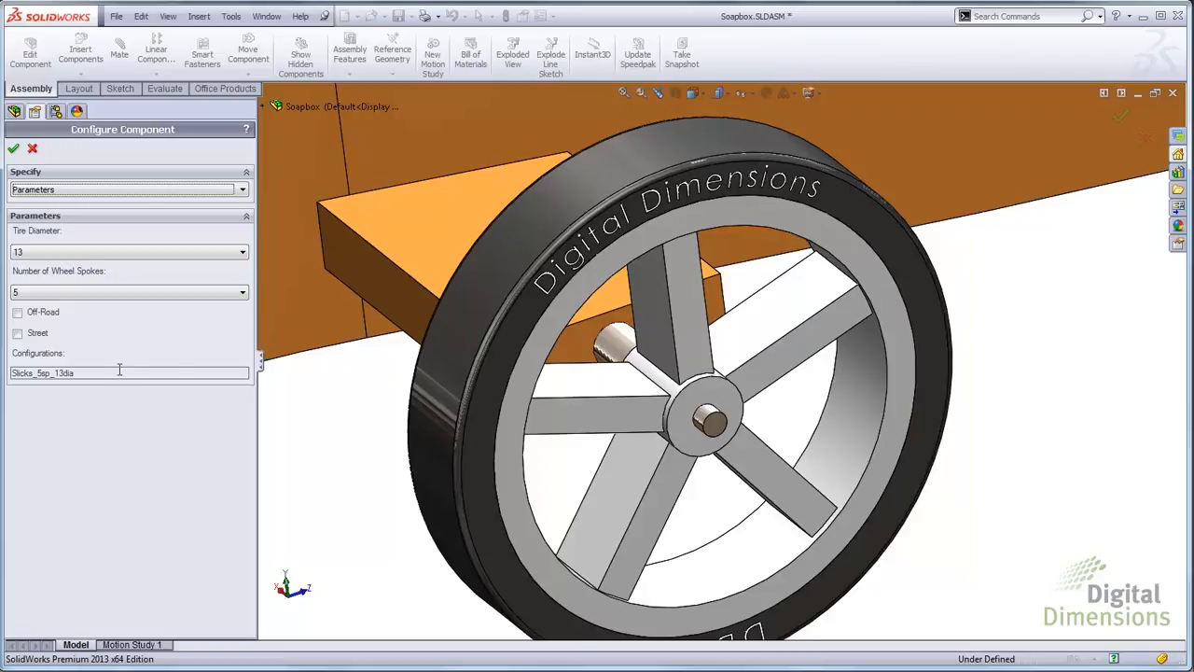
left_click(18, 334)
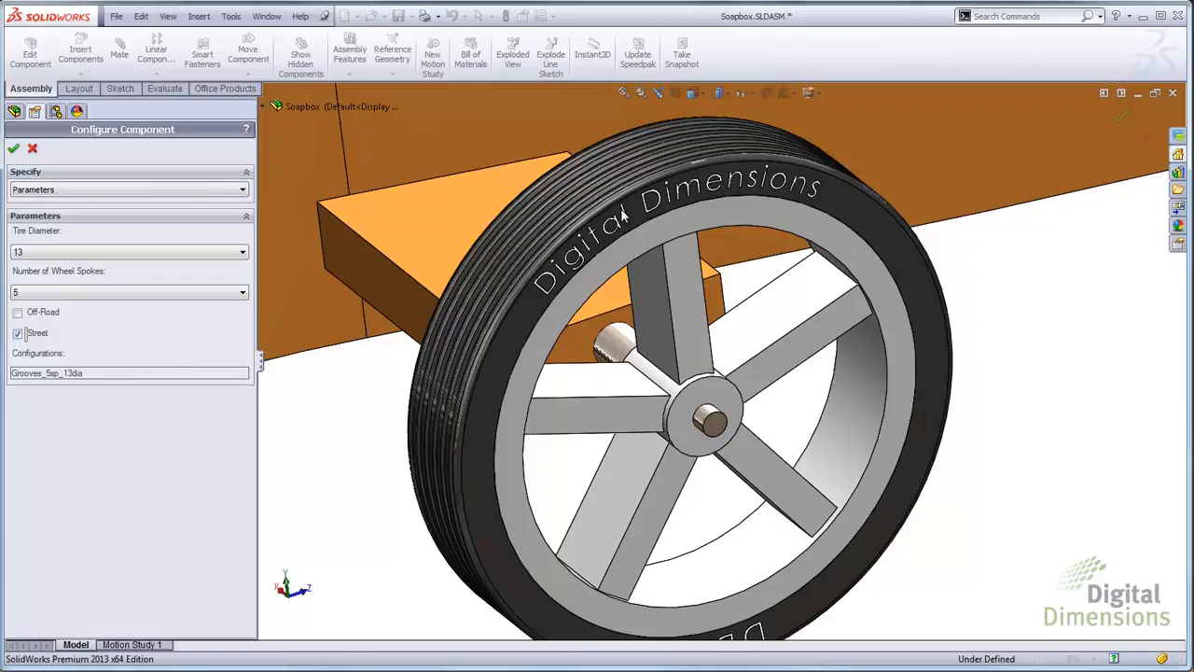
left_click(18, 333)
left_click(18, 312)
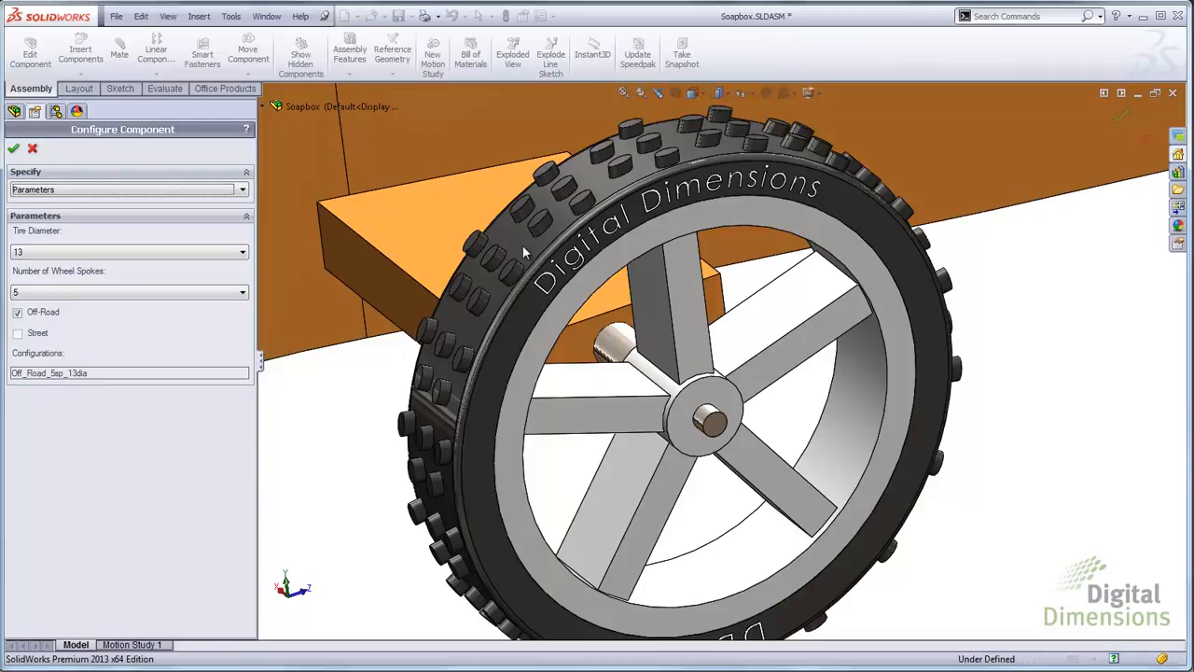
left_click(18, 313)
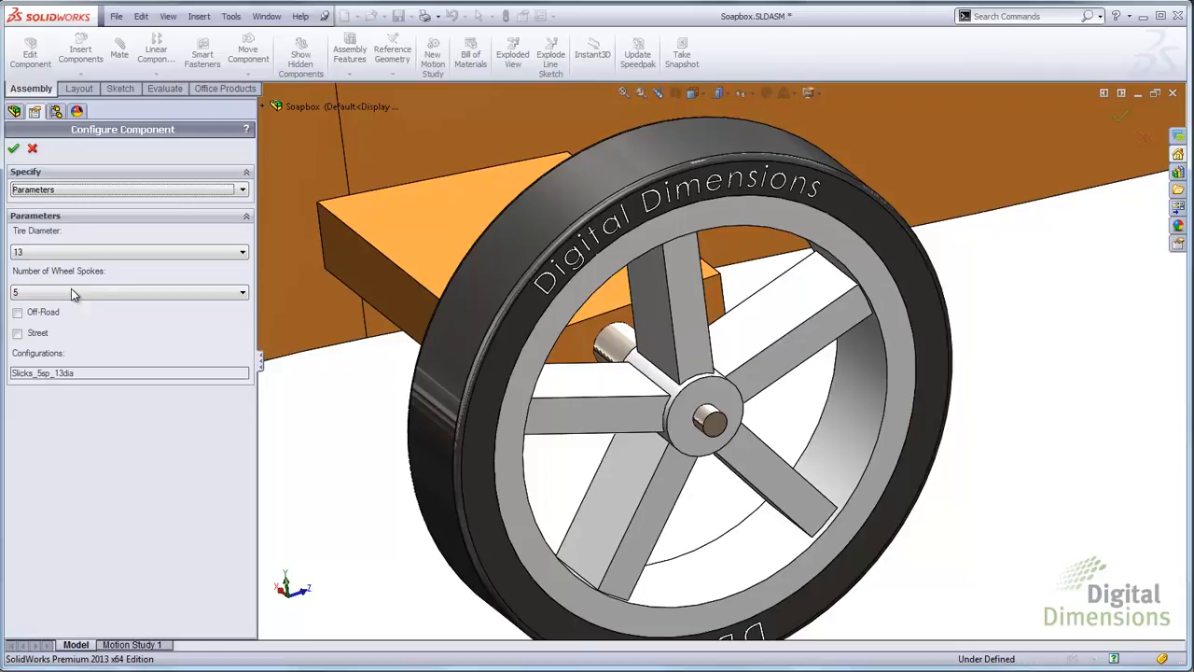
left_click(18, 314)
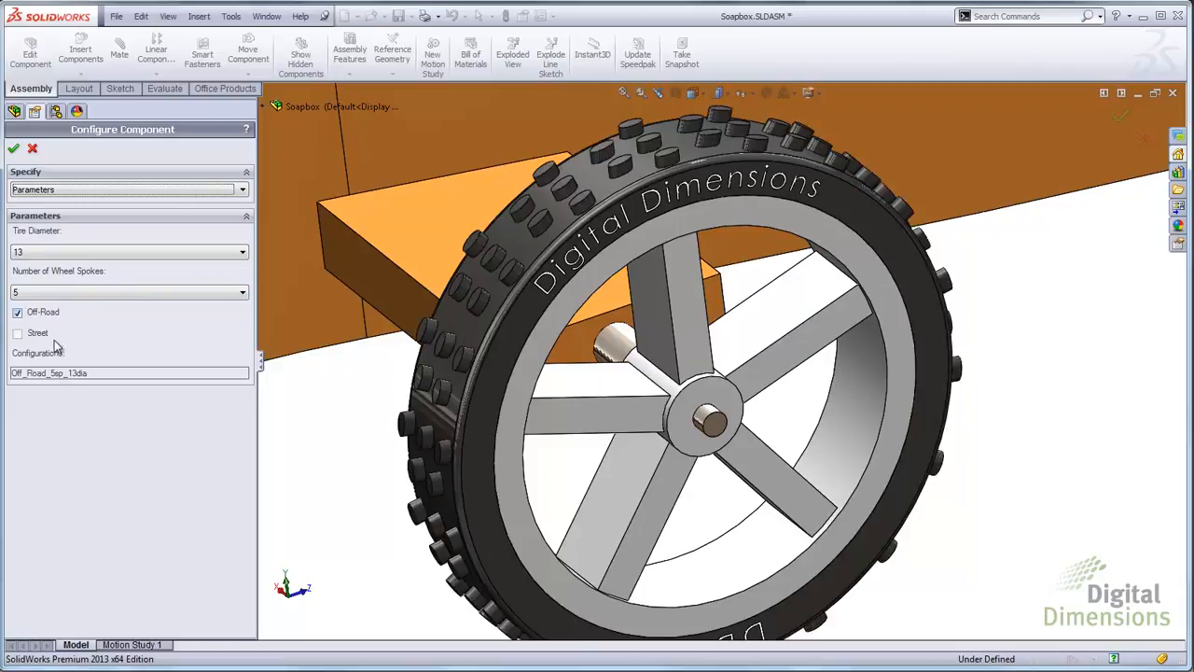
Step: Compare the Off-Road and Street treads on the front wheel, finish with Street enabled and Off-Road disabled, and accept the configuration
left_click(18, 314)
left_click(18, 333)
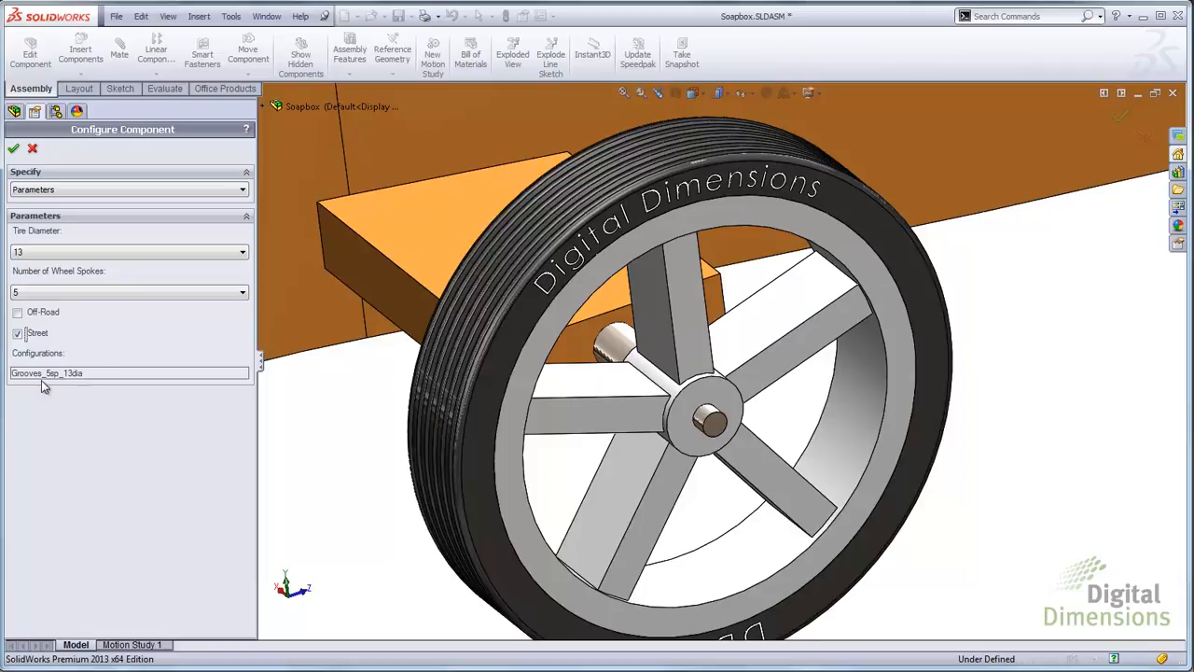
left_click(17, 333)
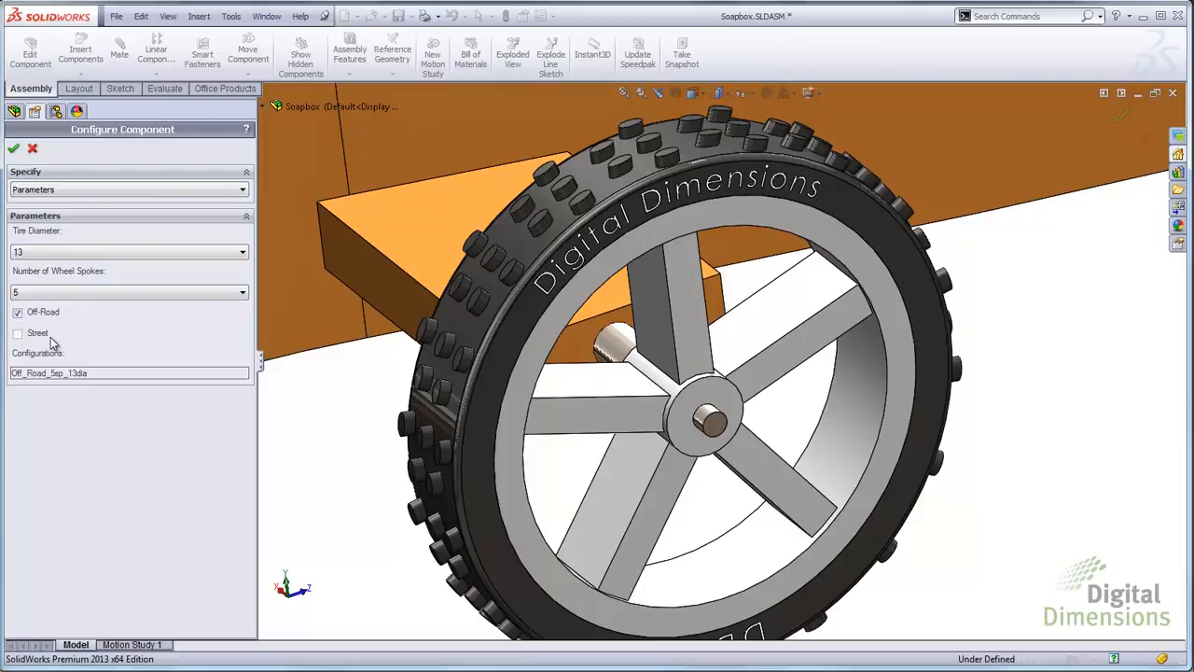
left_click(17, 312)
left_click(18, 333)
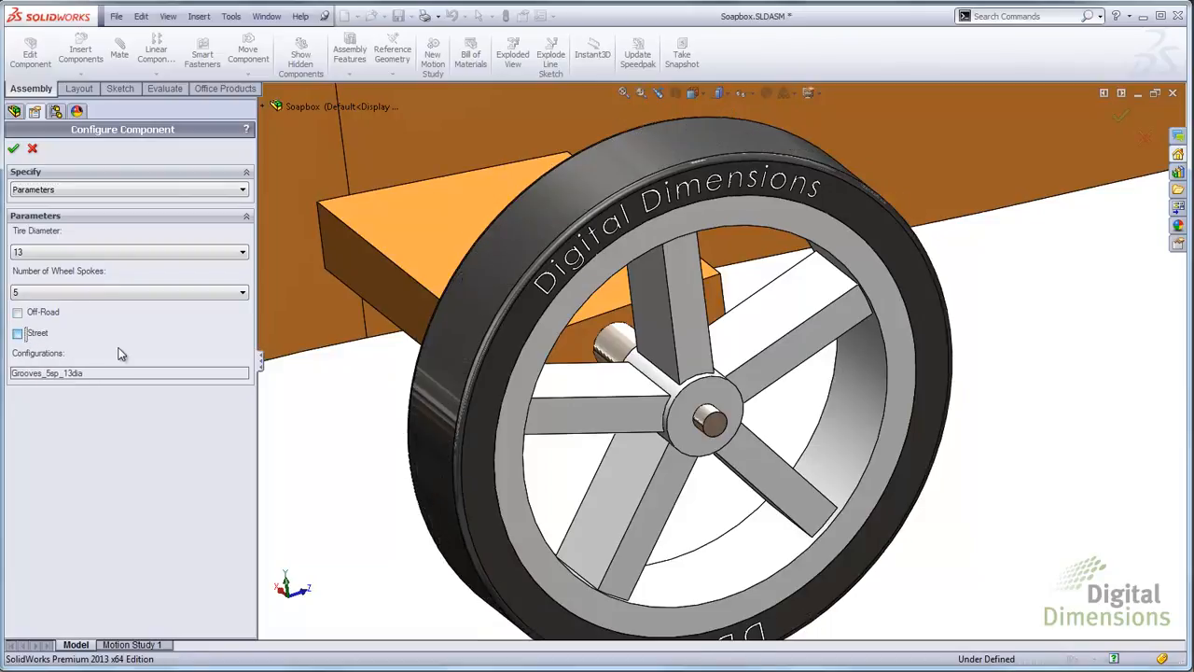
left_click(13, 149)
Step: Insert another copy of the wheel part onto the car's rear axle using its mate reference
scroll(715, 354, "up", 10)
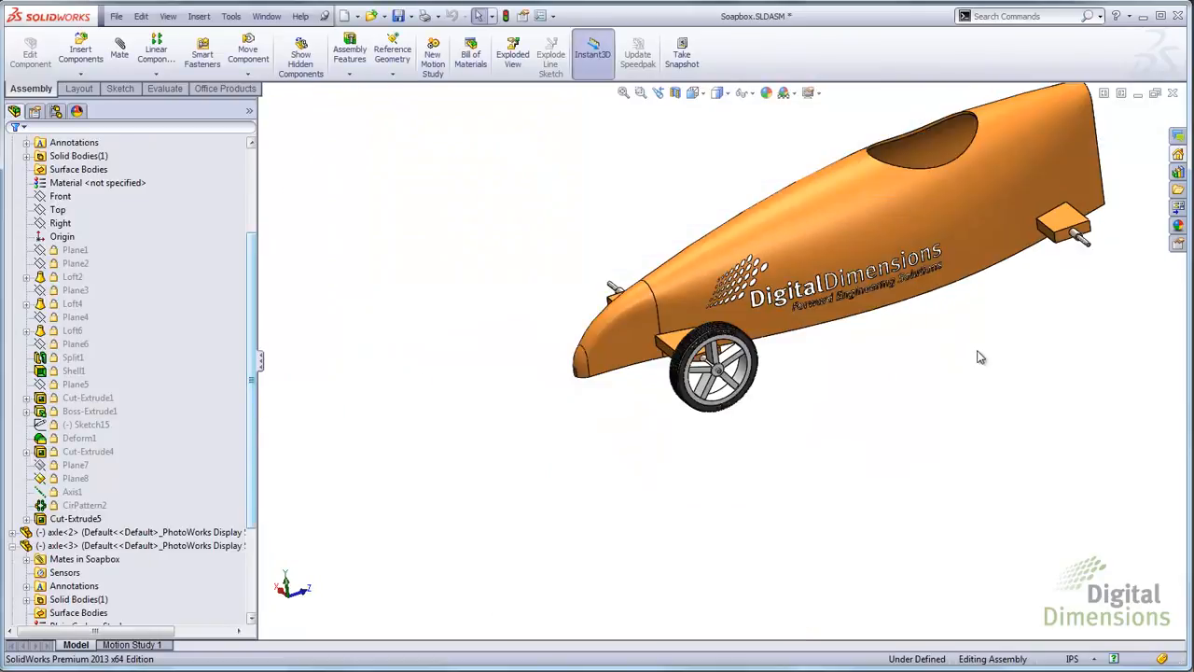
middle_click_drag(971, 348, 1011, 284)
scroll(910, 259, "down", 8)
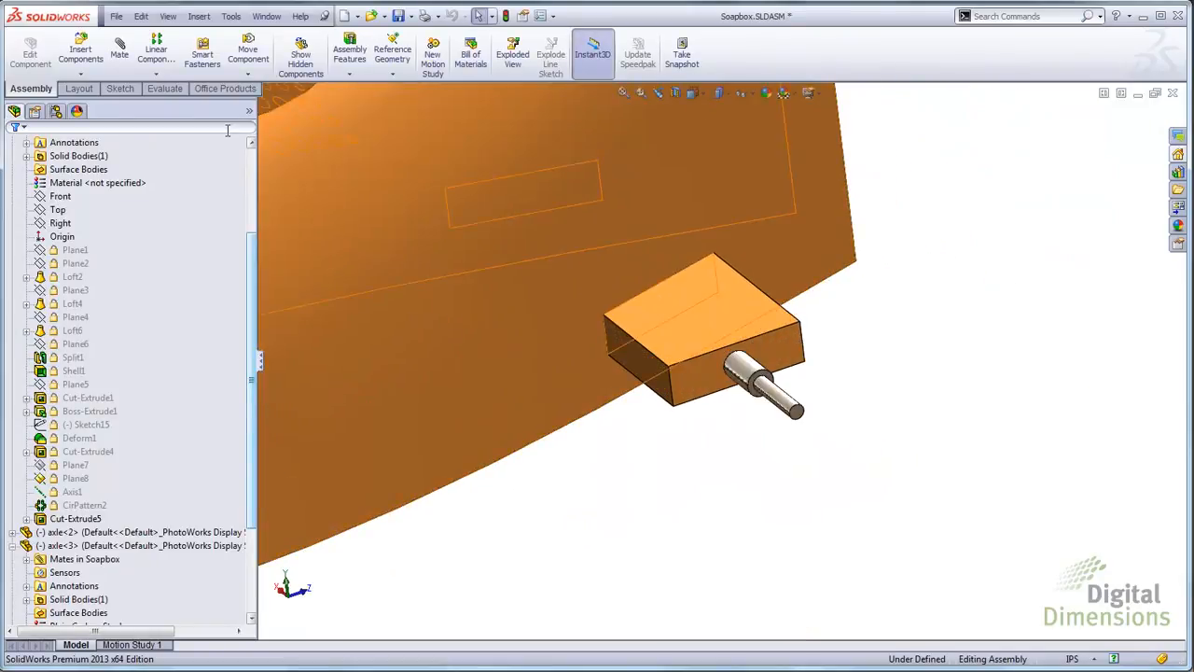
left_click(80, 73)
left_click(108, 89)
left_click(39, 294)
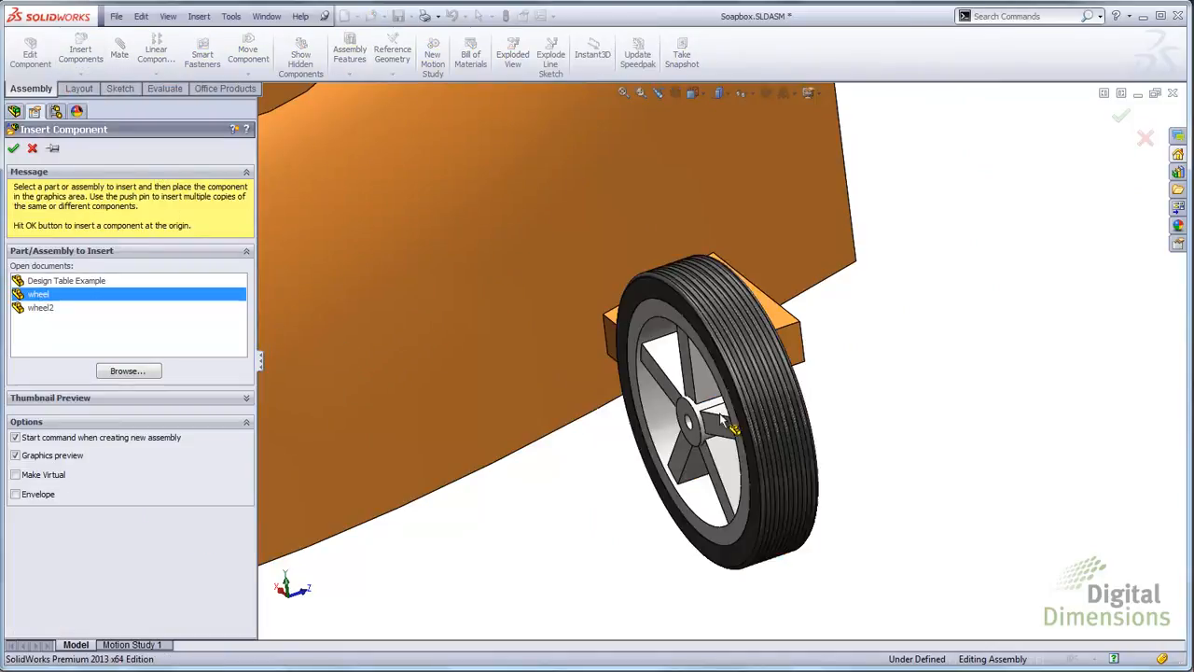
scroll(791, 381, "down", 5)
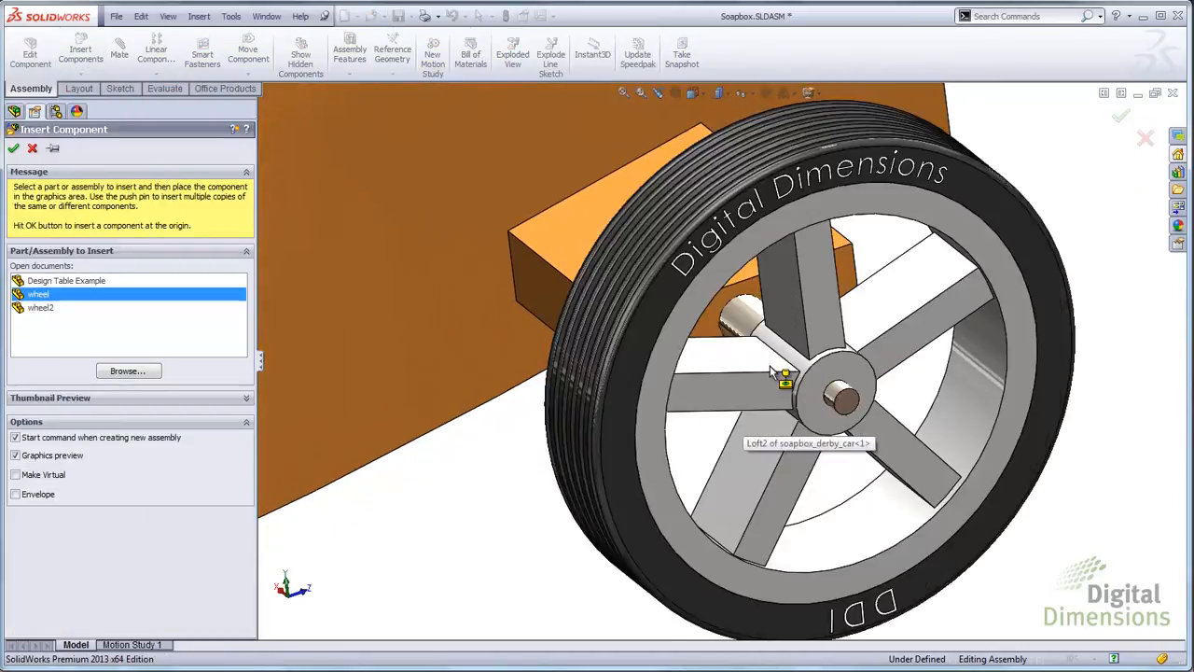
scroll(772, 371, "down", 3)
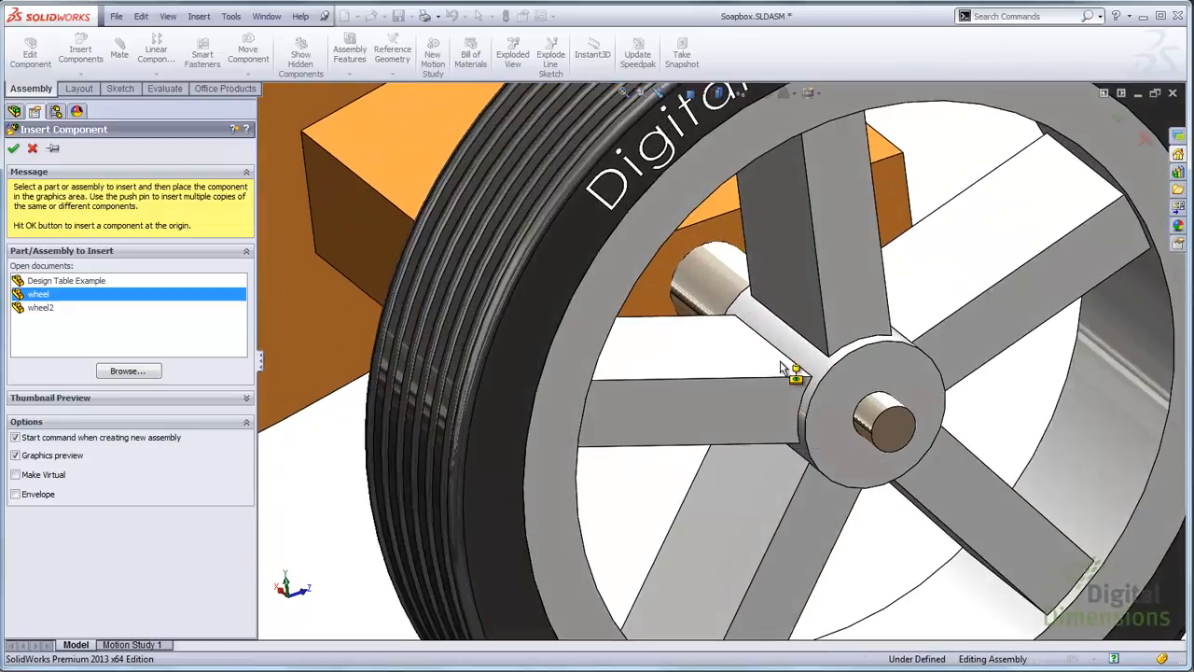
left_click(774, 366)
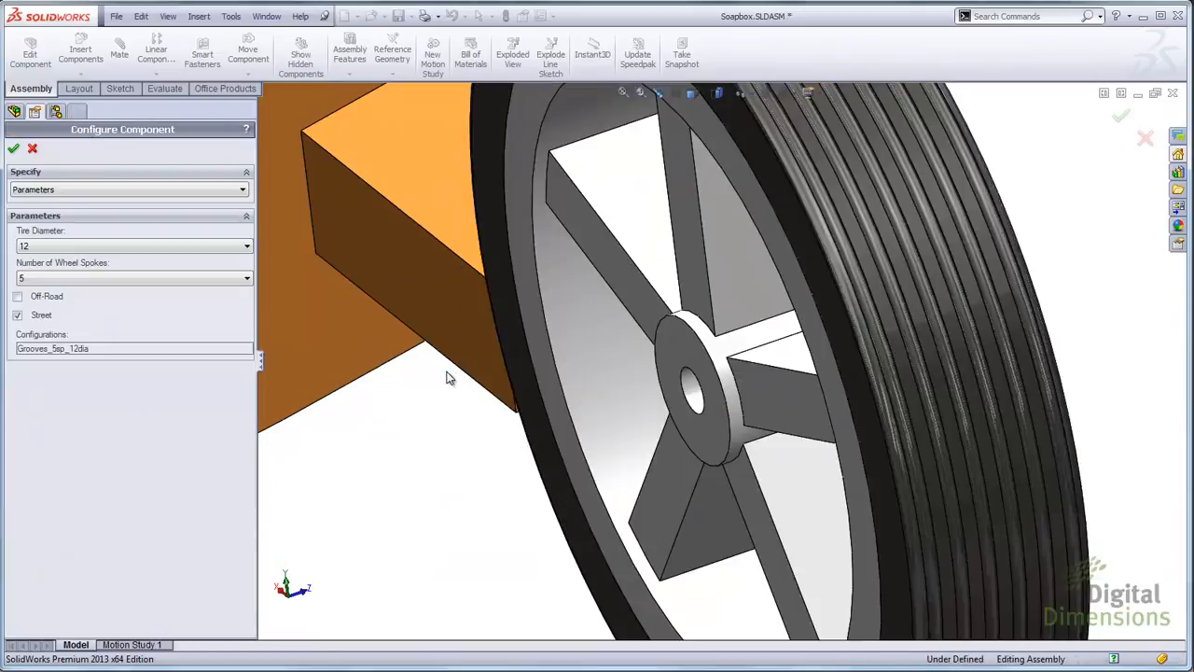
Step: Set the rear wheel's Tire Diameter to 13 and try 4 spokes with the Street and Off-Road treads
left_click(86, 246)
left_click(61, 270)
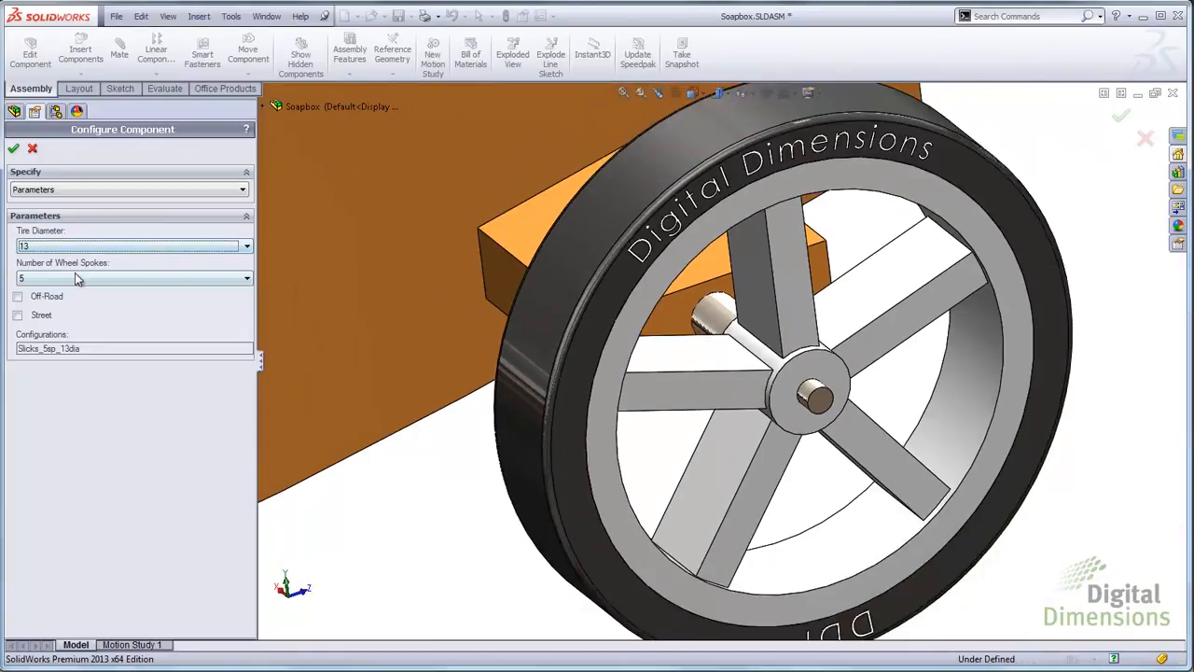
left_click(75, 275)
left_click(56, 290)
left_click(41, 314)
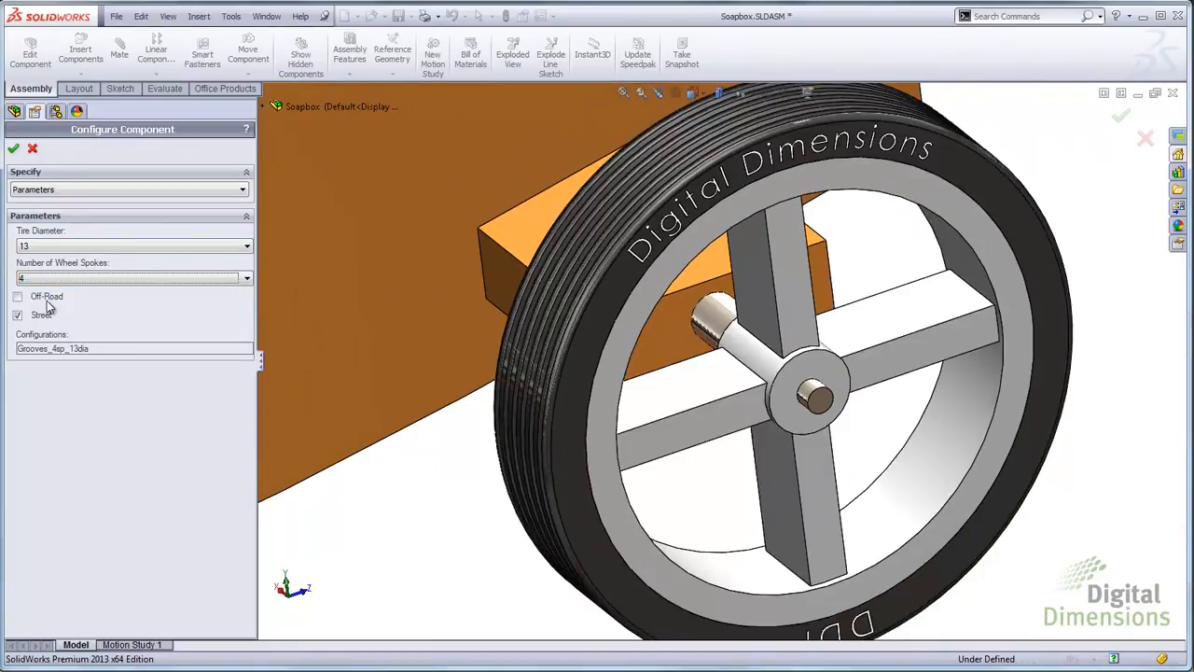
left_click(18, 298)
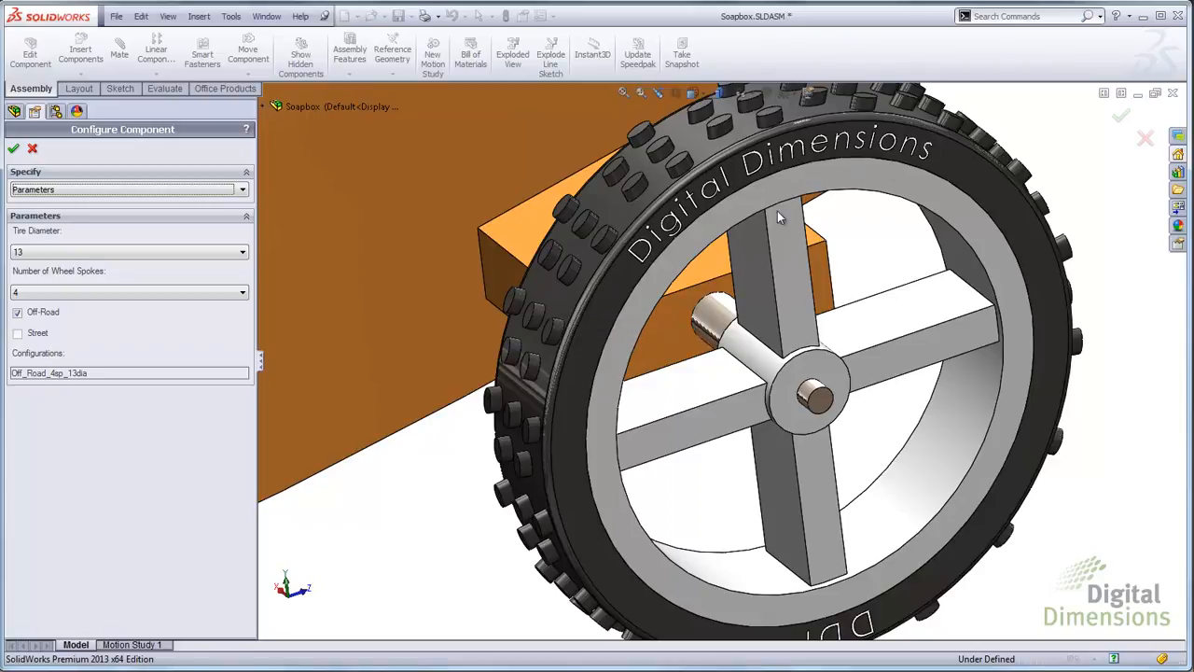
Step: Set the rear wheel to 5 spokes with Off-Road and Street both disabled, and accept the configuration
left_click(54, 295)
left_click(47, 315)
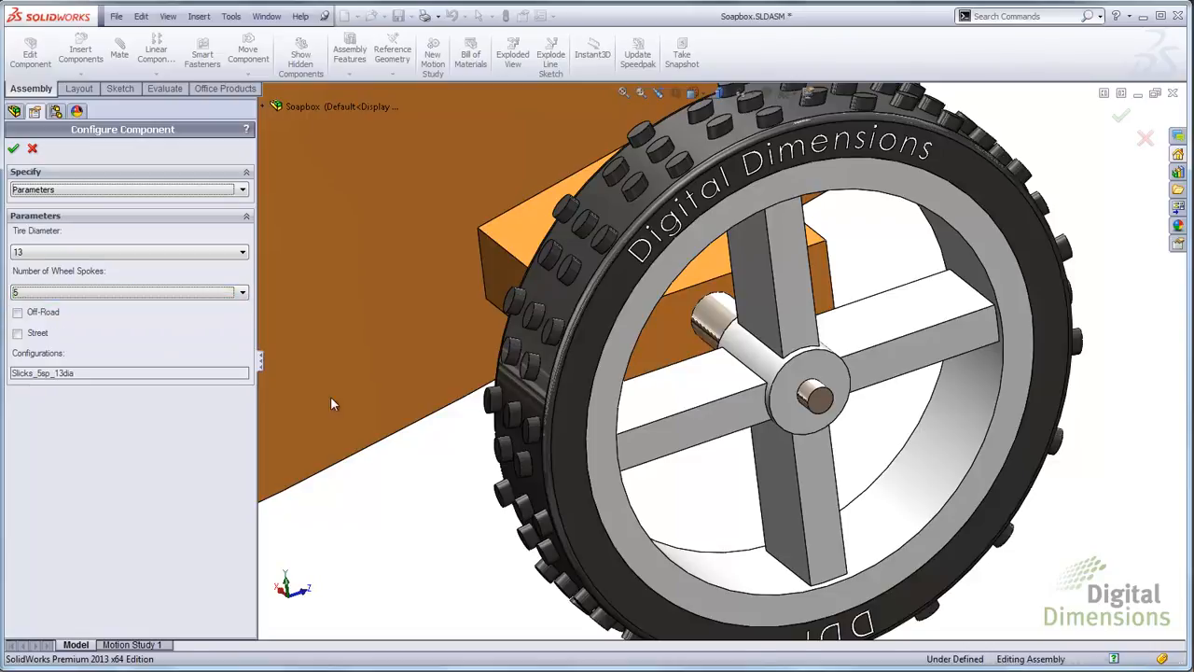
left_click(14, 150)
Step: Review both mounted wheels on the car and switch to Configuration Publishernew.pdf in Adobe Reader
key("f")
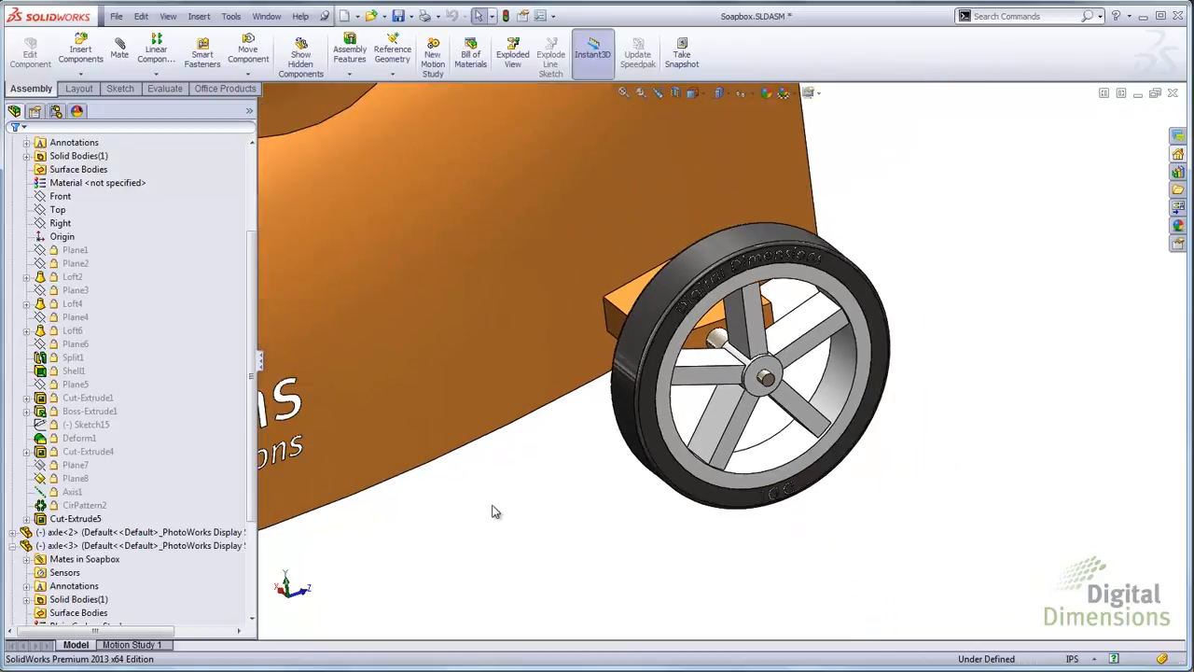
scroll(493, 507, "up", 1)
scroll(493, 507, "down", 3)
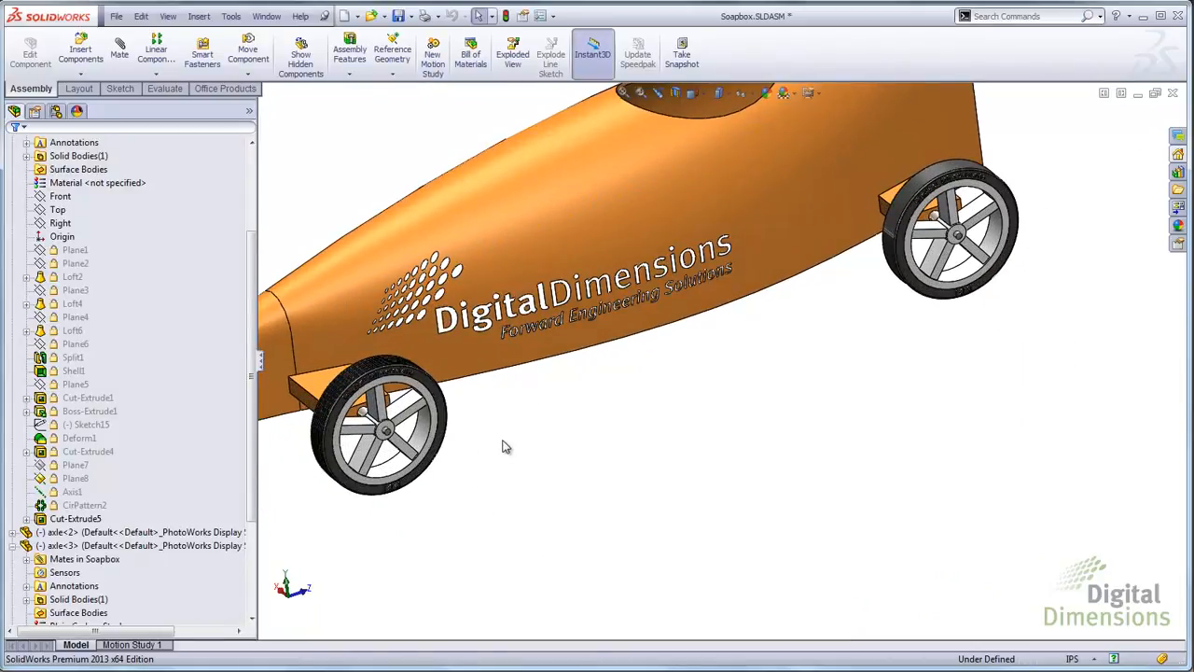
key("alt+Tab")
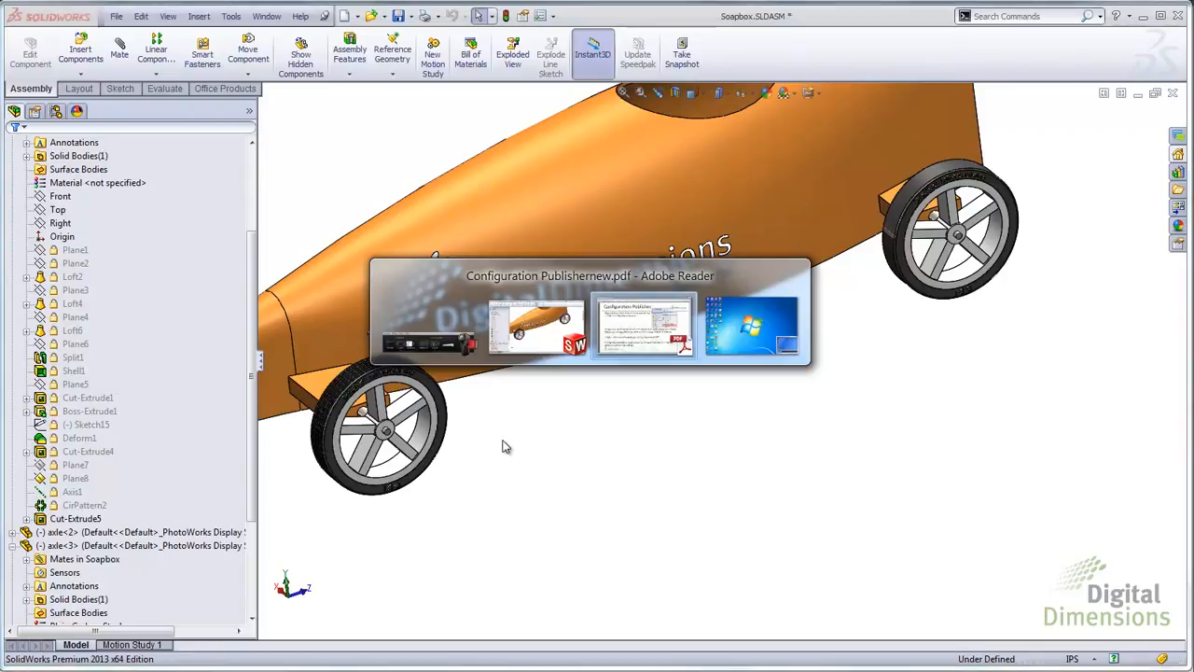
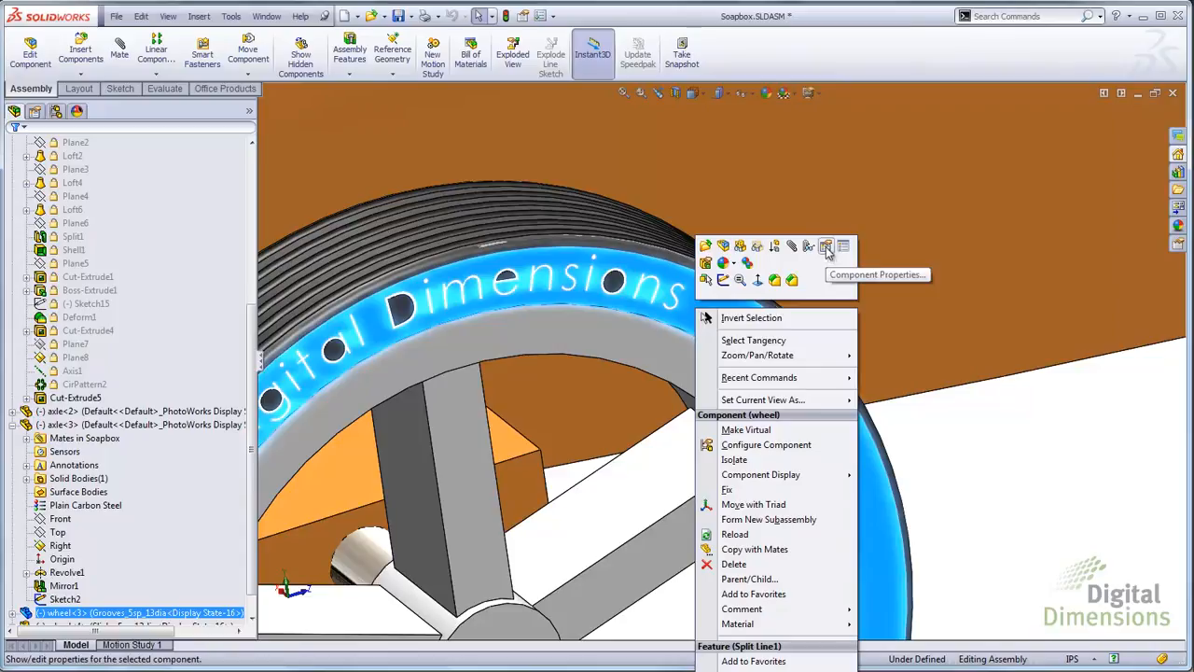
Step: Change the front wheel's referenced configuration to Off_Road_4sp_13dia through its component properties
left_click(826, 247)
left_click_drag(392, 4, 424, 4)
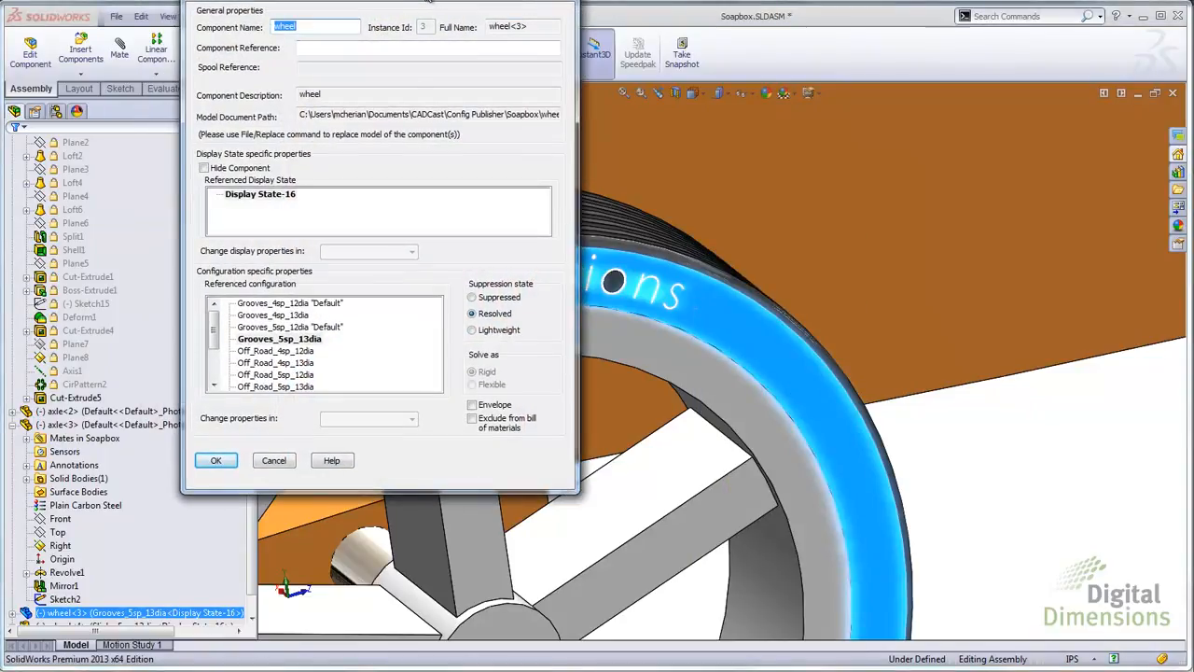
left_click(273, 363)
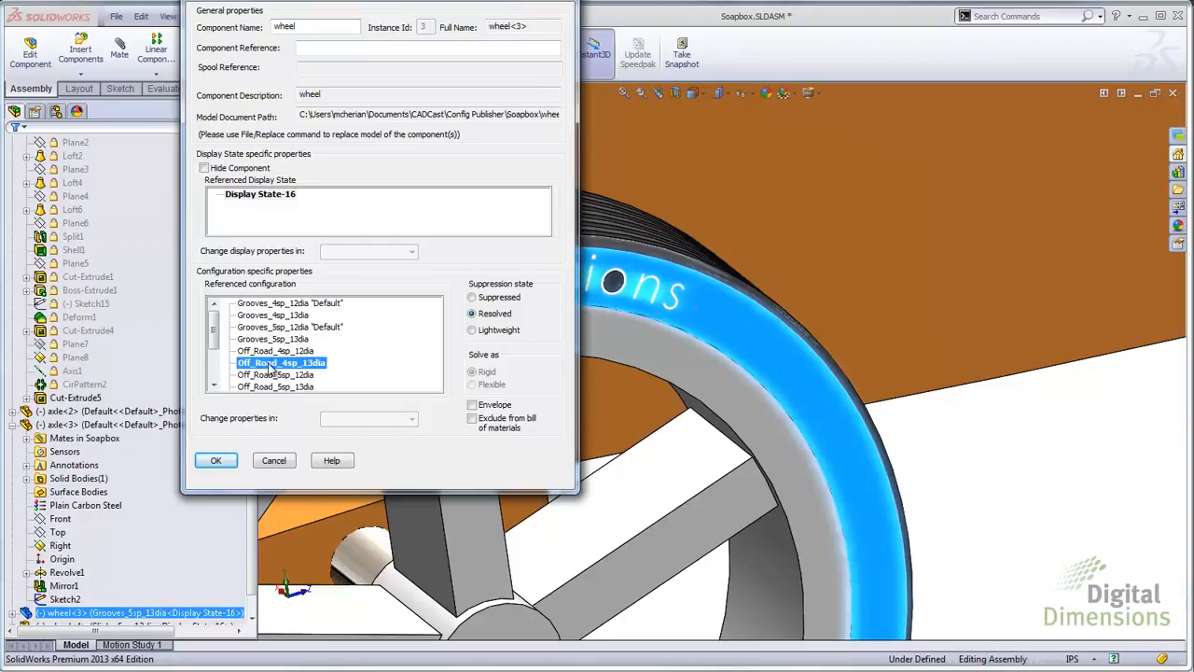
left_click(217, 466)
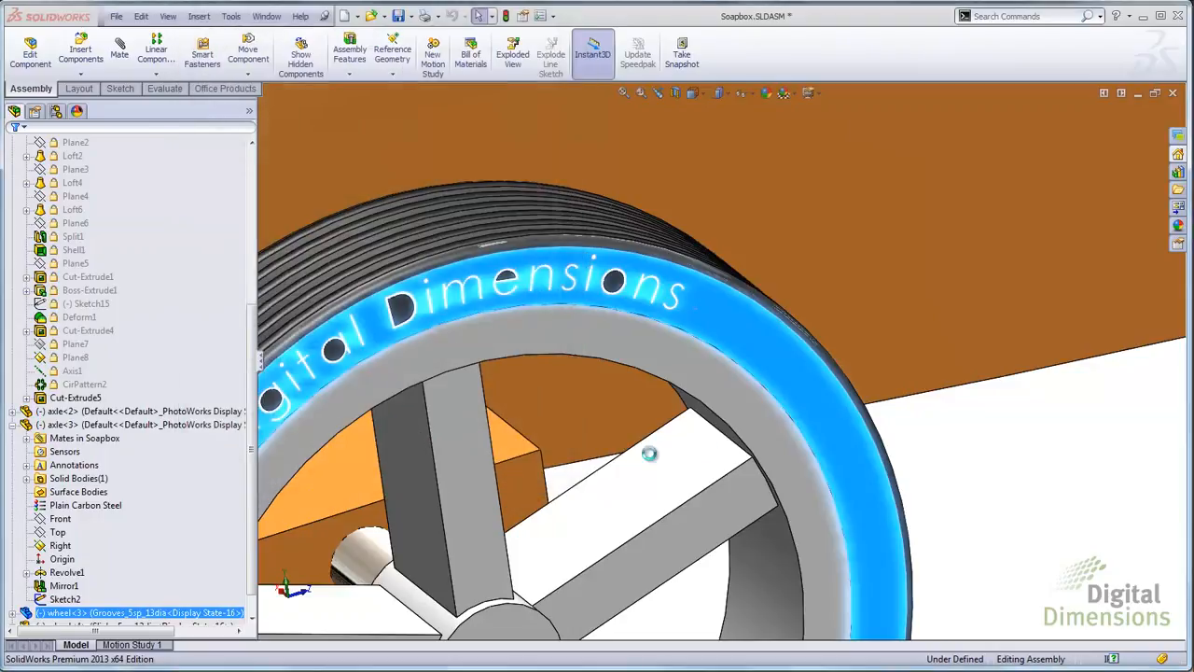
scroll(742, 467, "up", 3)
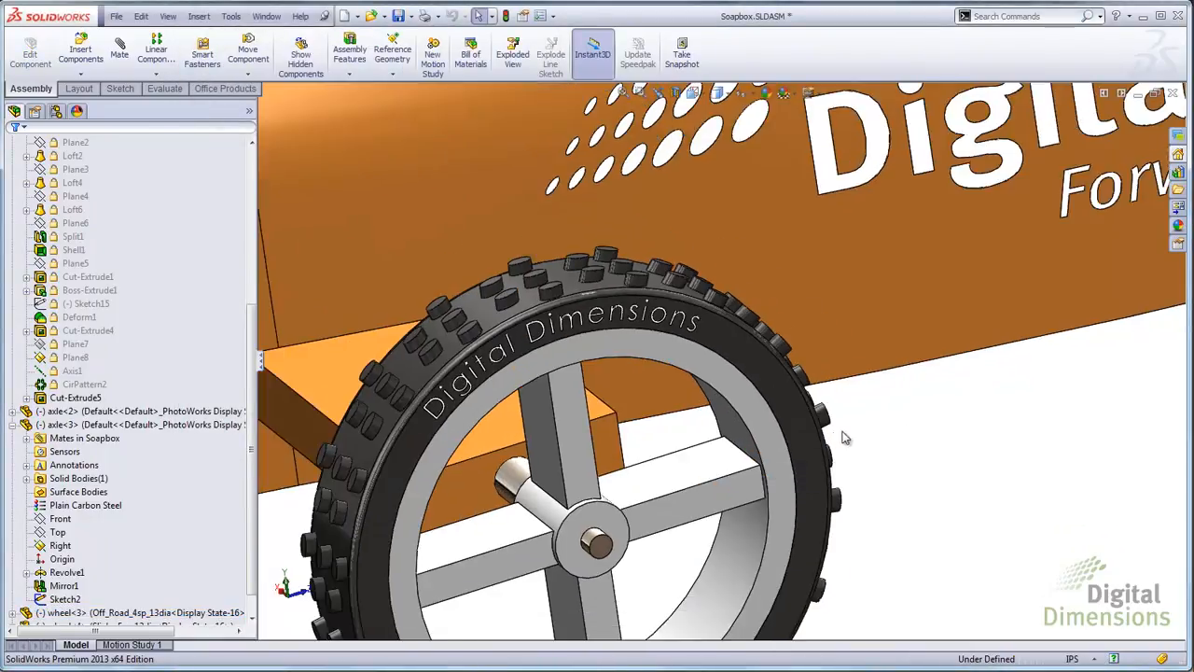
middle_click_drag(746, 475, 845, 435)
scroll(695, 331, "down", 1)
Step: Reopen the front wheel's published configuration form and set the Tire Diameter to 12
right_click(695, 331)
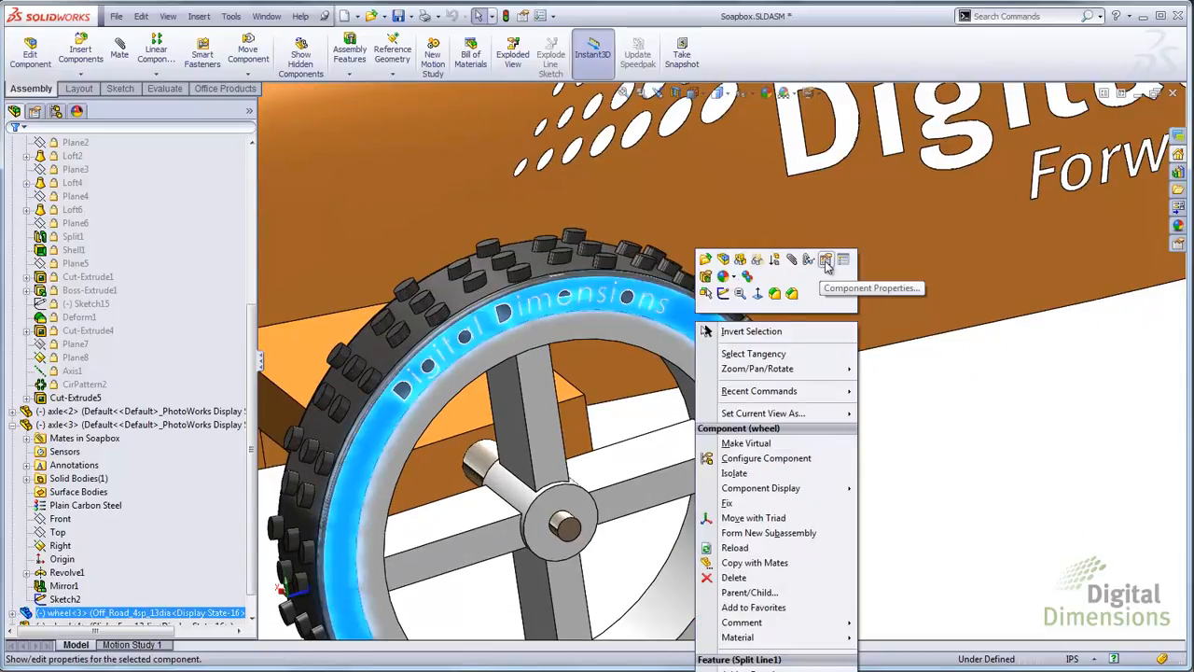
left_click(922, 421)
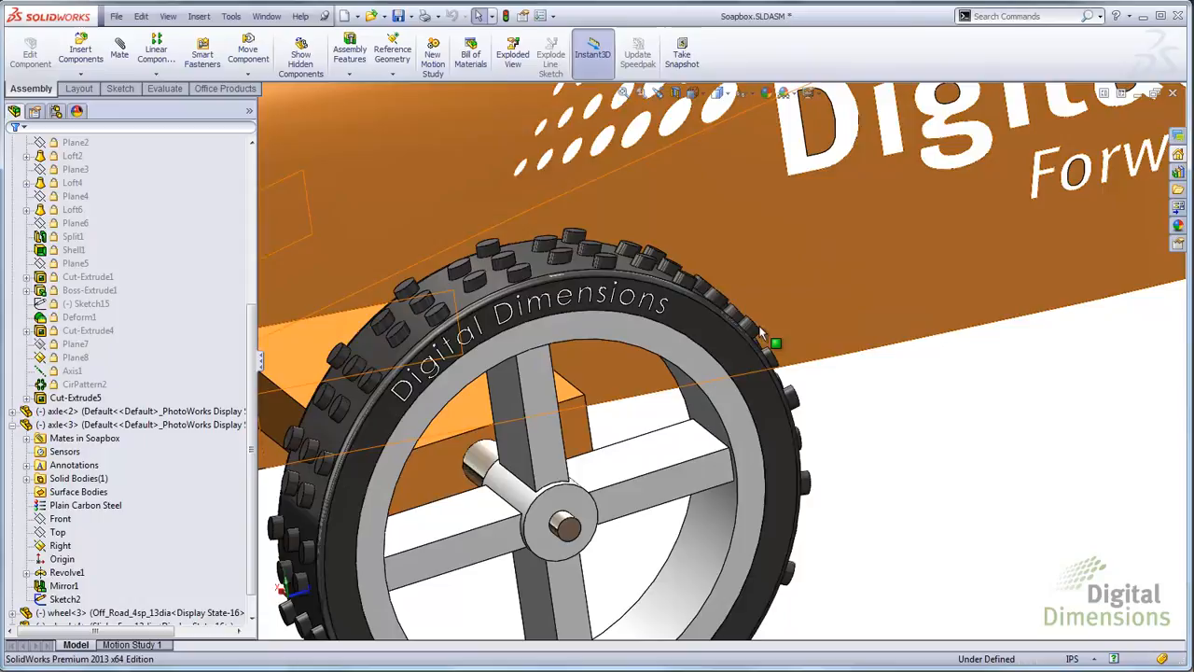
right_click(711, 326)
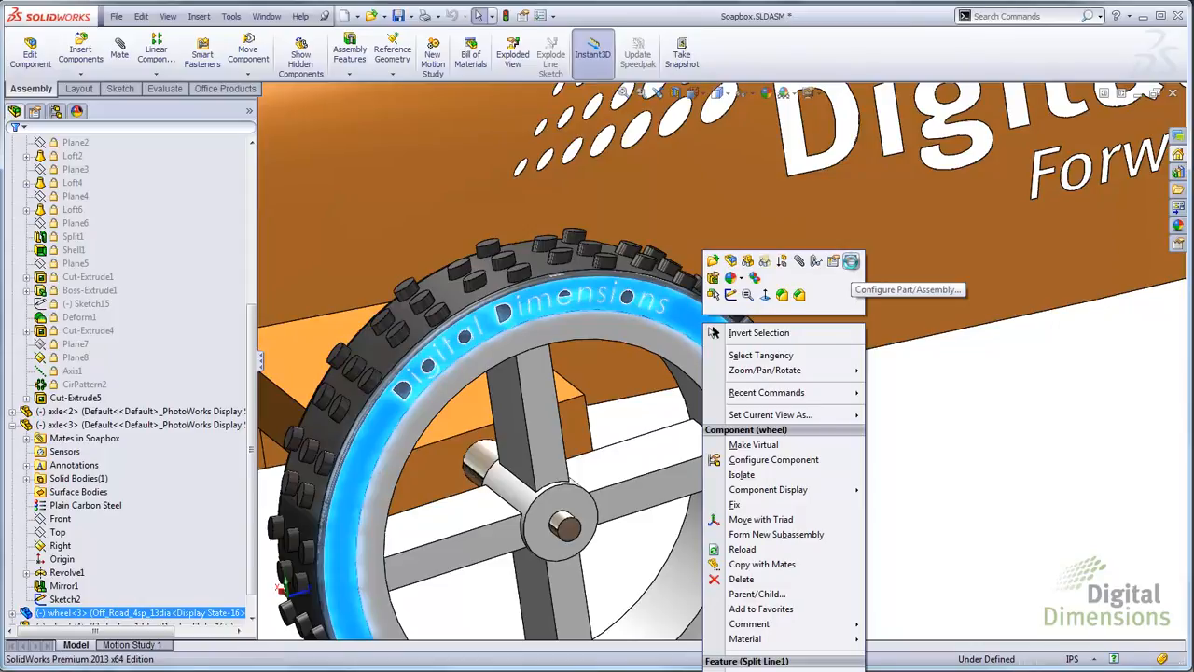
left_click(851, 263)
left_click(143, 248)
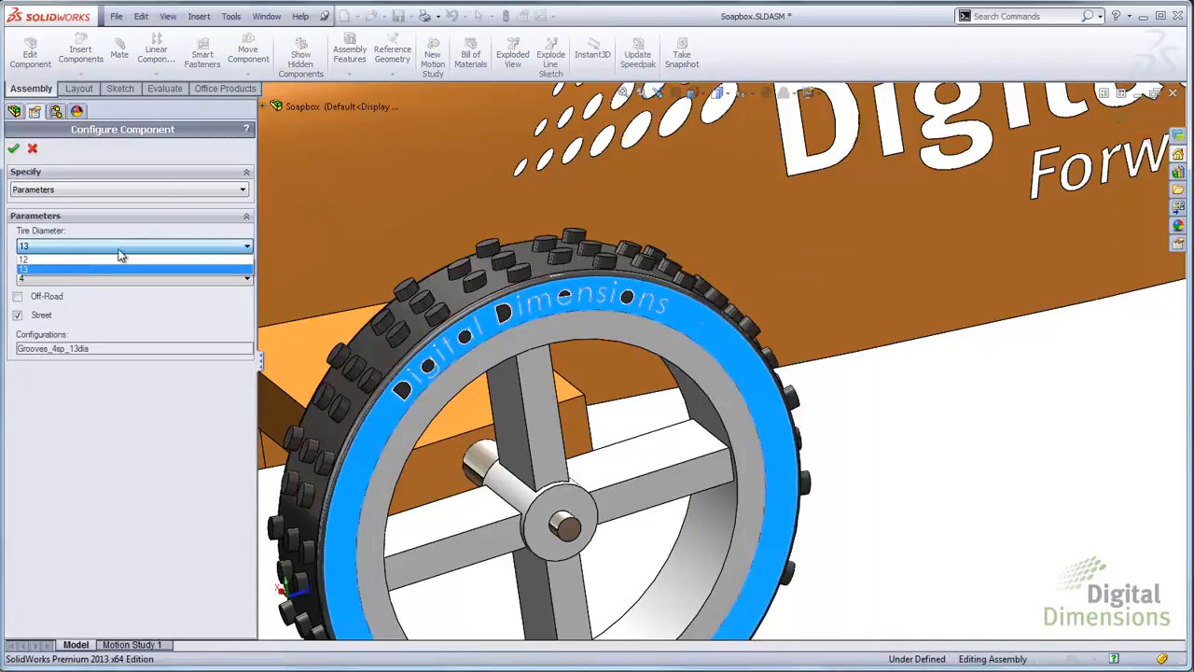
left_click(140, 258)
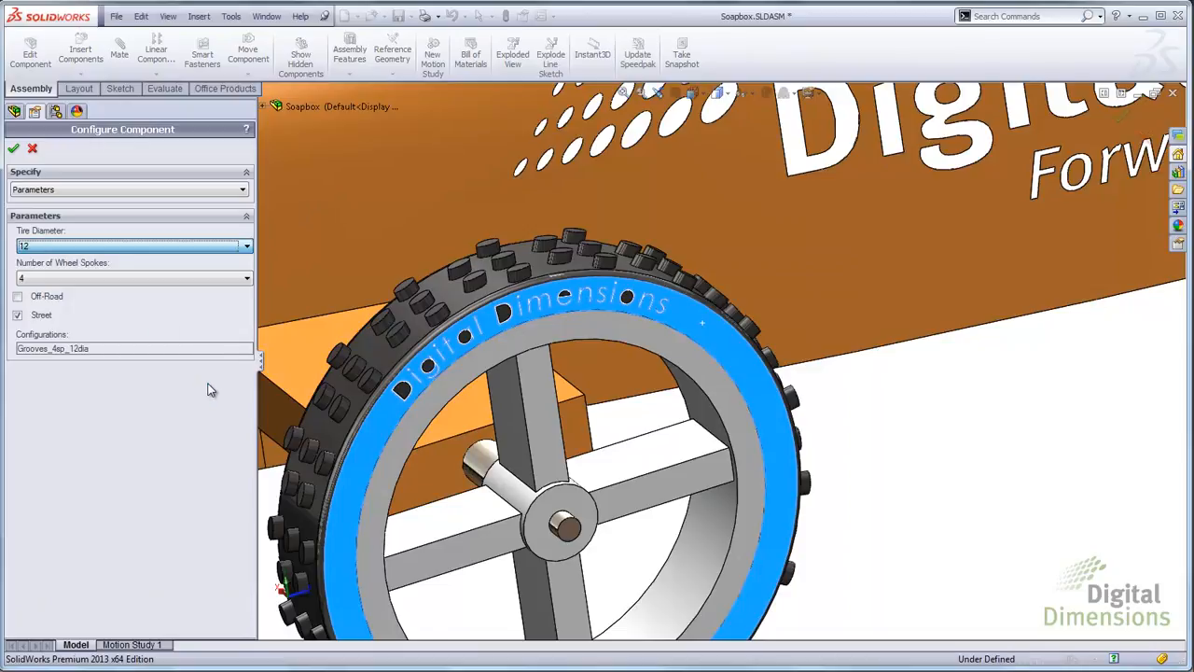
Step: Compare 4 and 5 spokes on the front wheel, finish with 5 spokes, and accept the configuration
left_click(131, 278)
left_click(131, 291)
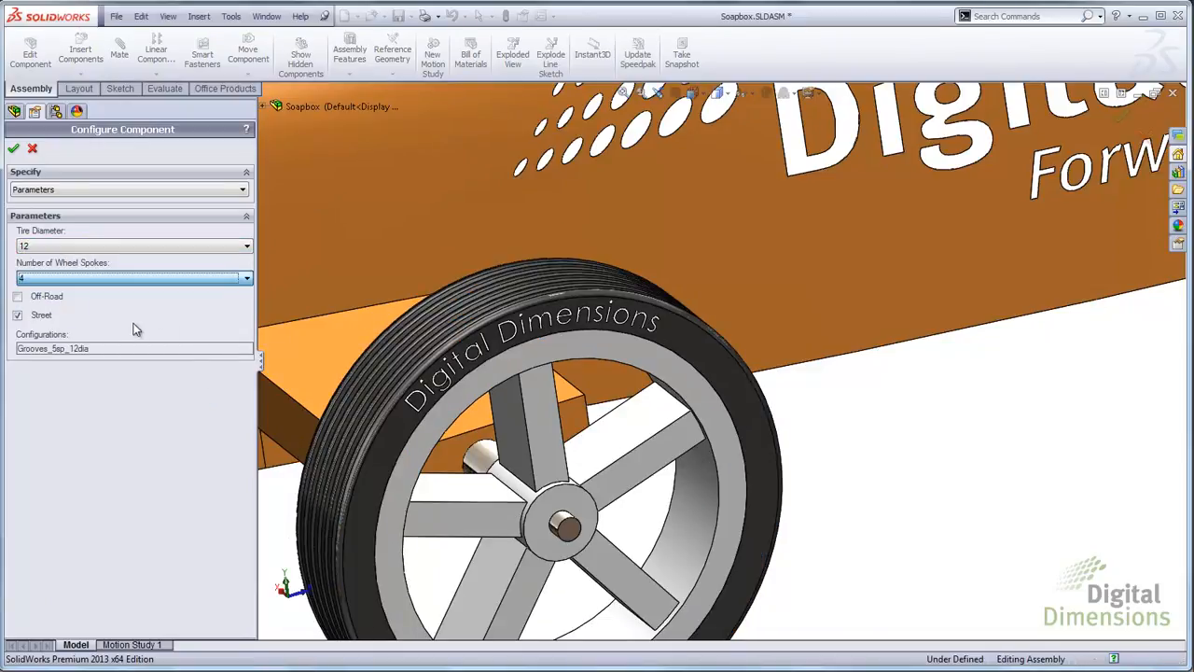
left_click(89, 277)
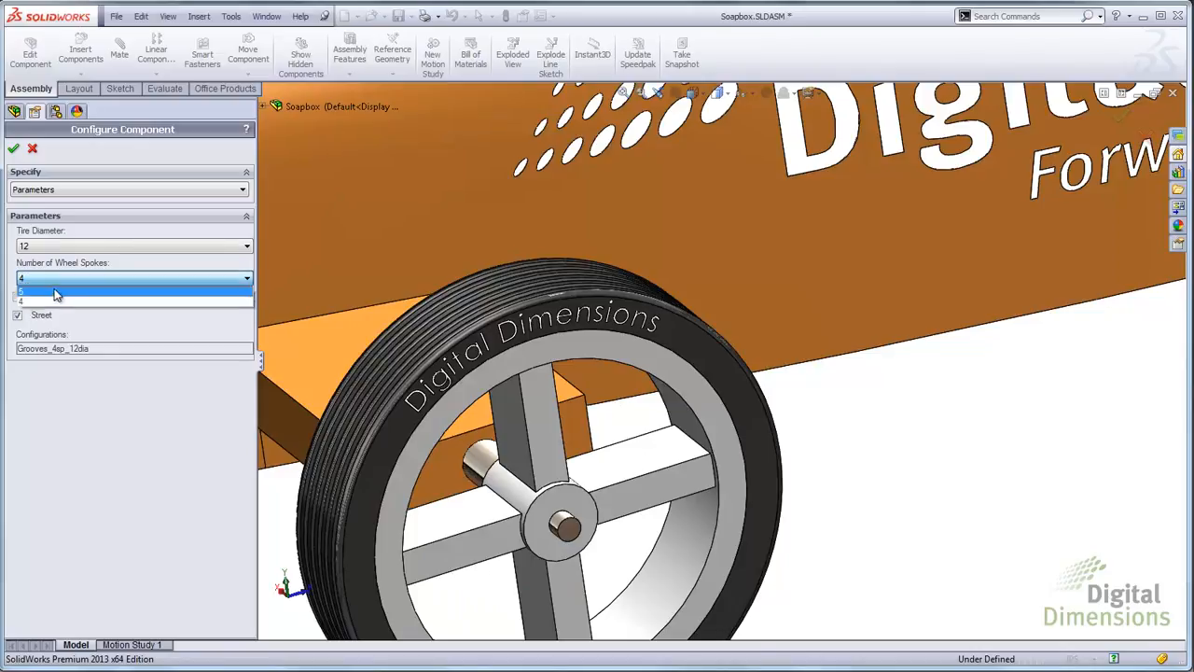
left_click(45, 304)
left_click(13, 146)
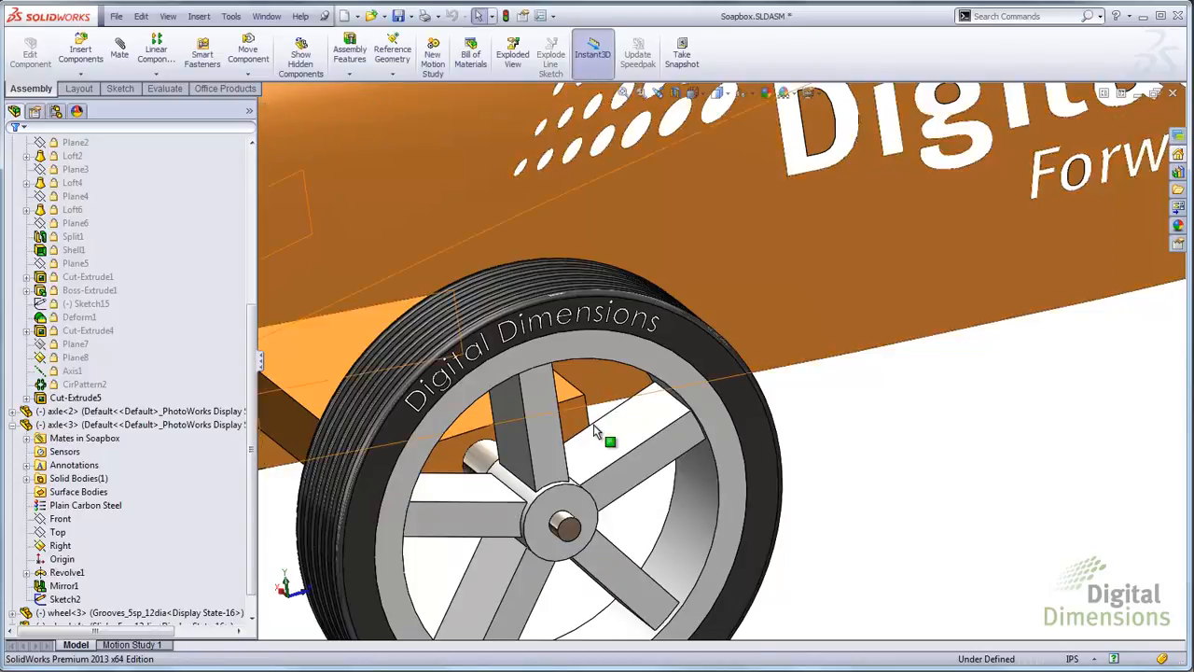
middle_click_drag(920, 501, 958, 450)
scroll(958, 449, "up", 5)
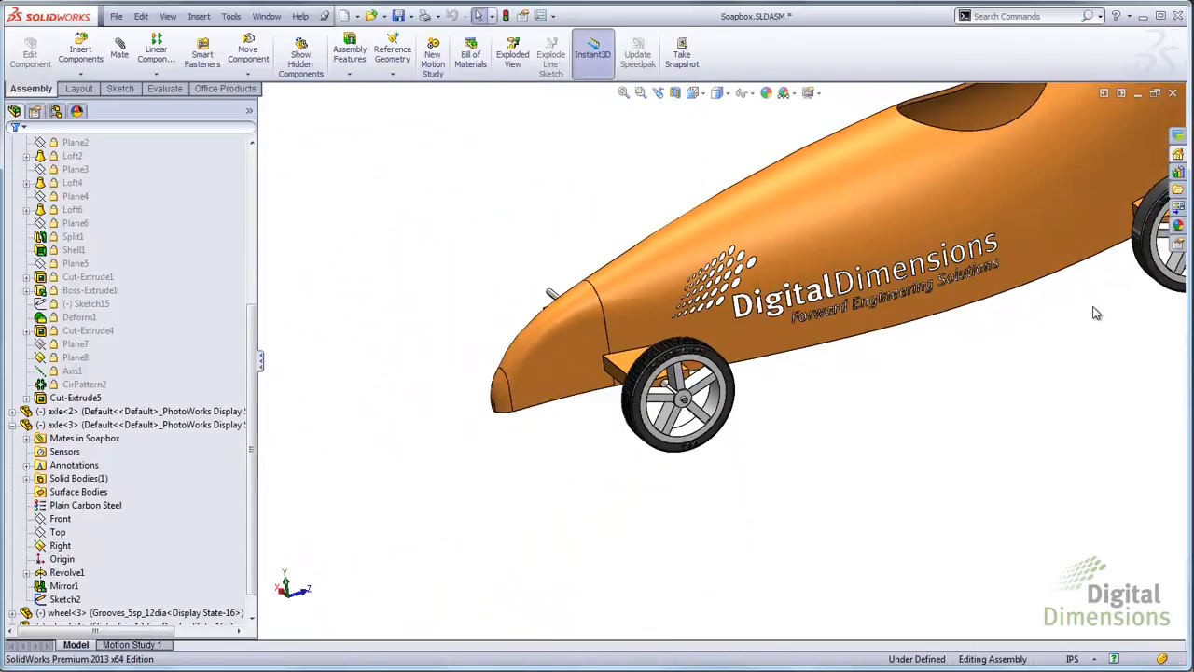
middle_click_drag(1072, 325, 1008, 288)
scroll(886, 270, "down", 5)
scroll(886, 270, "down", 5)
right_click(872, 274)
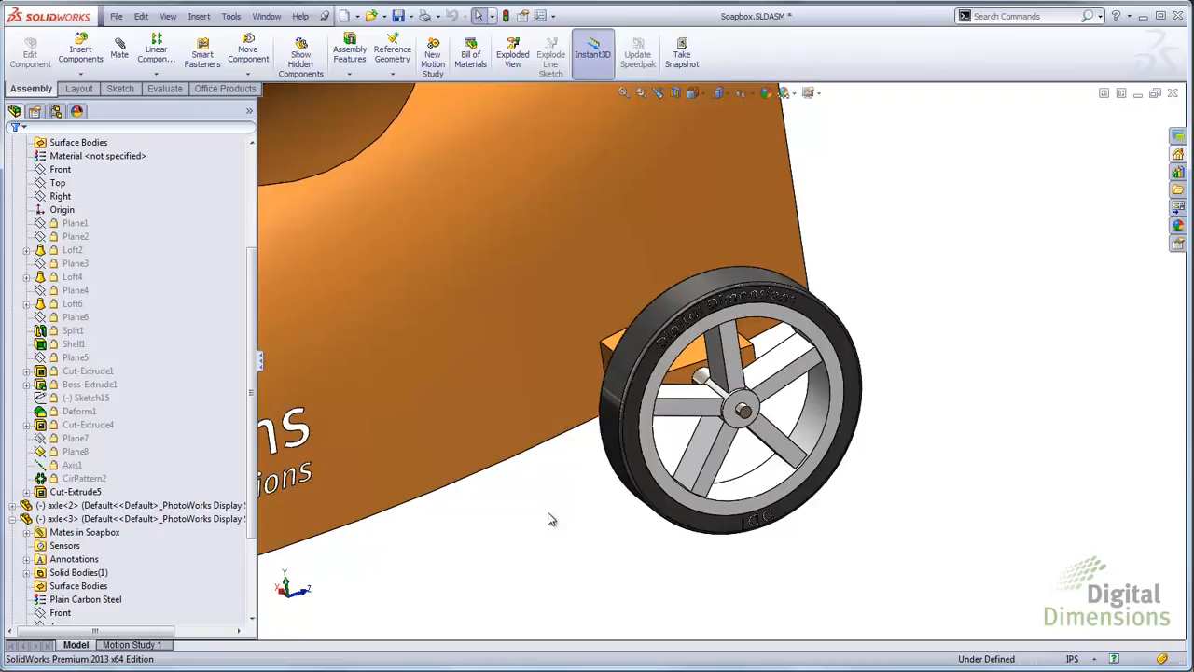
Step: Switch to the Create_Configurations_& assembly and insert Configuration_Publisher_&.SLDPRT into the corner hole of the storage block
key("ctrl+Tab")
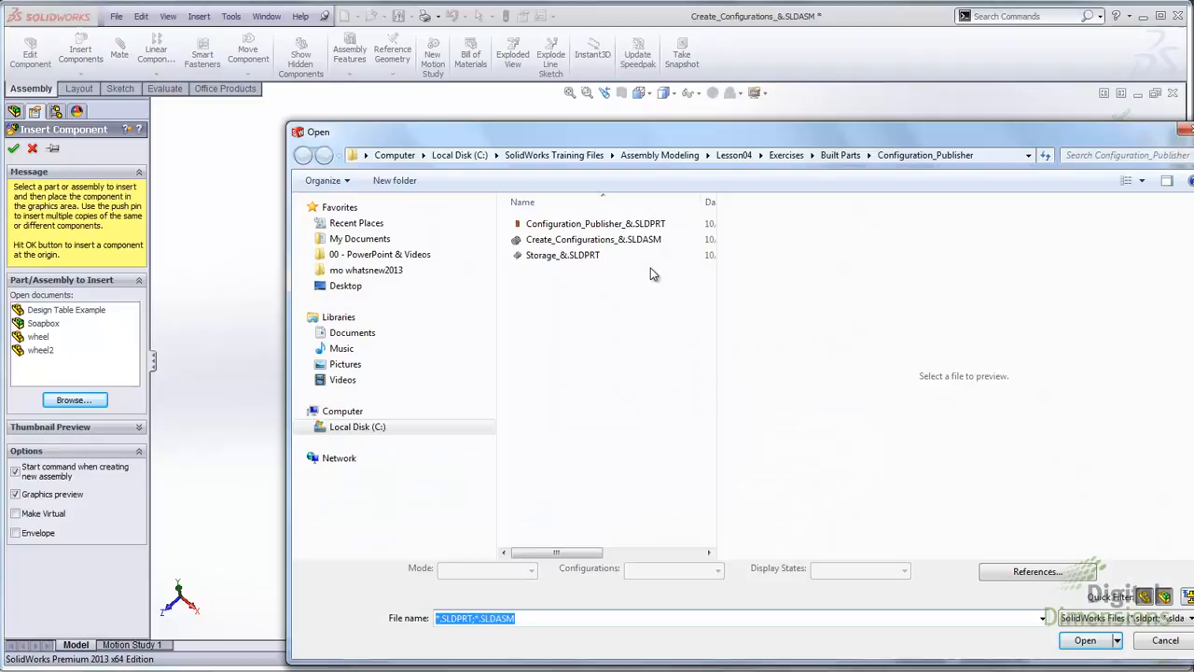
left_click(596, 224)
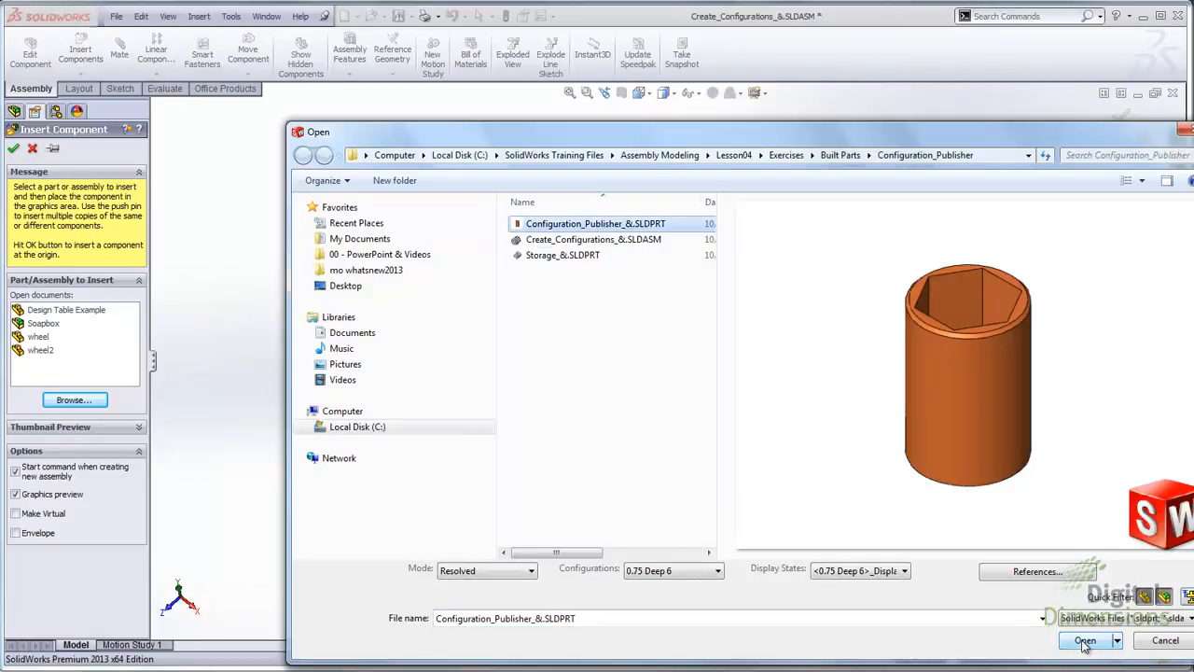
left_click(1085, 642)
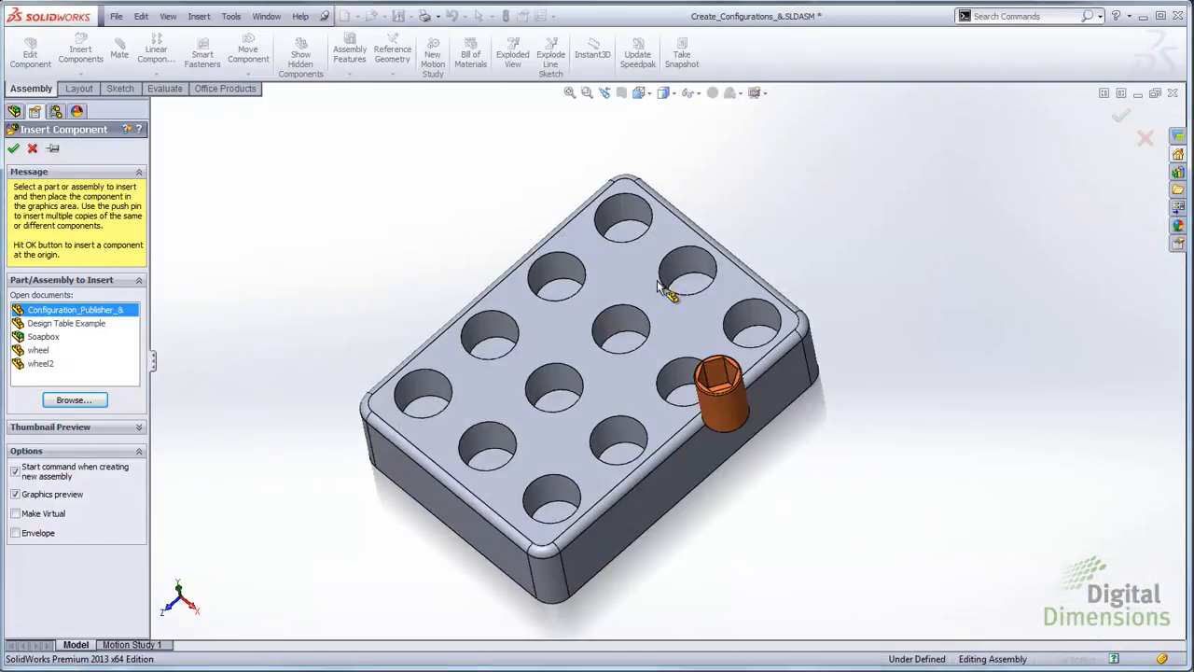
scroll(709, 308, "down", 5)
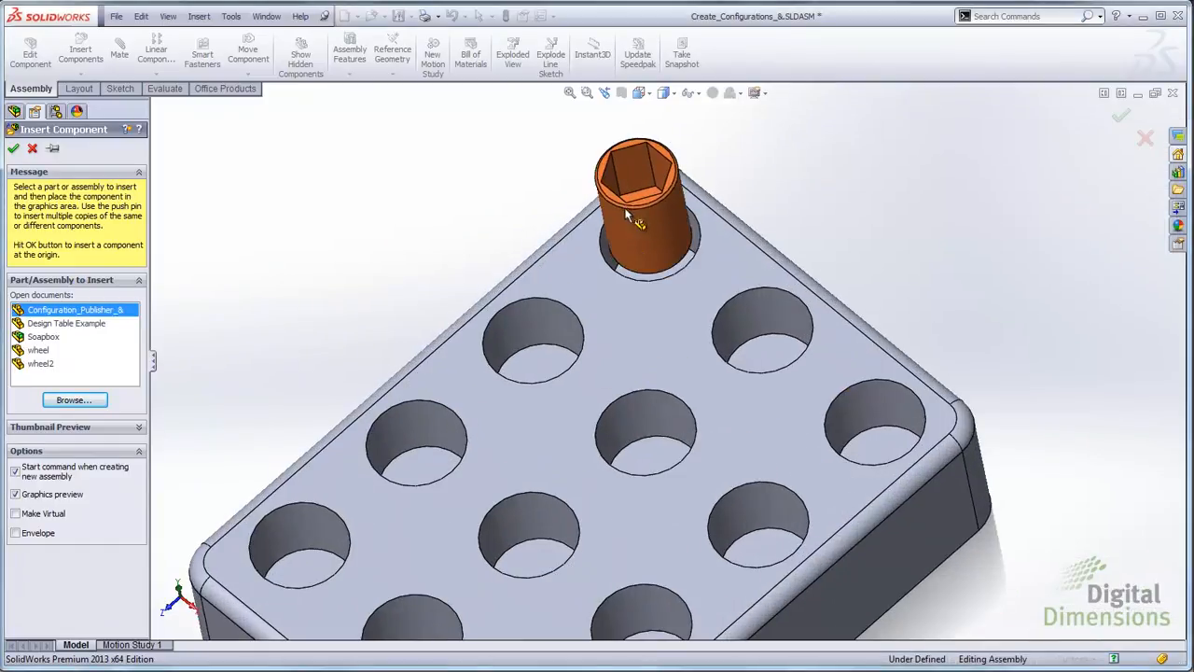
left_click(640, 233)
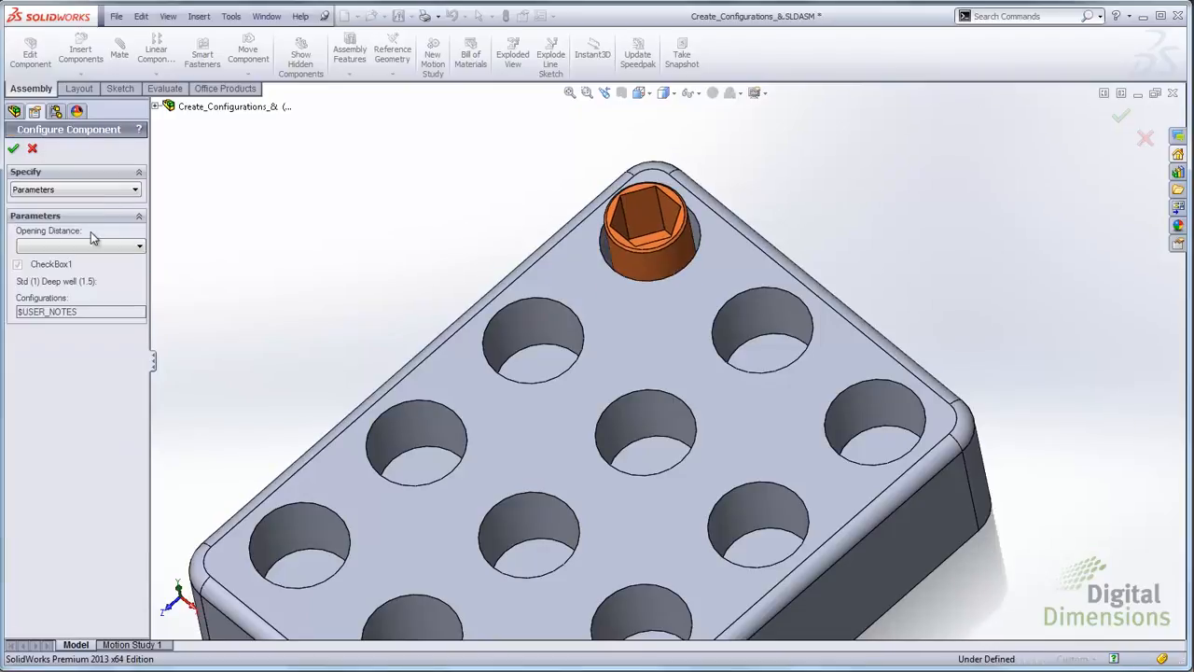
Step: Set the socket's Opening Distance to 0.65625, compare the 1 and 1.5 well depths, and finish with 1.5
left_click(88, 245)
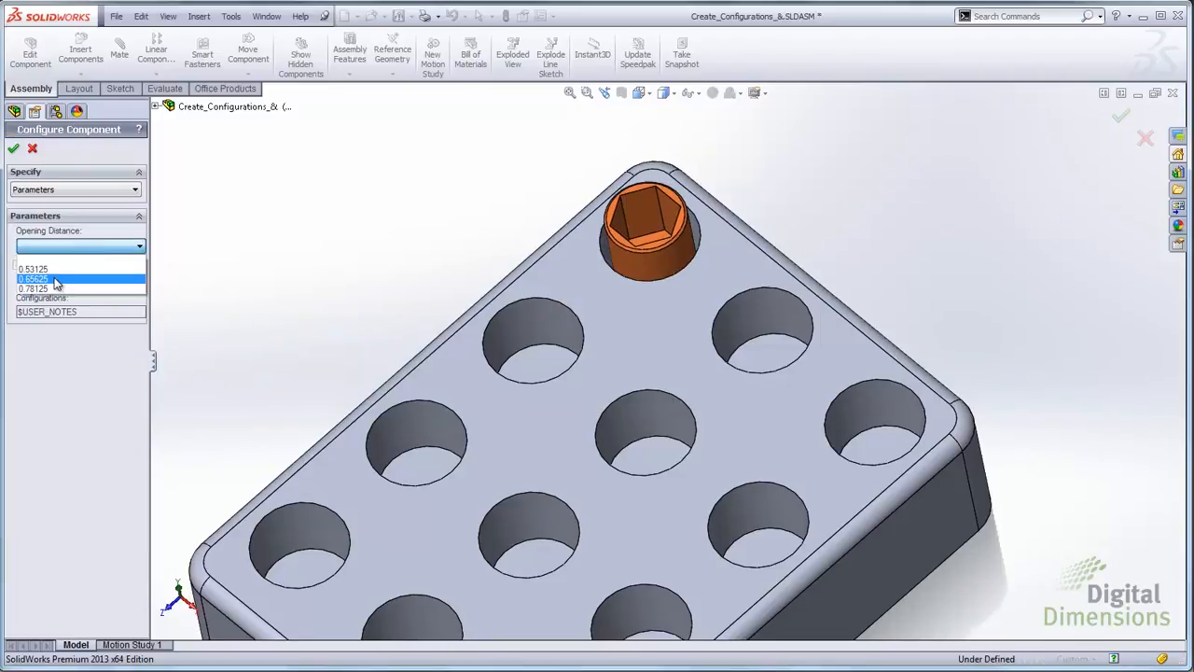
left_click(55, 282)
scroll(684, 221, "down", 4)
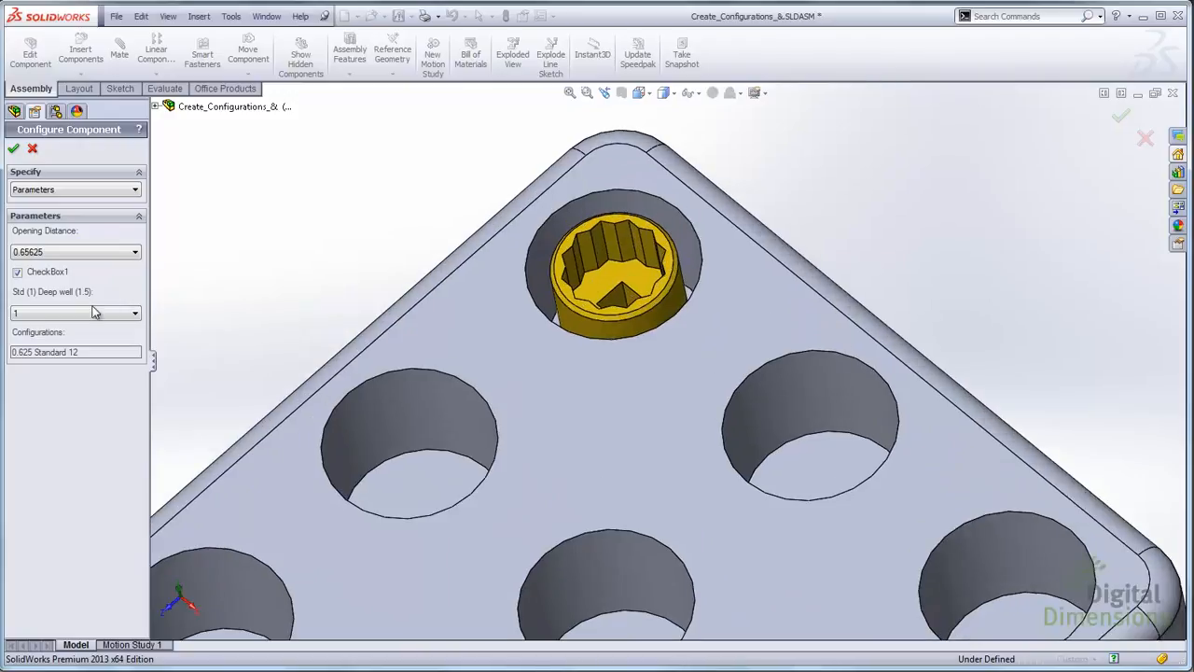
left_click(26, 315)
left_click(46, 340)
scroll(644, 261, "down", 3)
left_click(94, 313)
left_click(37, 327)
left_click(63, 314)
left_click(36, 340)
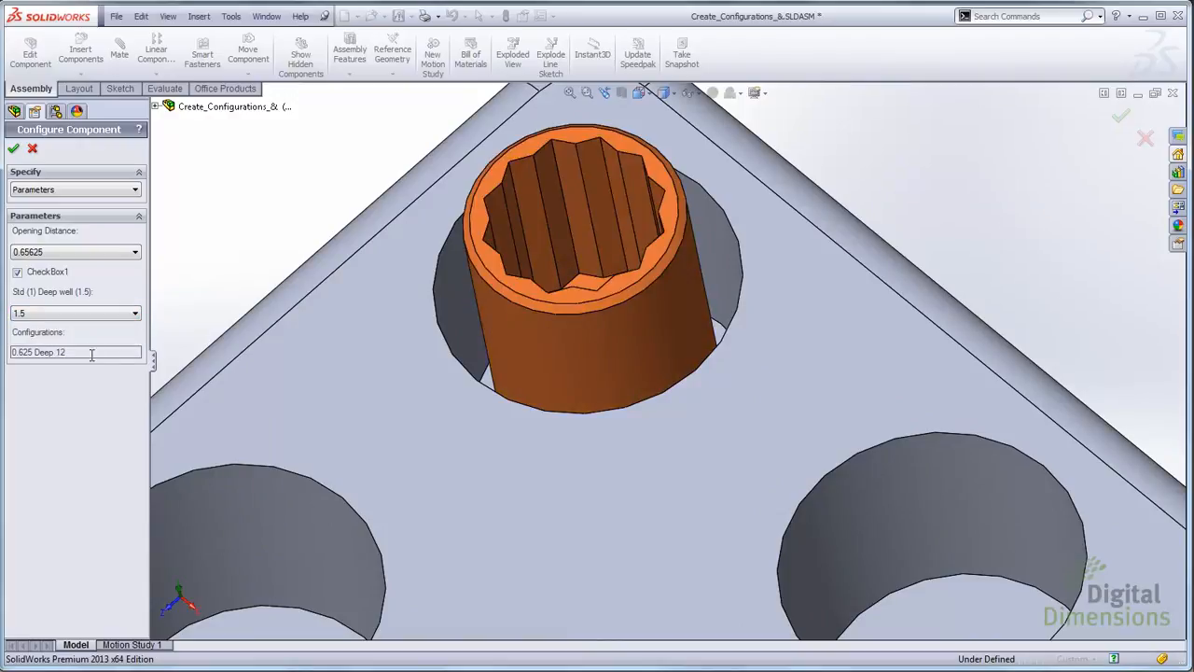
Step: Compare the socket with CheckBox1 on and off, leave it unchecked, and accept the configuration
left_click(17, 272)
left_click(16, 272)
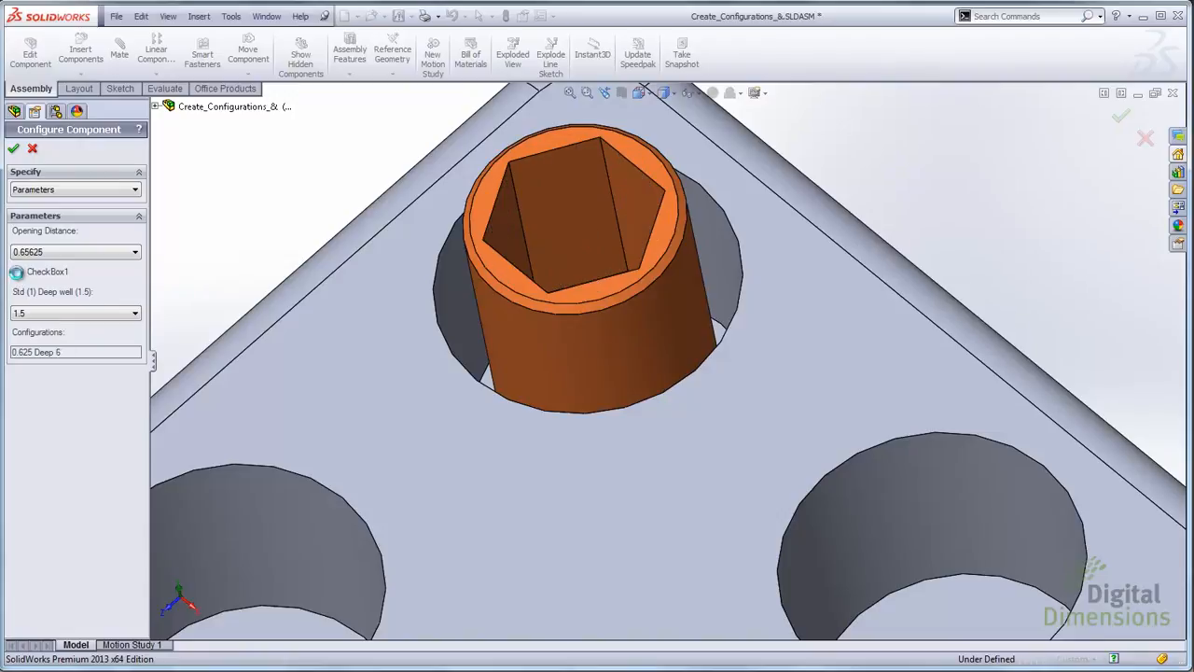
left_click(16, 272)
left_click(16, 273)
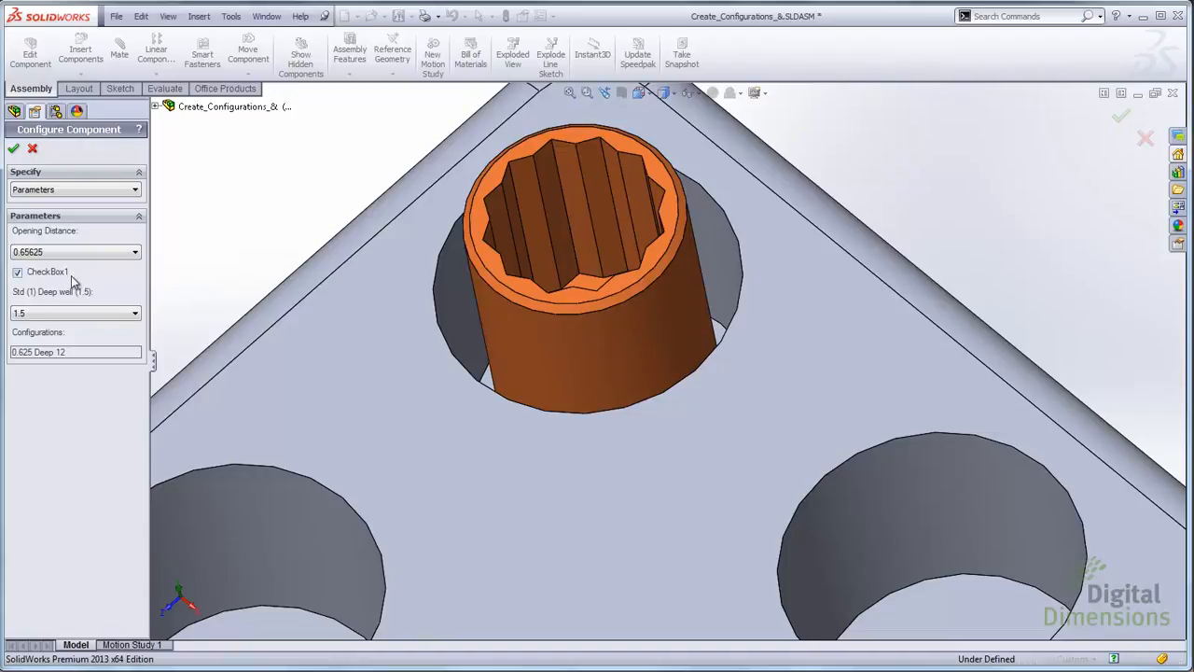
left_click(16, 273)
left_click(17, 272)
left_click(17, 272)
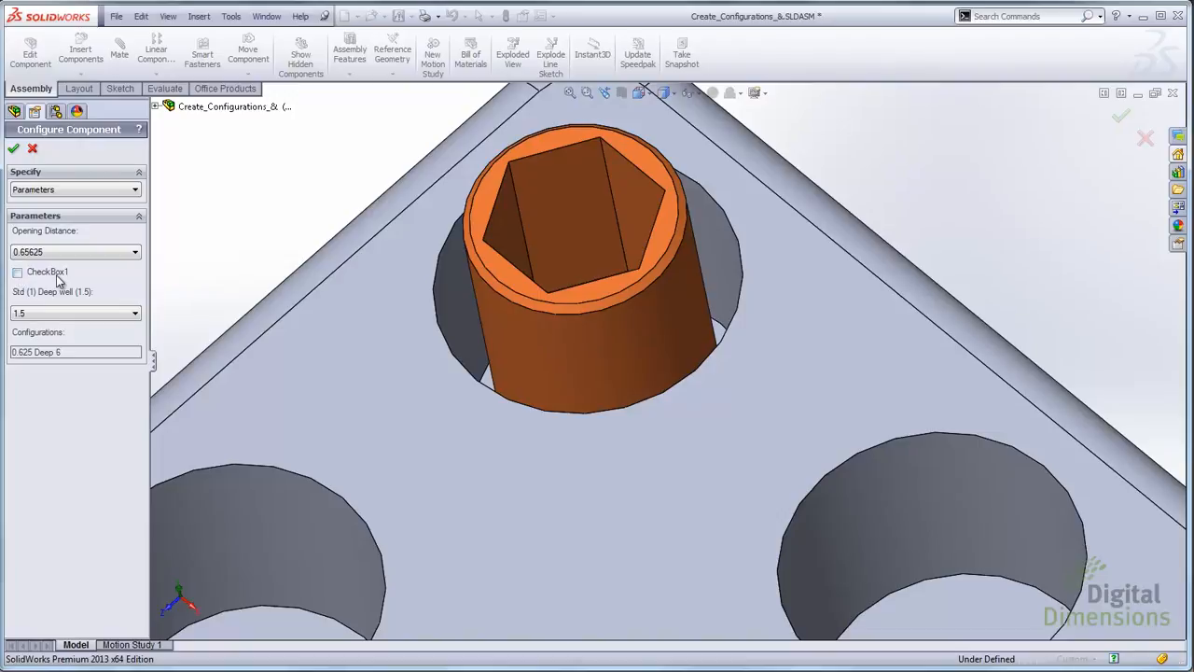
left_click(17, 273)
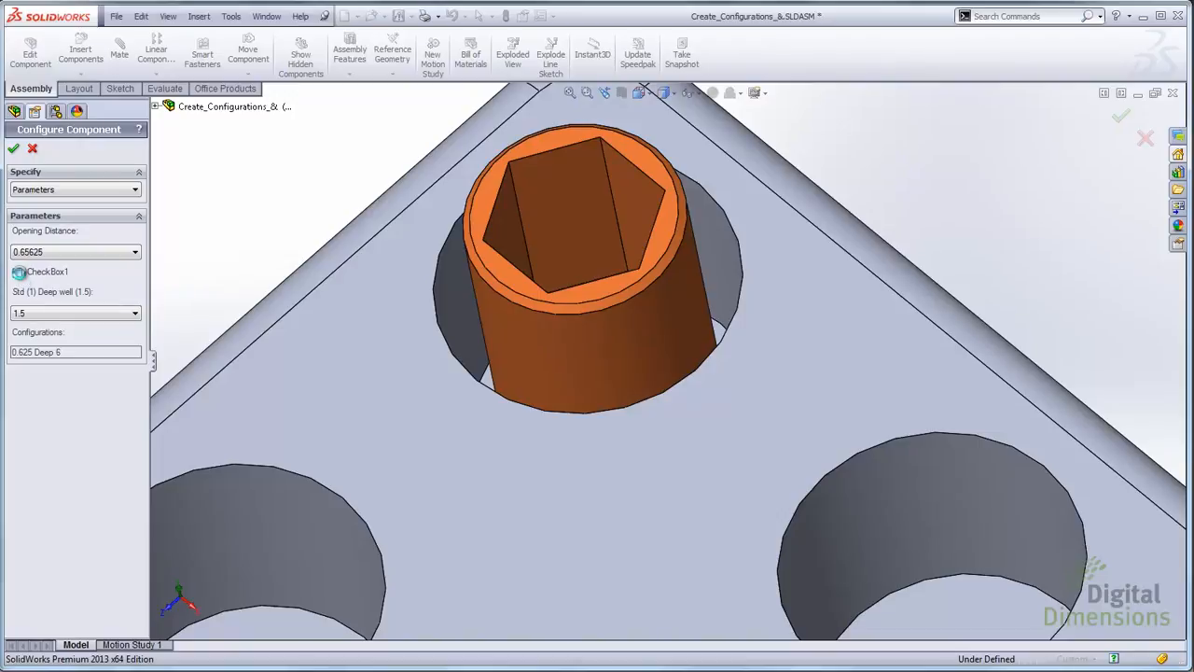
left_click(18, 273)
left_click(13, 148)
Step: Open the socket part from the assembly and edit the published PropertyManager form in its configurations
left_click(607, 356)
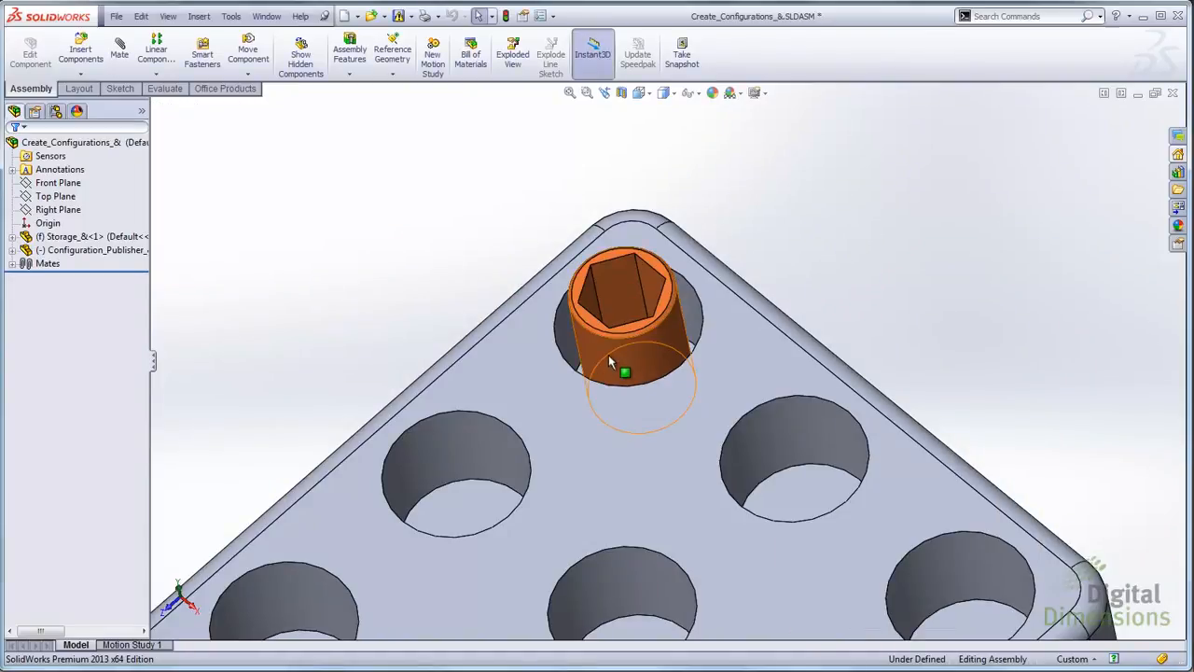
left_click(593, 342)
left_click(55, 111)
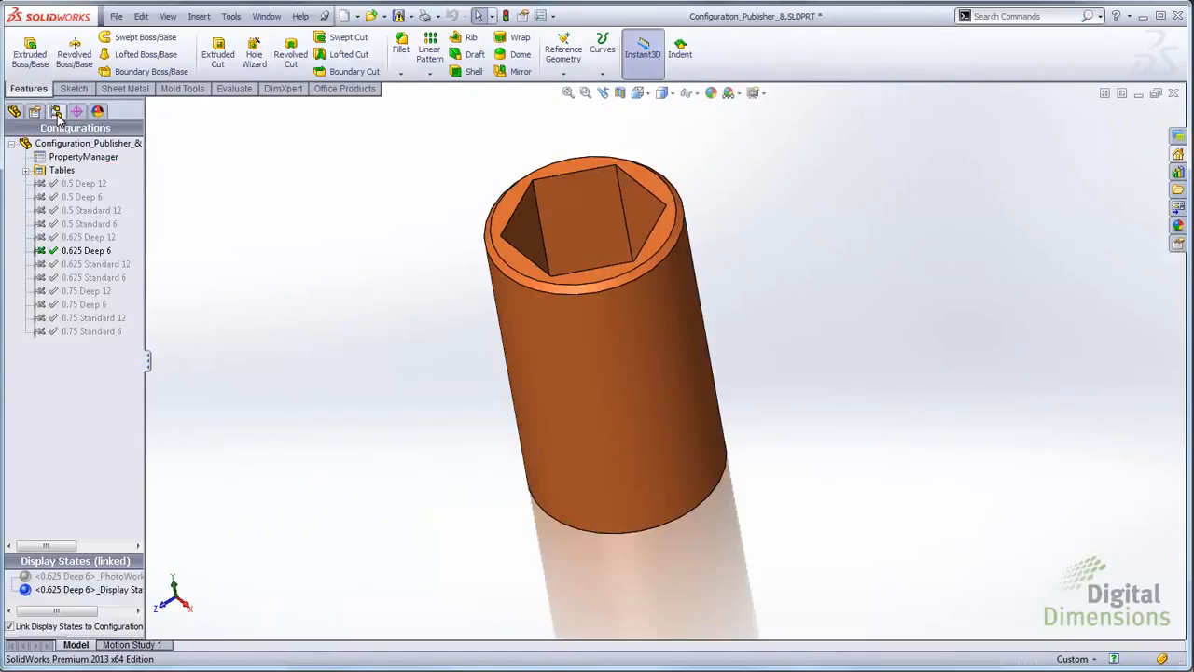
left_click(78, 160)
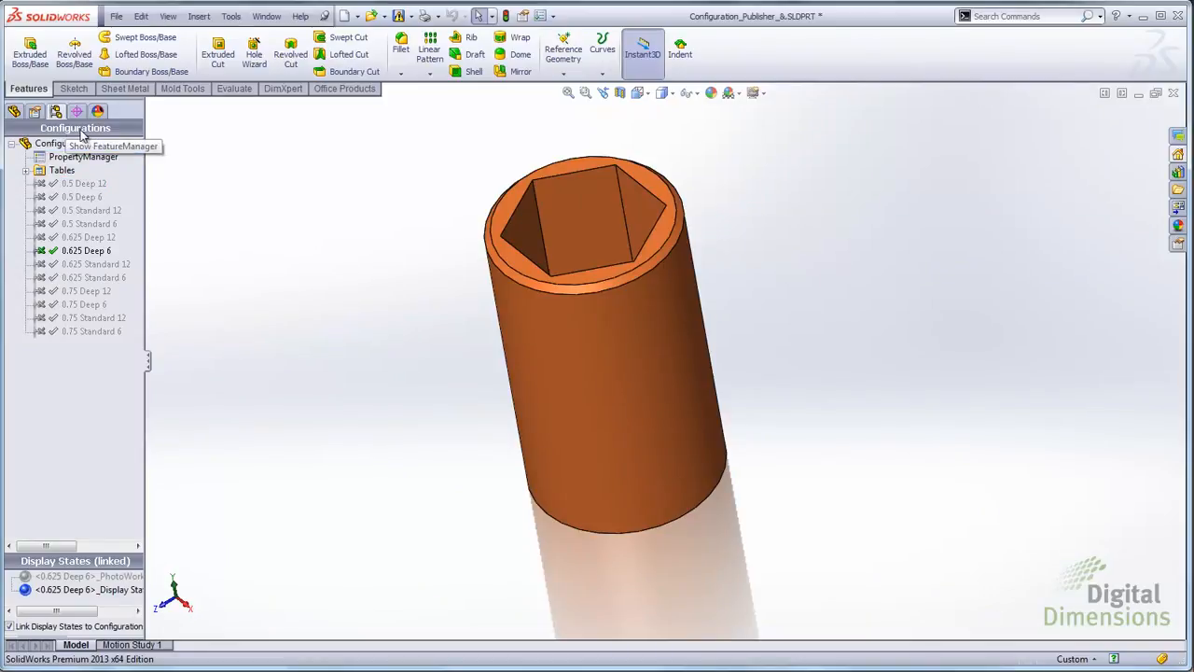
right_click(62, 157)
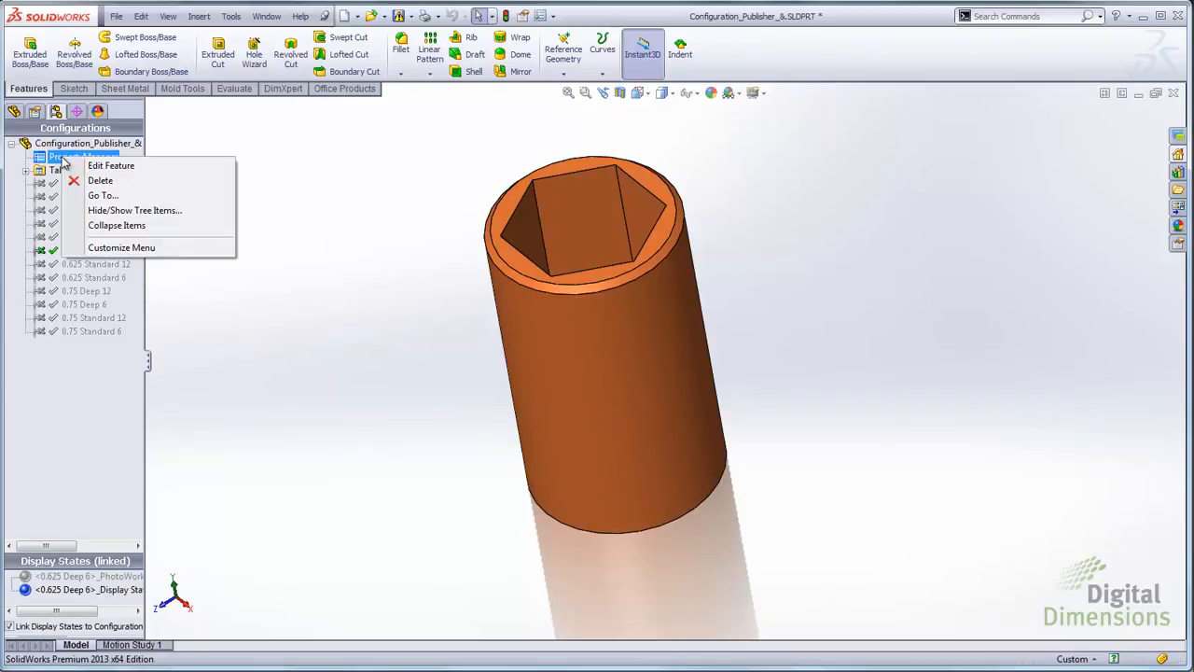
left_click(113, 166)
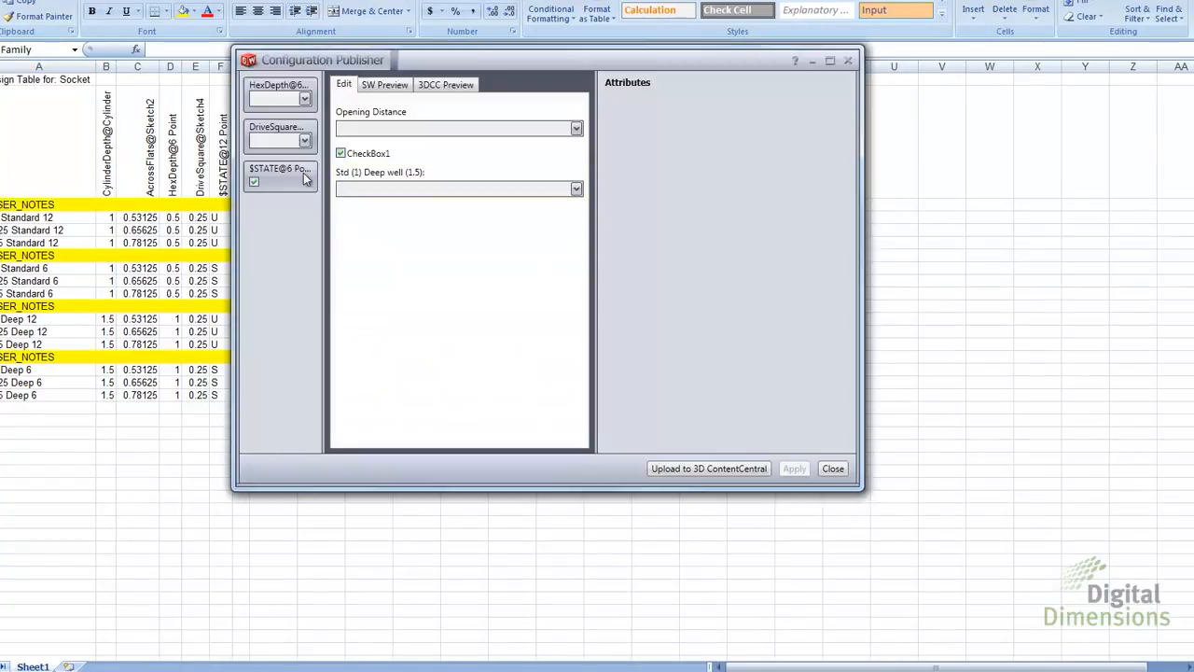
Step: Rename the CheckBox1 control to 12 Point, apply the change, and close the Configuration Publisher
left_click(382, 155)
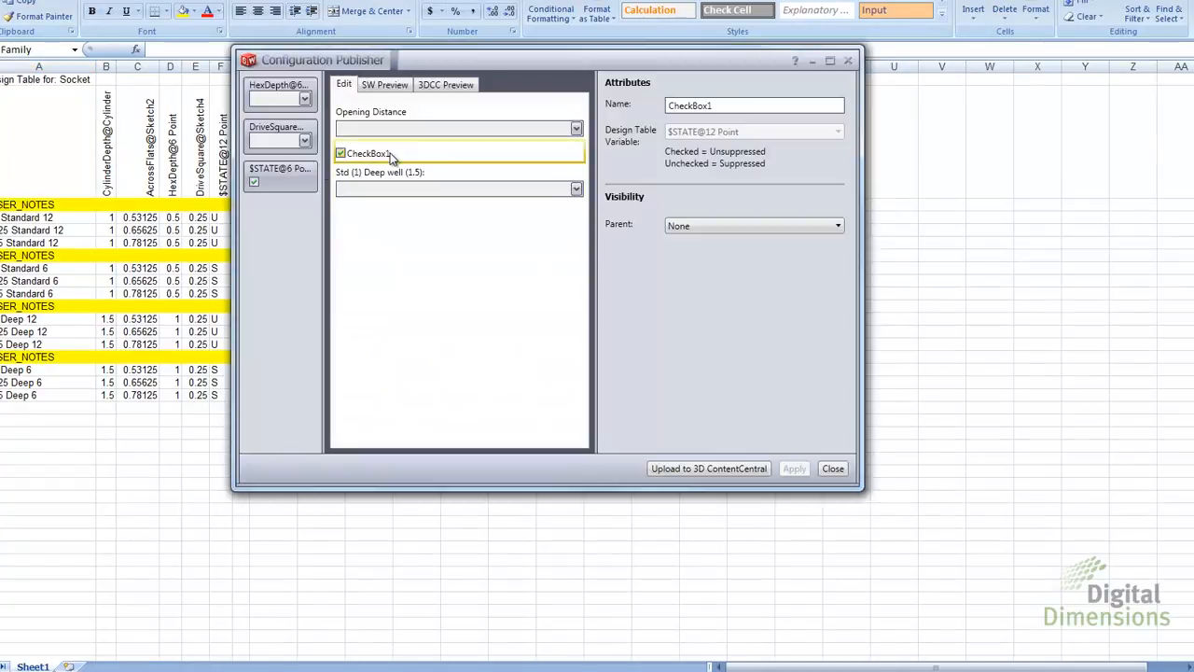
left_click(745, 109)
key("BackSpace")
key("BackSpace")
key("BackSpace")
key("BackSpace")
key("BackSpace")
key("BackSpace")
key("BackSpace")
key("BackSpace")
key("BackSpace")
type("12 Poin")
left_click(796, 470)
left_click(833, 469)
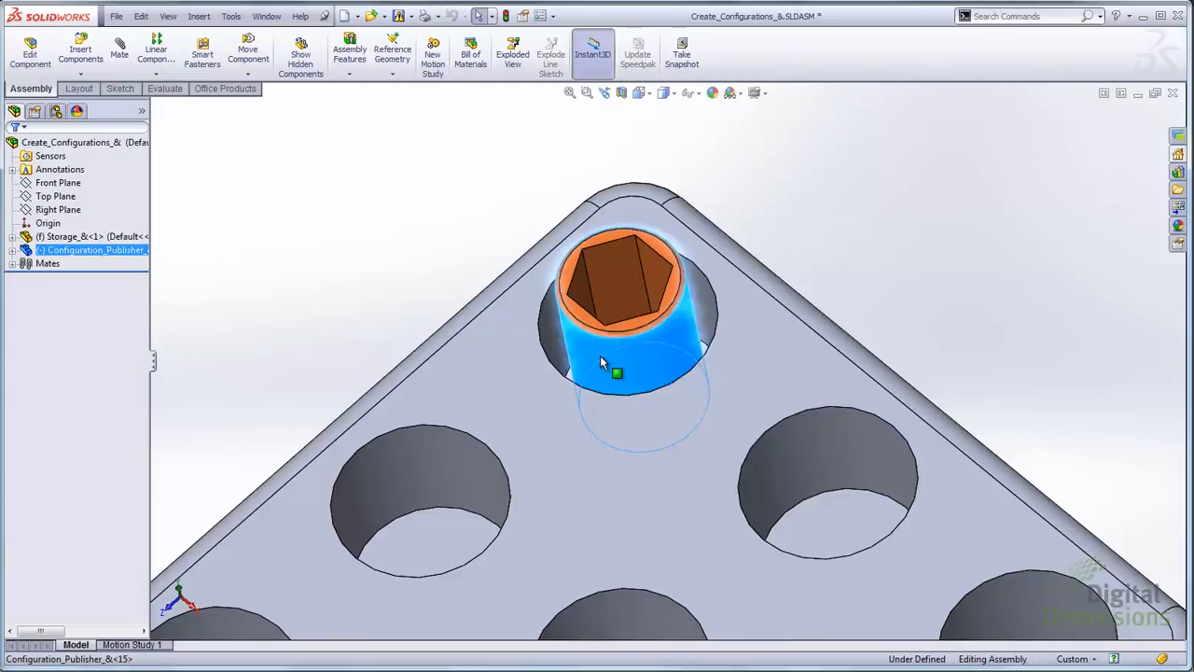
Step: Delete the inserted socket and its dependent mates from the storage block assembly
right_click(600, 357)
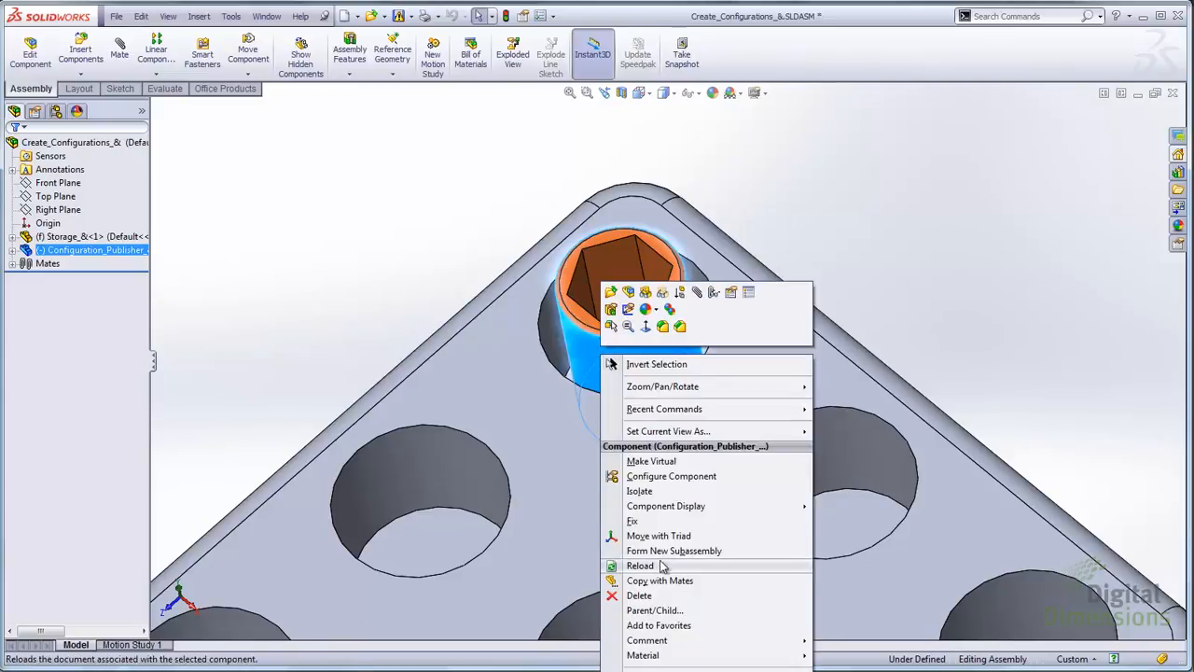
left_click(639, 596)
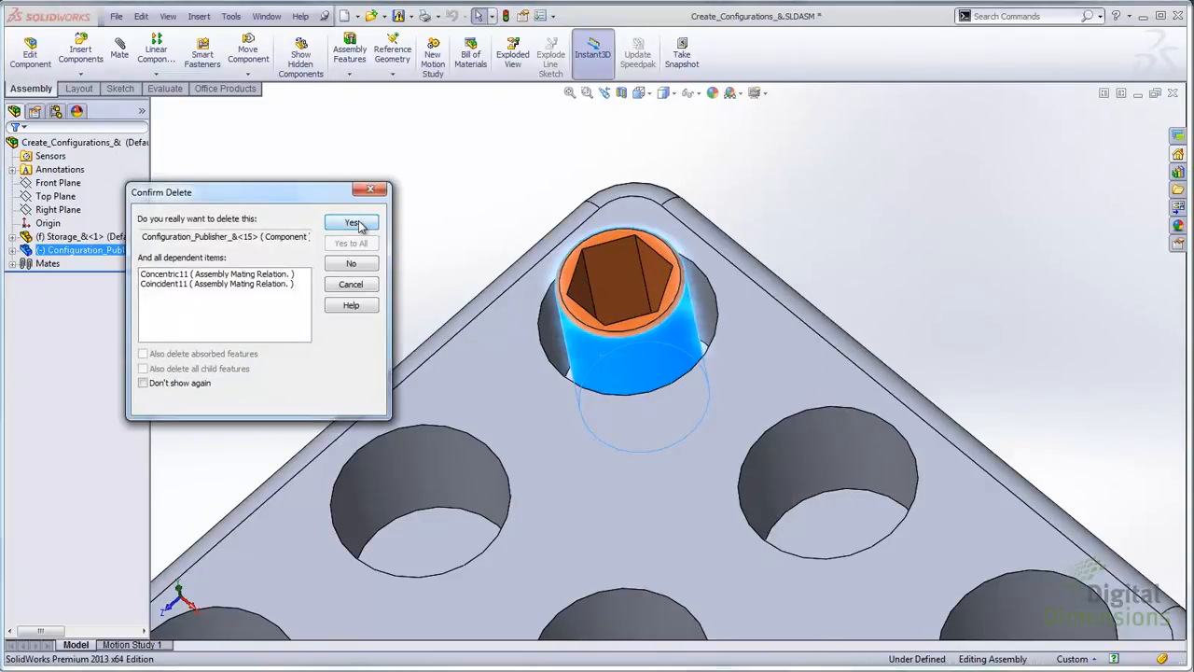
left_click(364, 226)
Step: Insert the Configuration_Publisher_& socket again into the empty corner hole of the storage block
left_click(81, 73)
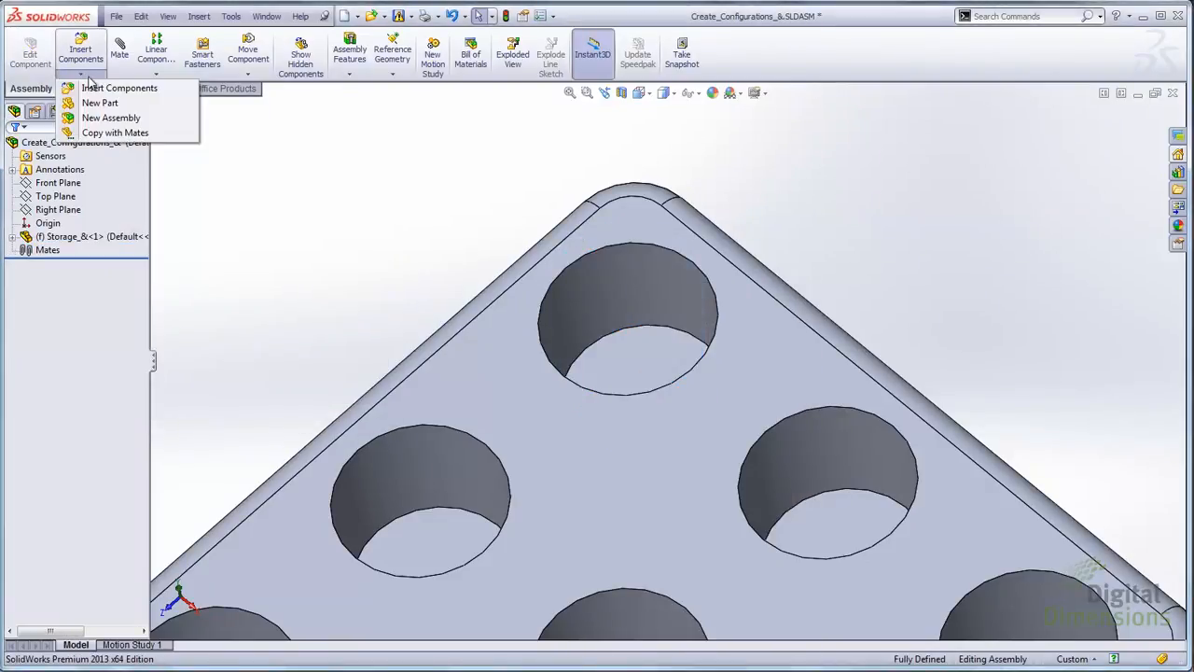
left_click(101, 86)
left_click(93, 310)
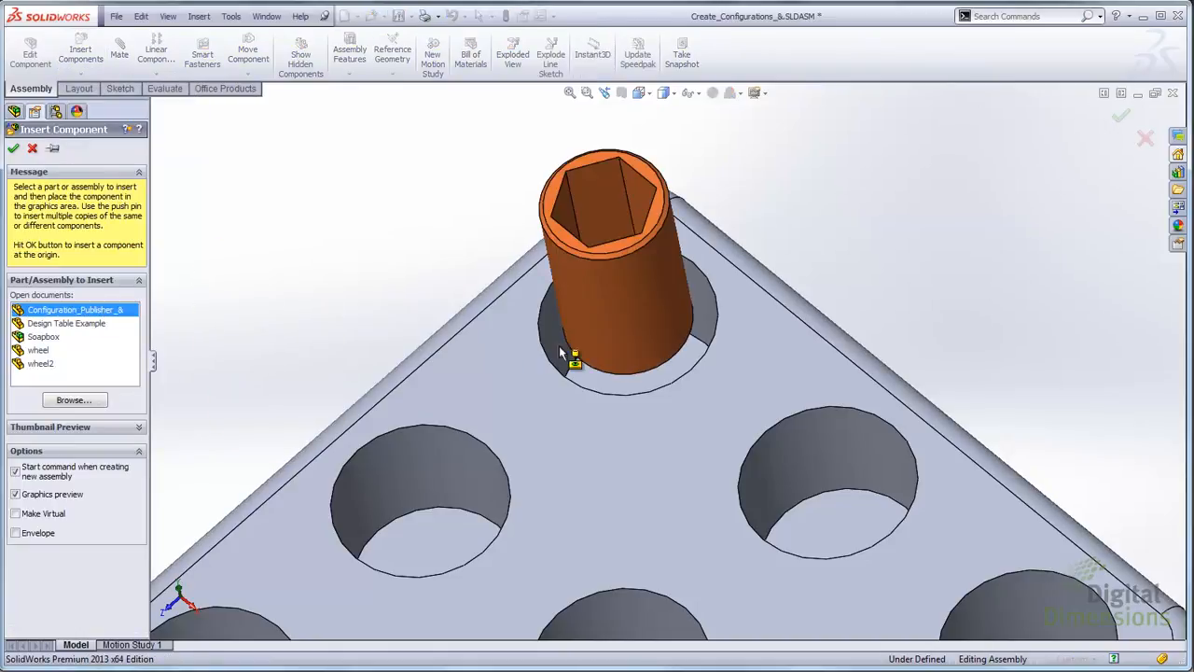
scroll(616, 391, "down", 3)
left_click(615, 398)
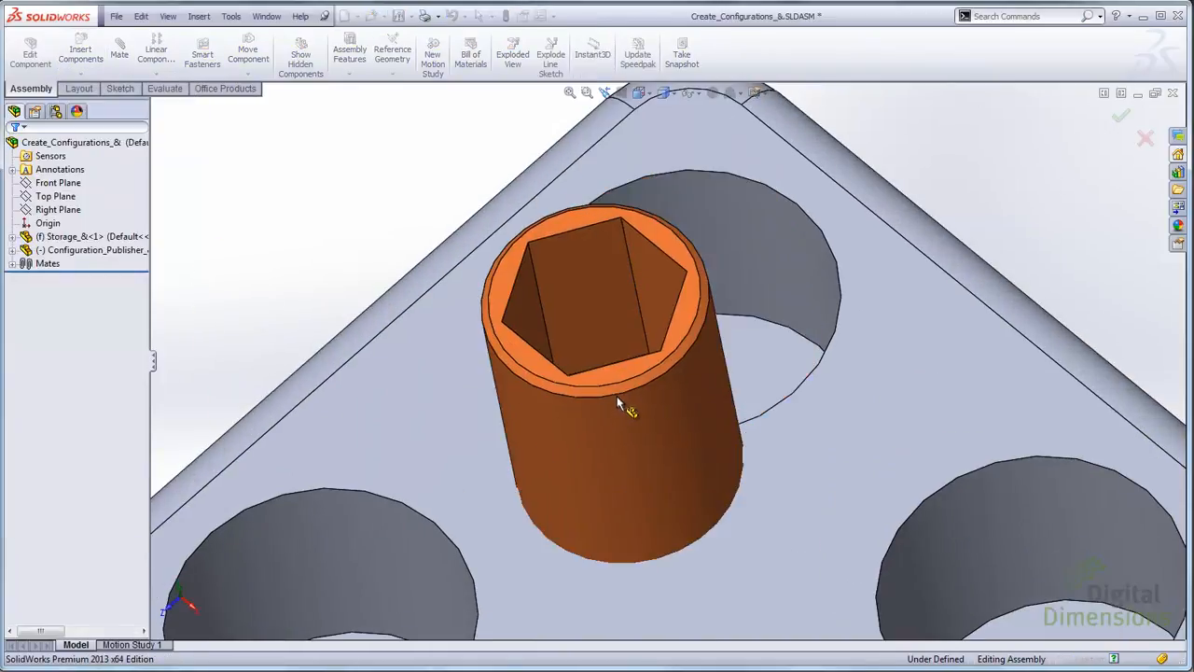
Step: Set the new socket's Opening Distance to 0.65625, test the 12 Point option, and leave it enabled
left_click(47, 246)
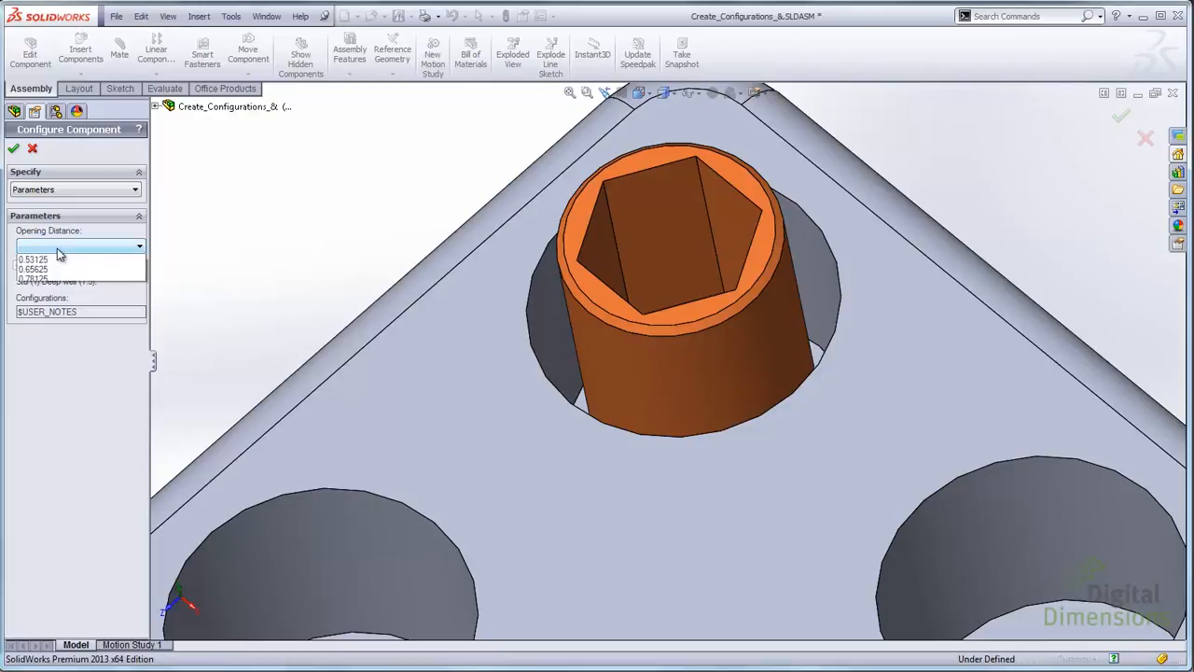
left_click(35, 278)
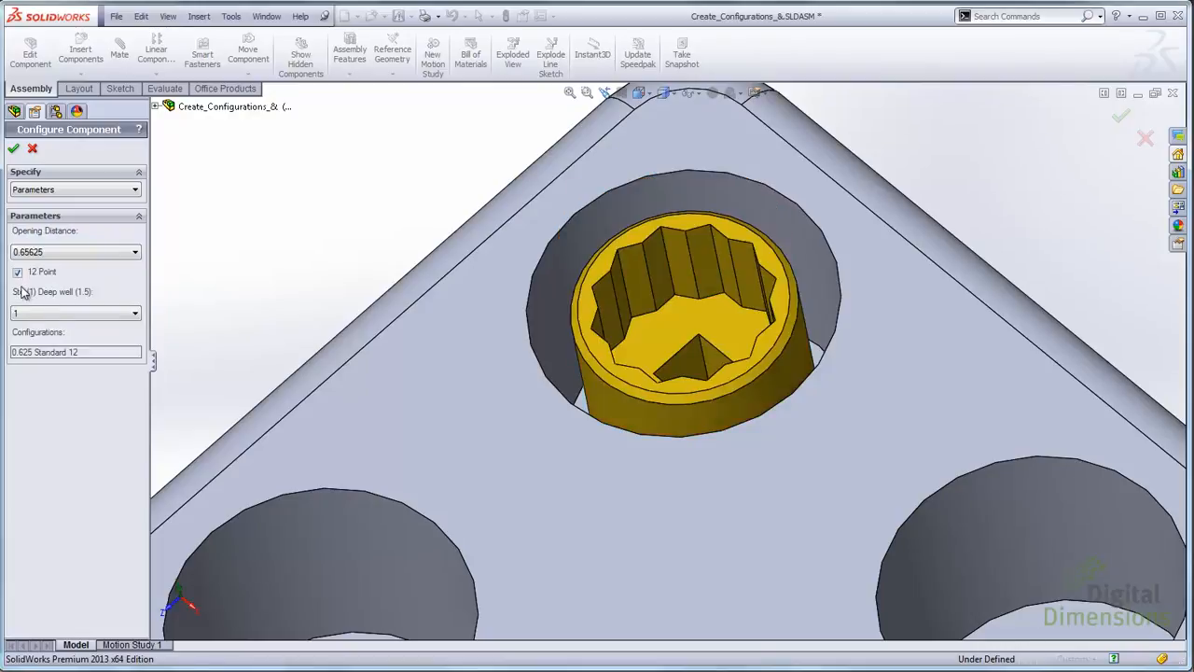
left_click(17, 272)
left_click(18, 274)
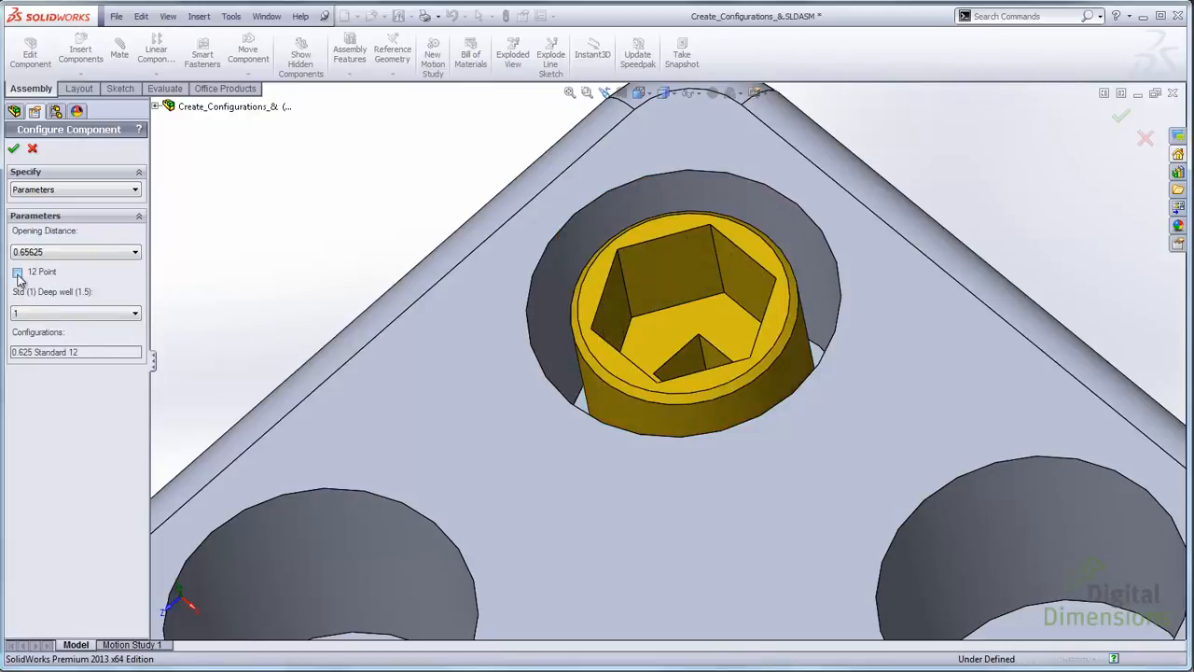
left_click(18, 274)
left_click(18, 274)
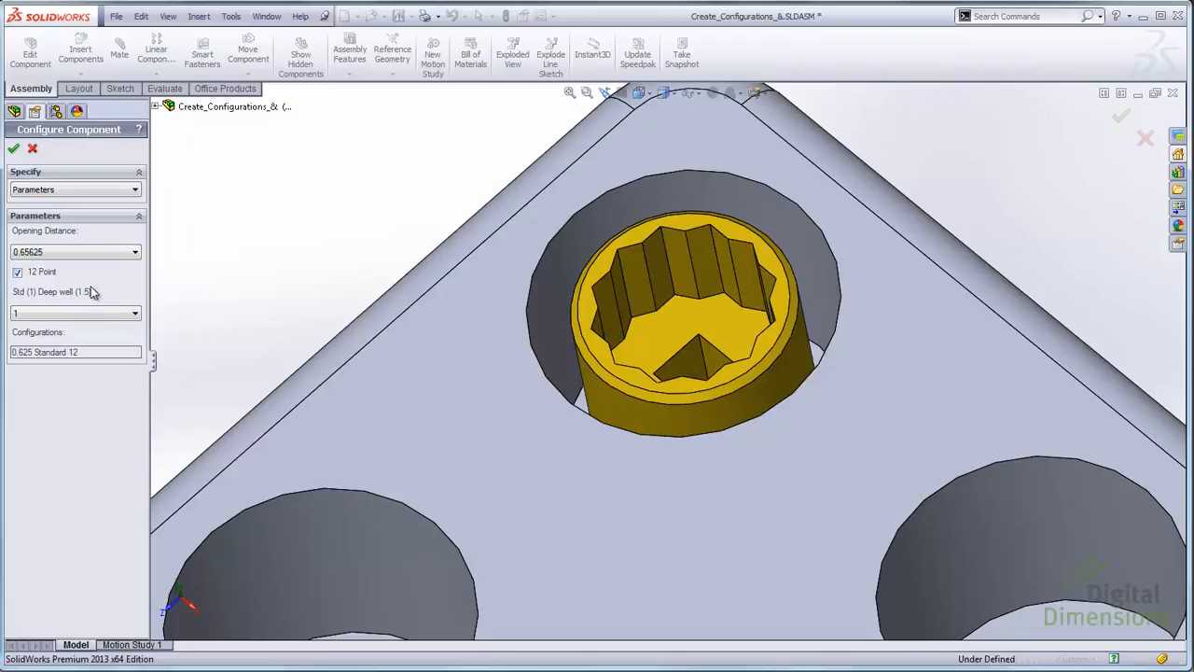
Step: Compare the 1.5 and 1 well depths on the socket, finish with 1, and accept the configuration
left_click(79, 318)
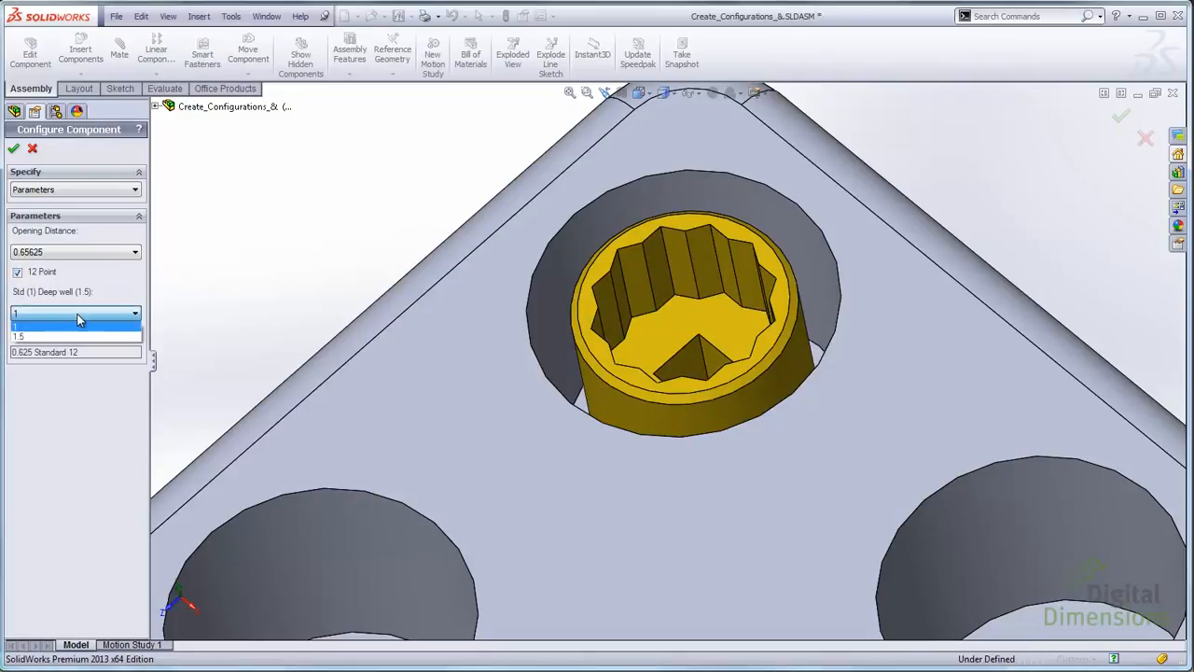
left_click(44, 336)
left_click(44, 314)
left_click(37, 324)
left_click(334, 313)
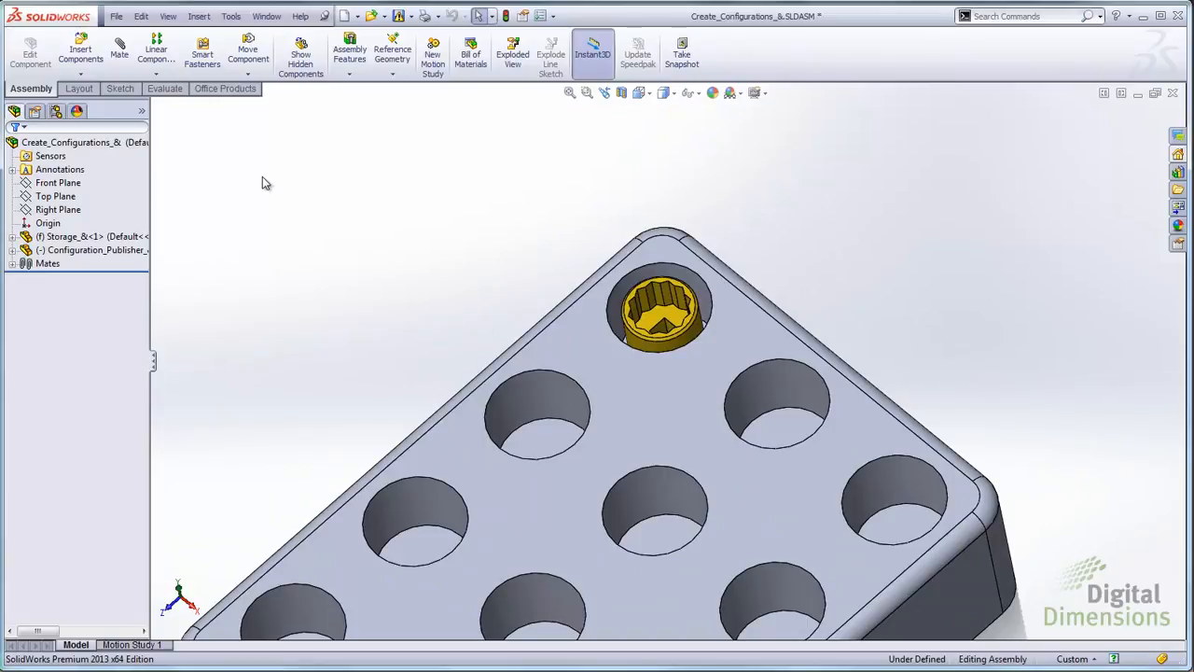
Step: Create a Feature Driven Component Pattern of the socket, using the storage block's hole pattern as the driving feature
left_click(80, 73)
left_click(156, 75)
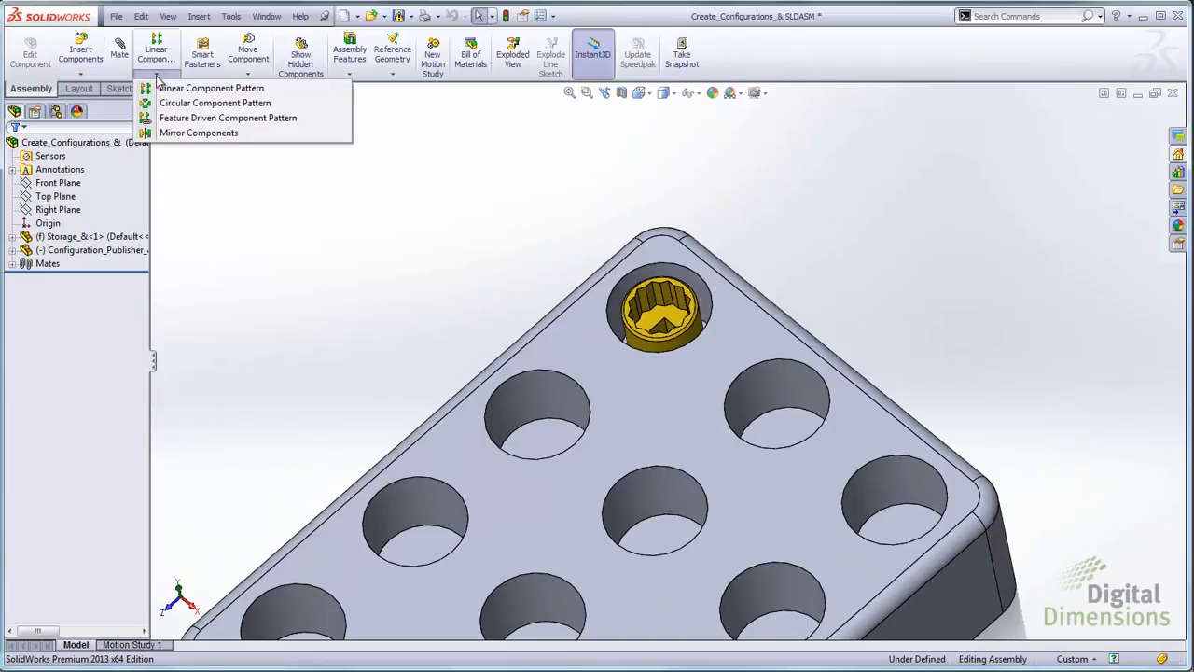
left_click(213, 118)
scroll(658, 348, "down", 2)
scroll(653, 347, "down", 2)
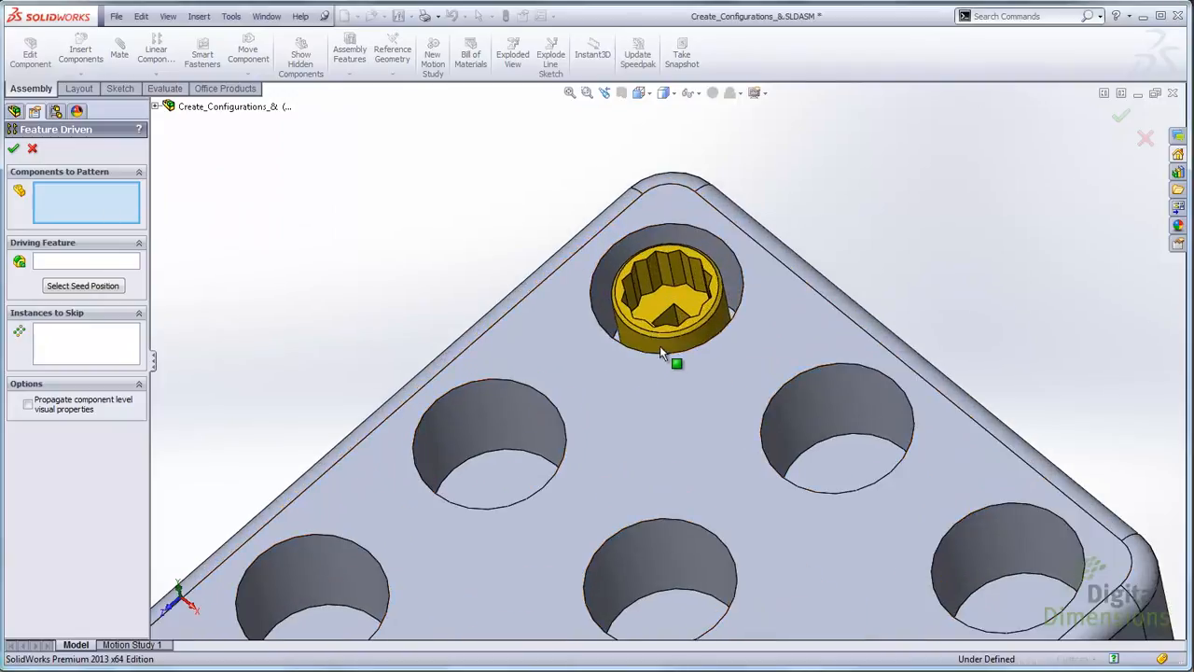
left_click(647, 344)
left_click(71, 265)
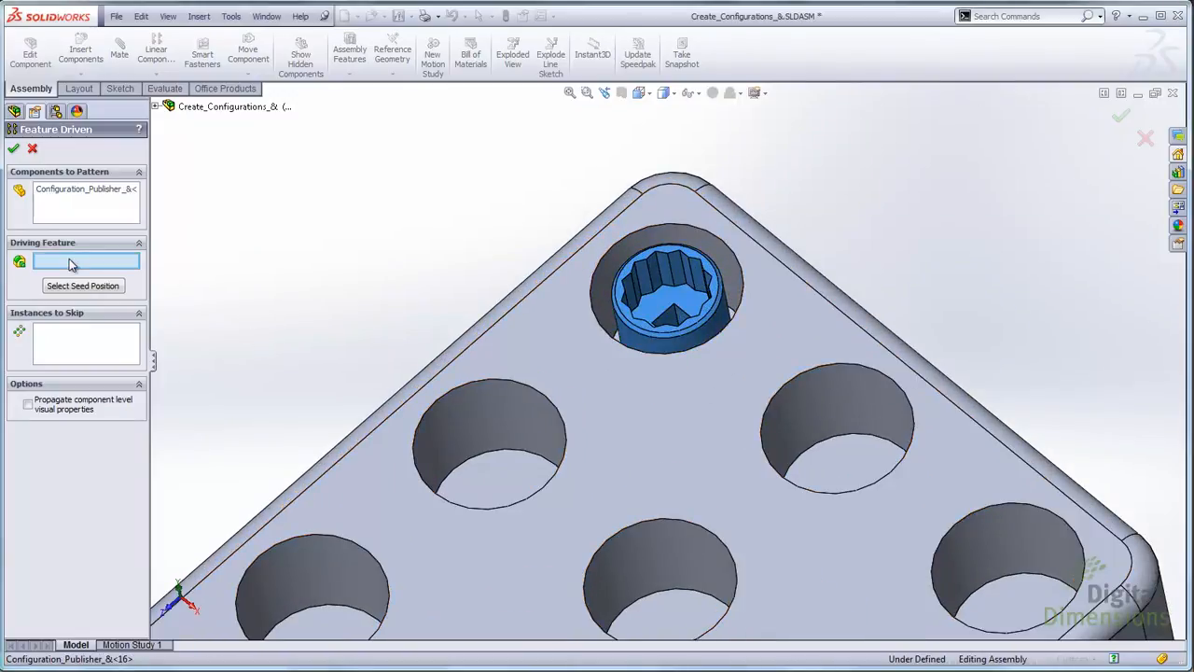
left_click(826, 409)
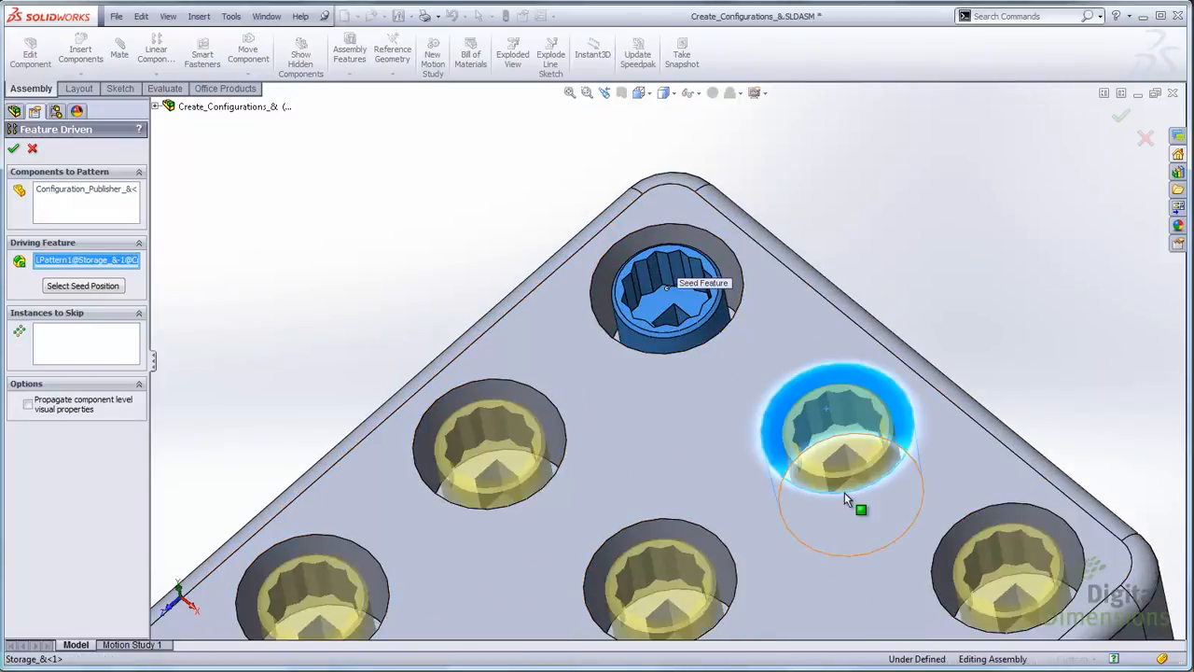
scroll(690, 476, "up", 3)
left_click(14, 150)
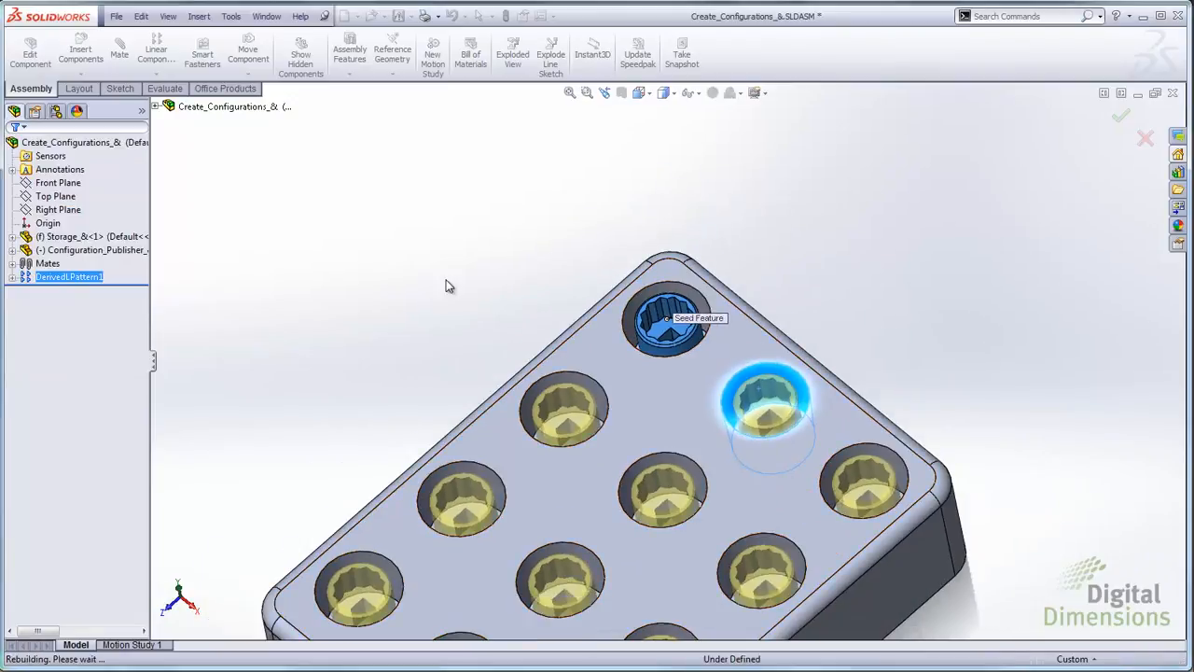
Step: Assign the named configuration 0.5 Deep 6 to the patterned socket beside the corner seed socket through its component properties
scroll(699, 467, "up", 4)
scroll(709, 382, "down", 6)
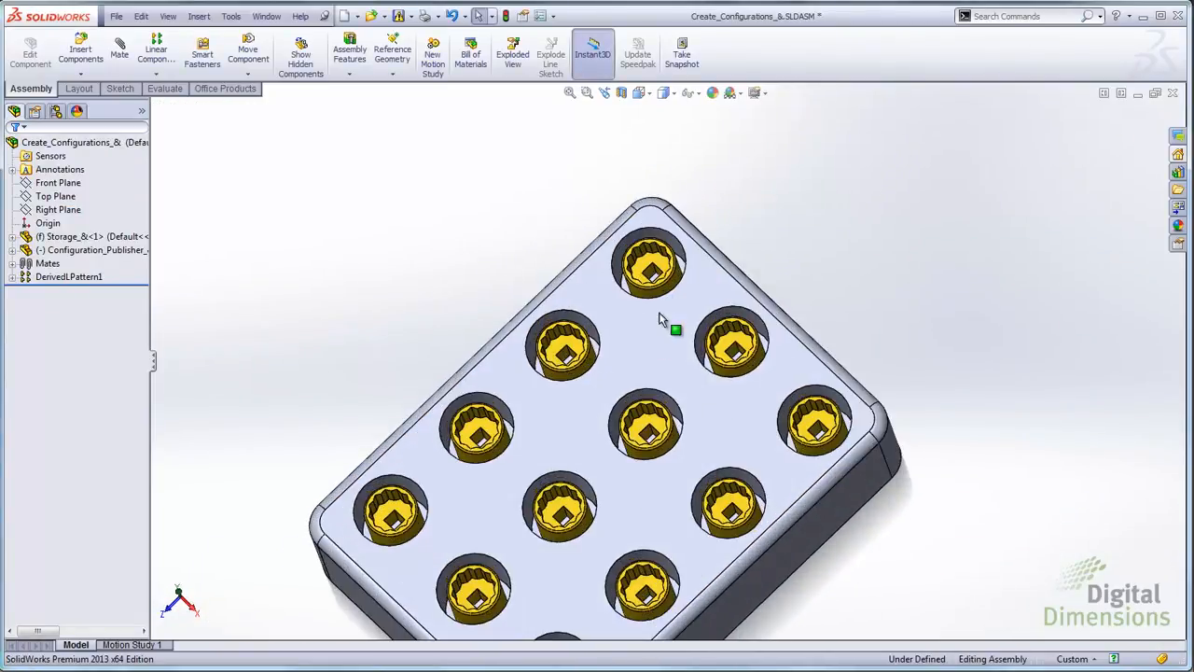
scroll(798, 377, "down", 2)
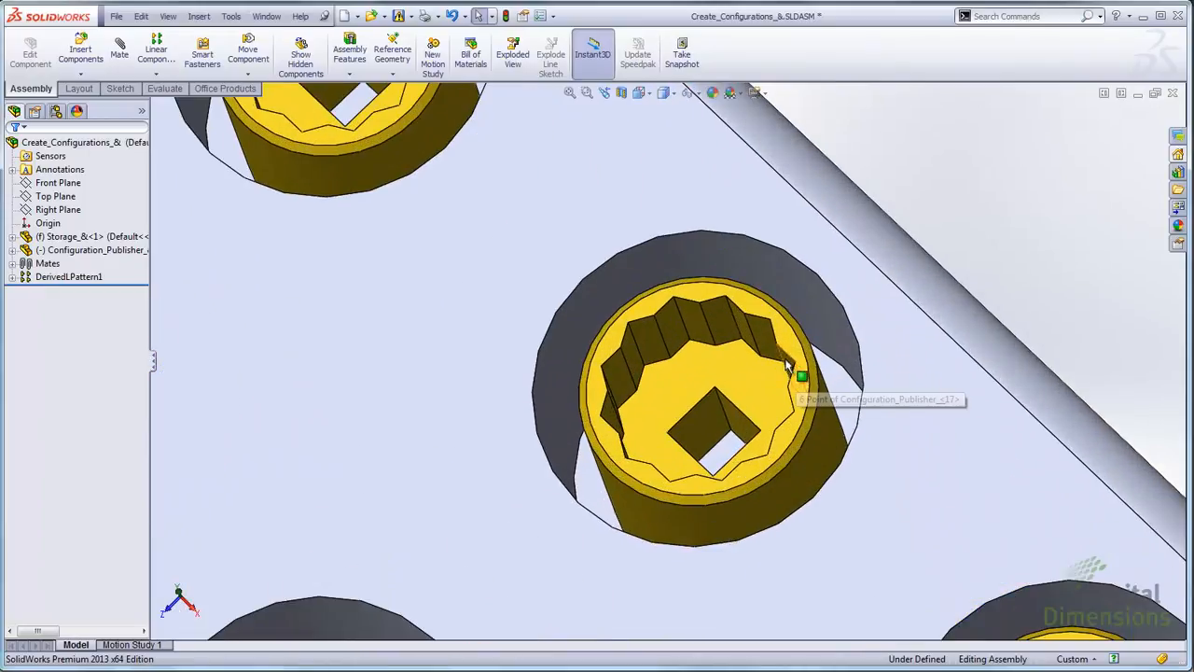
left_click(792, 352)
right_click(792, 352)
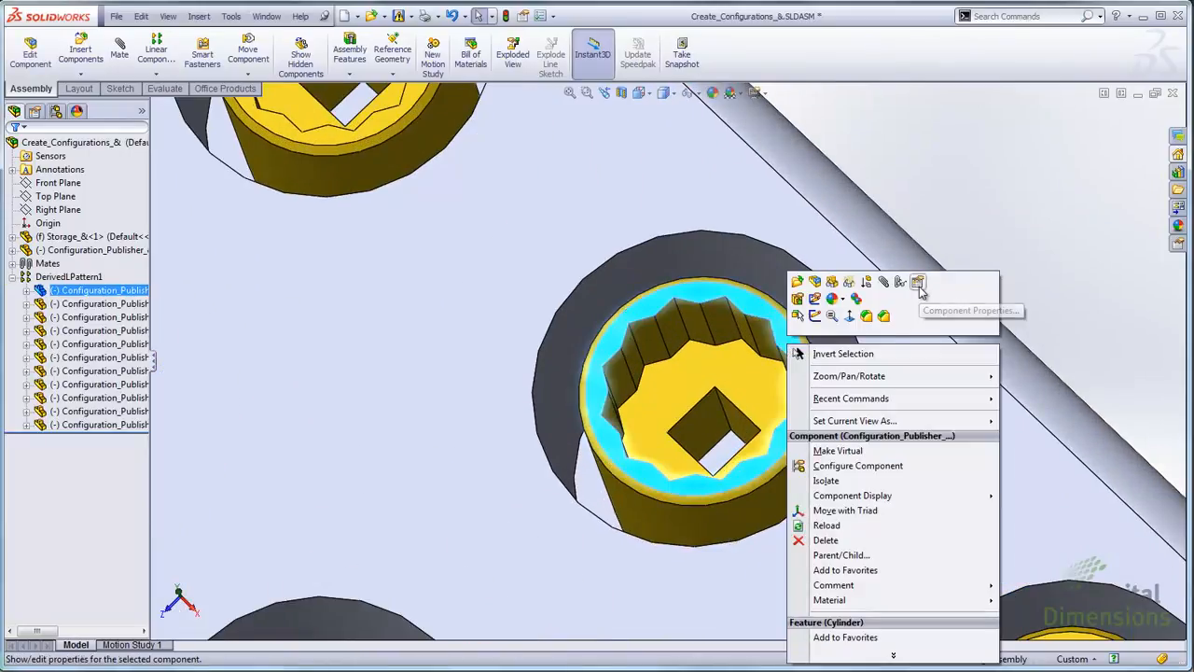
left_click(918, 283)
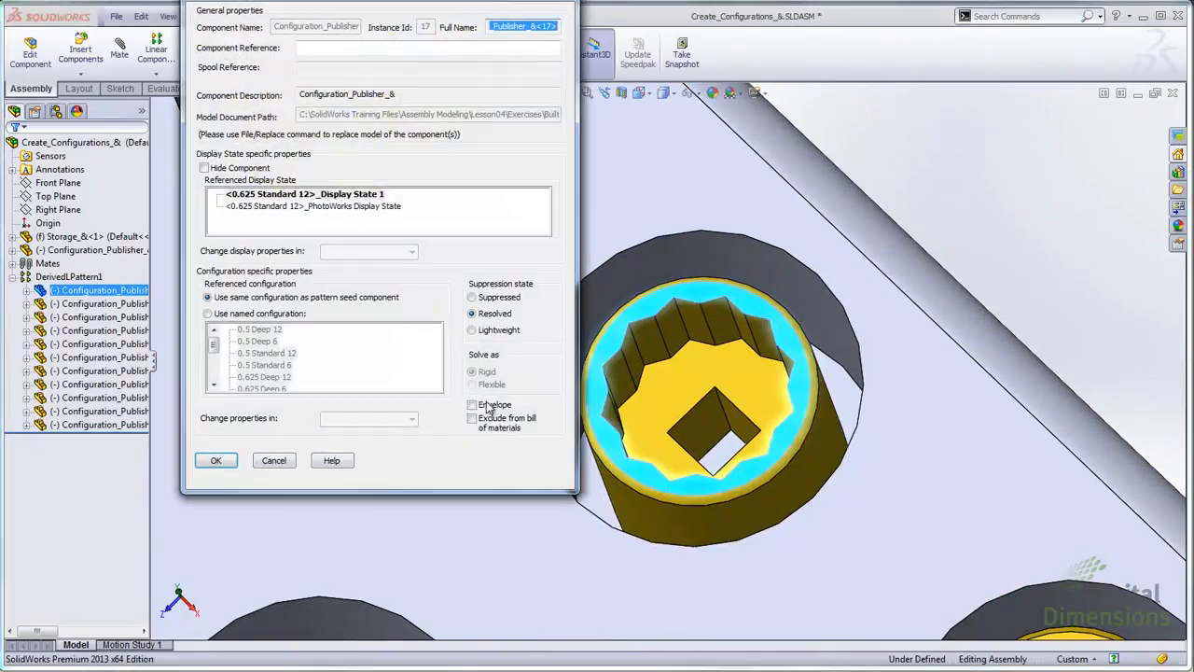
left_click(260, 341)
left_click(214, 461)
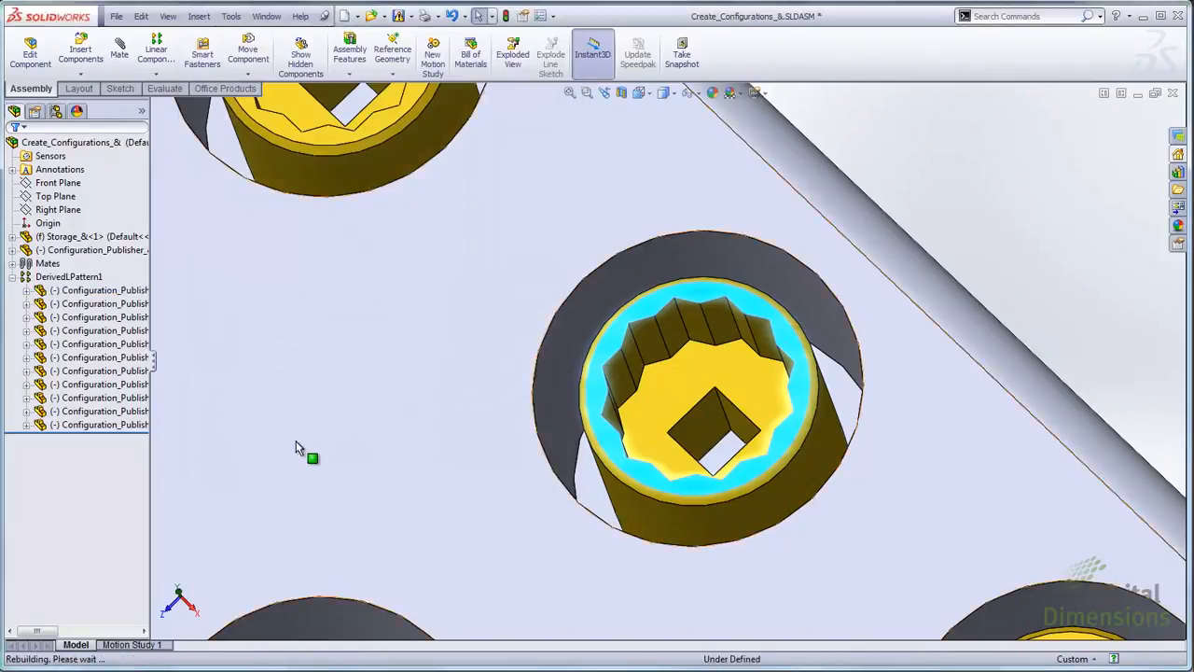
Step: Inspect the reconfigured socket among its patterned neighbours and switch to the presentation slide on switching configurations
middle_click_drag(294, 436, 734, 468)
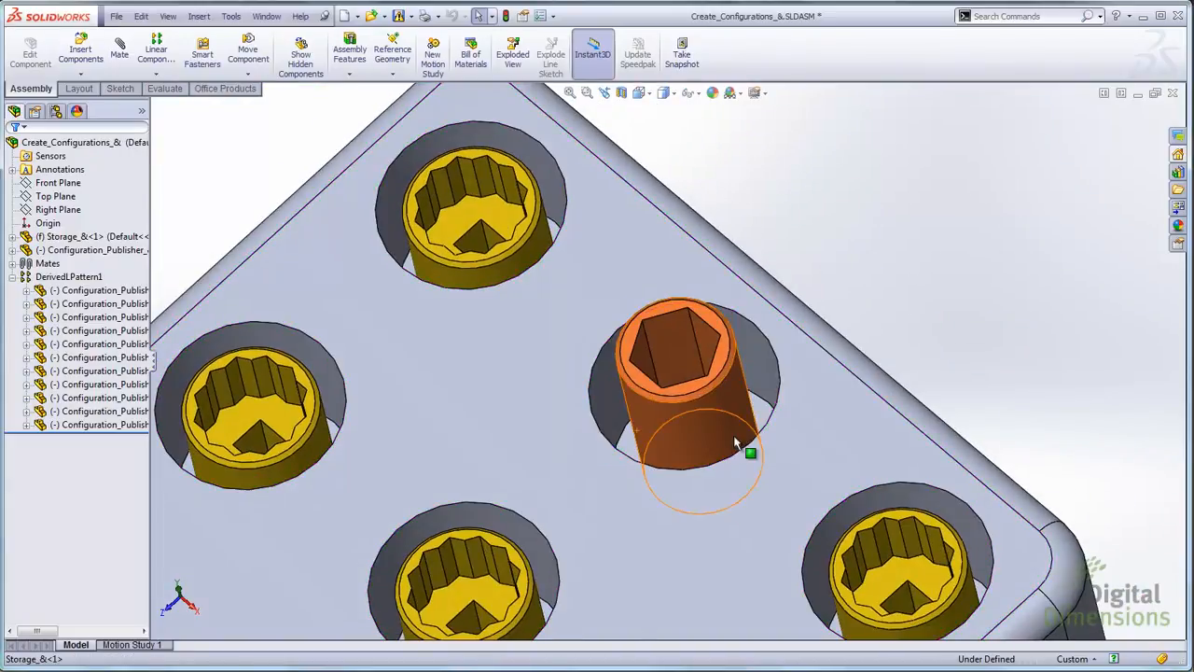
scroll(752, 454, "down", 4)
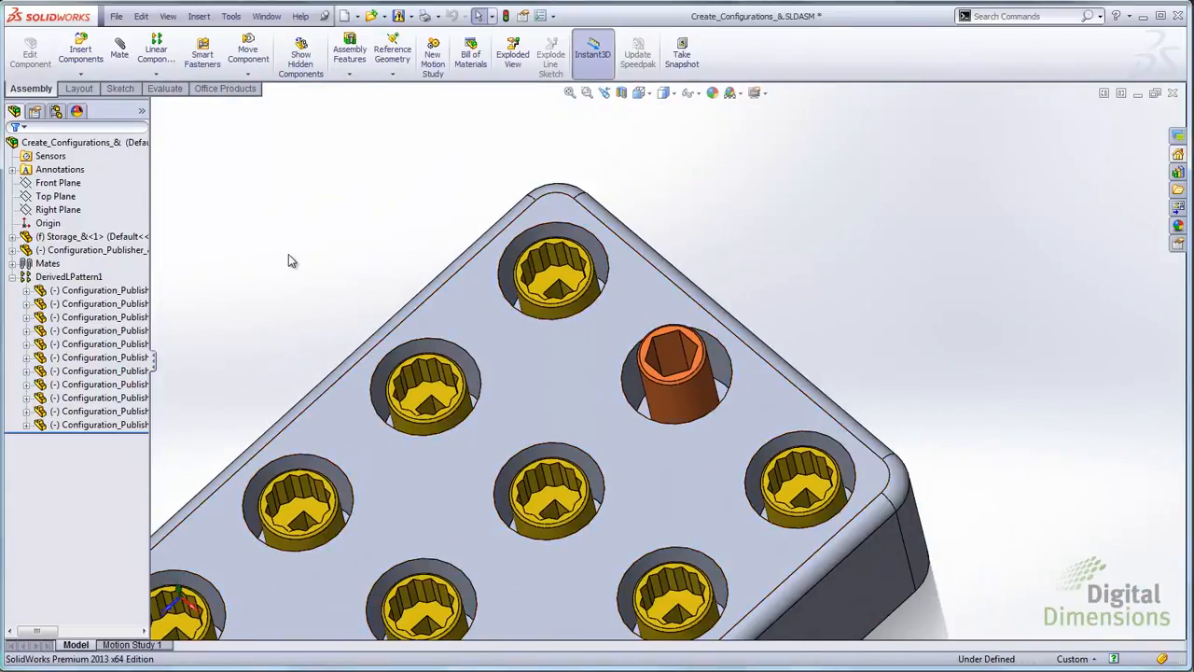
key("alt+Tab")
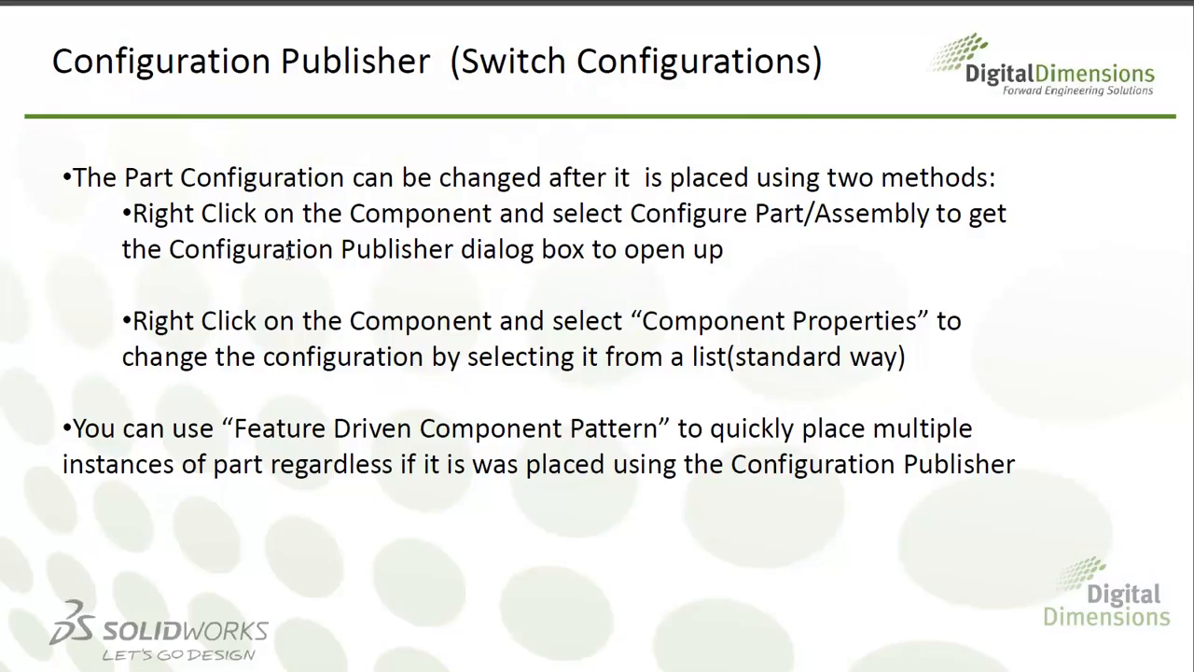